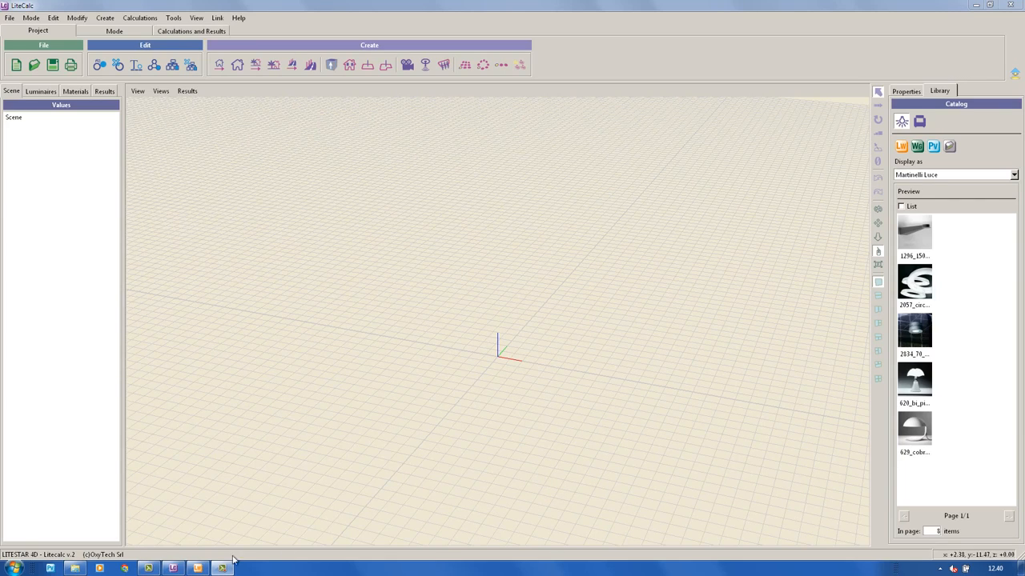
Import the floor plan tutorial.dxf from the Base folder into the scene, with the scale in meters
left_click(73, 570)
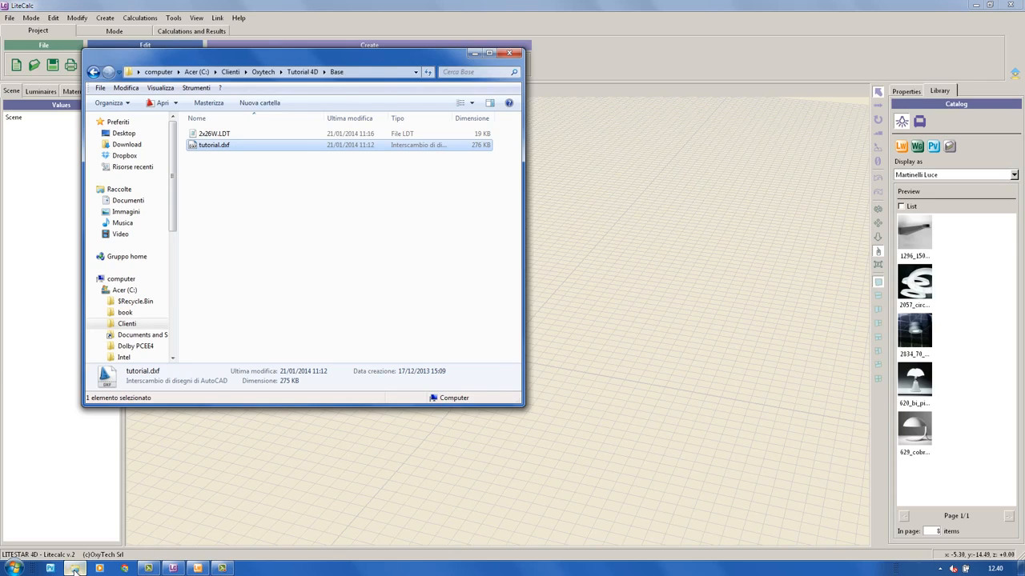
left_click_drag(338, 52, 268, 112)
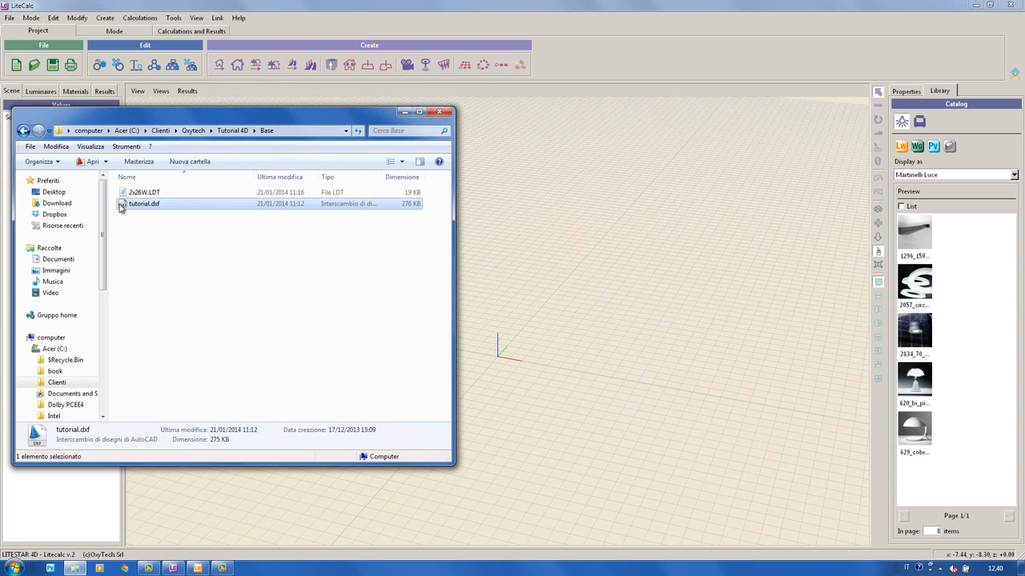
left_click_drag(120, 207, 503, 360)
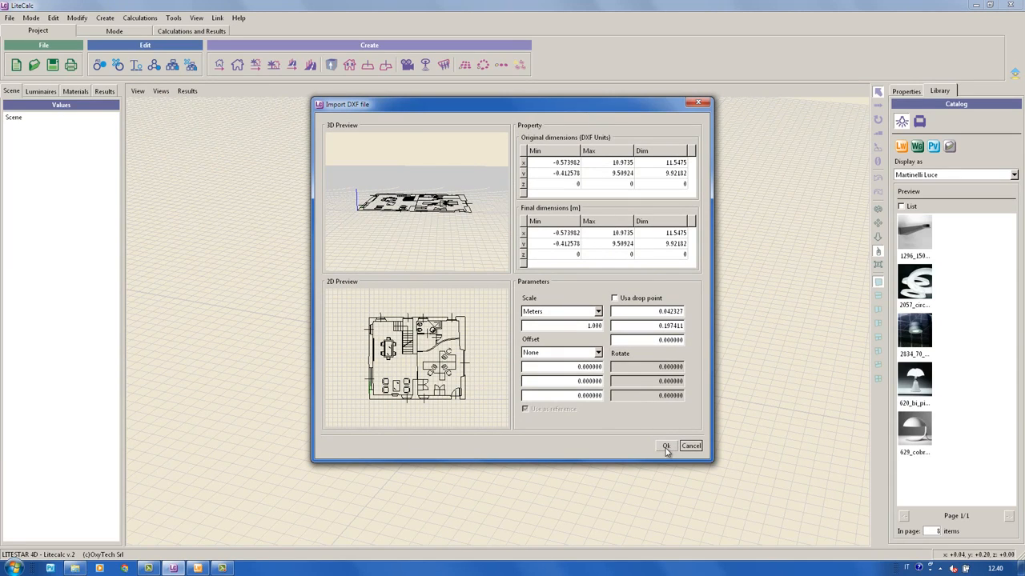
left_click(666, 446)
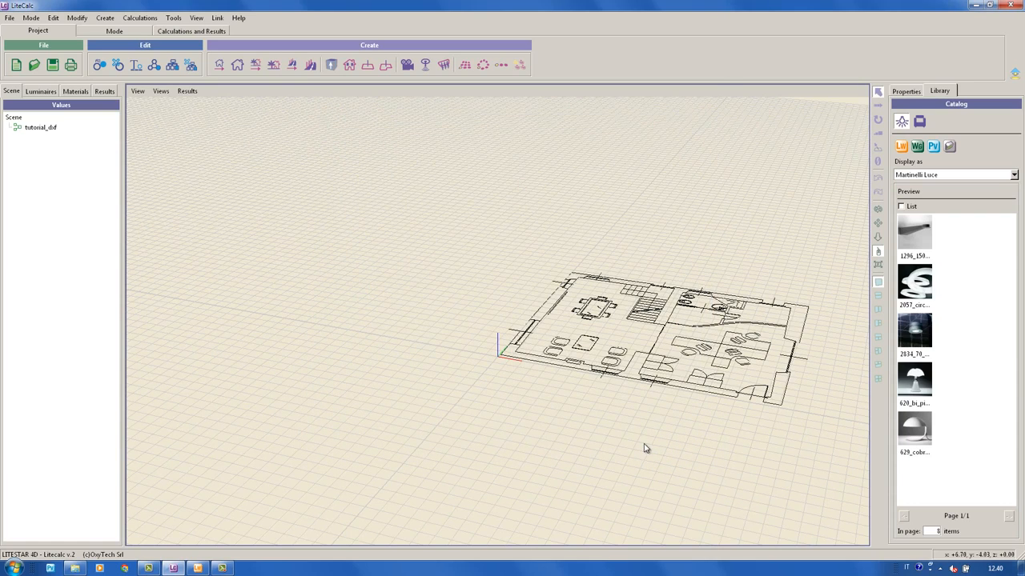
Split the workspace into two side-by-side views, with a wider top view of the plan beside a narrower perspective view
left_click(877, 312)
left_click_drag(430, 332, 313, 319)
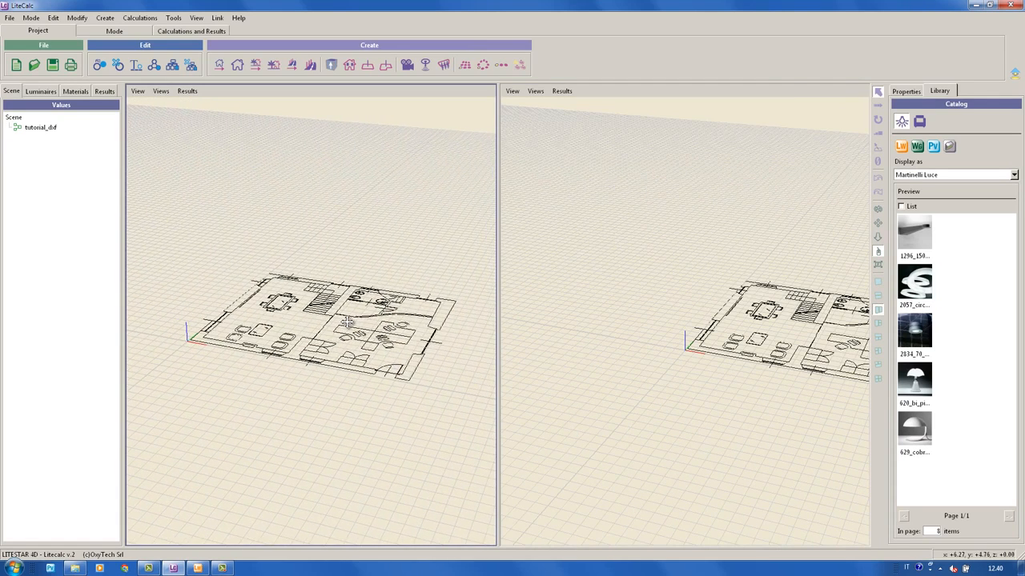
left_click(160, 92)
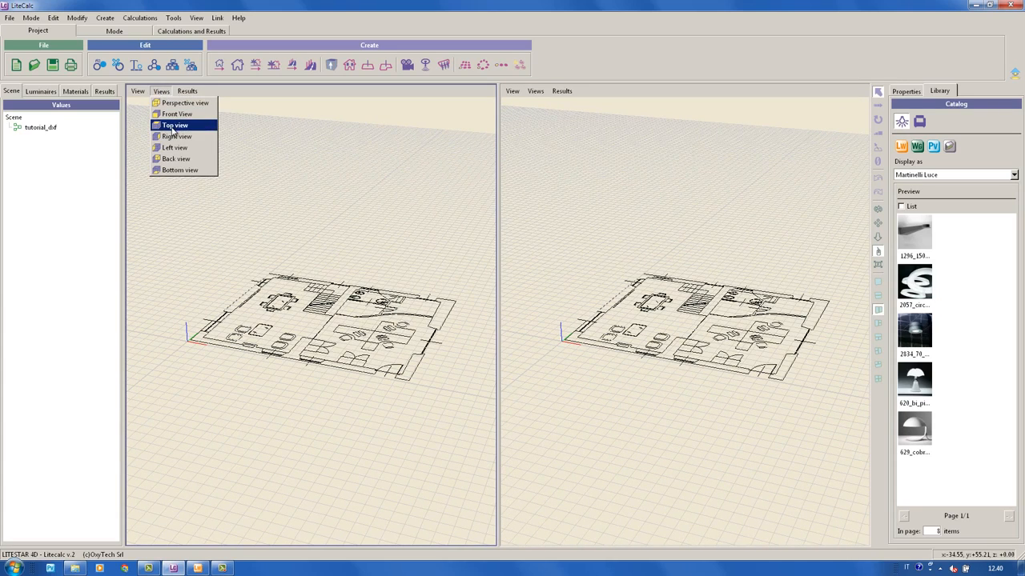
left_click(173, 128)
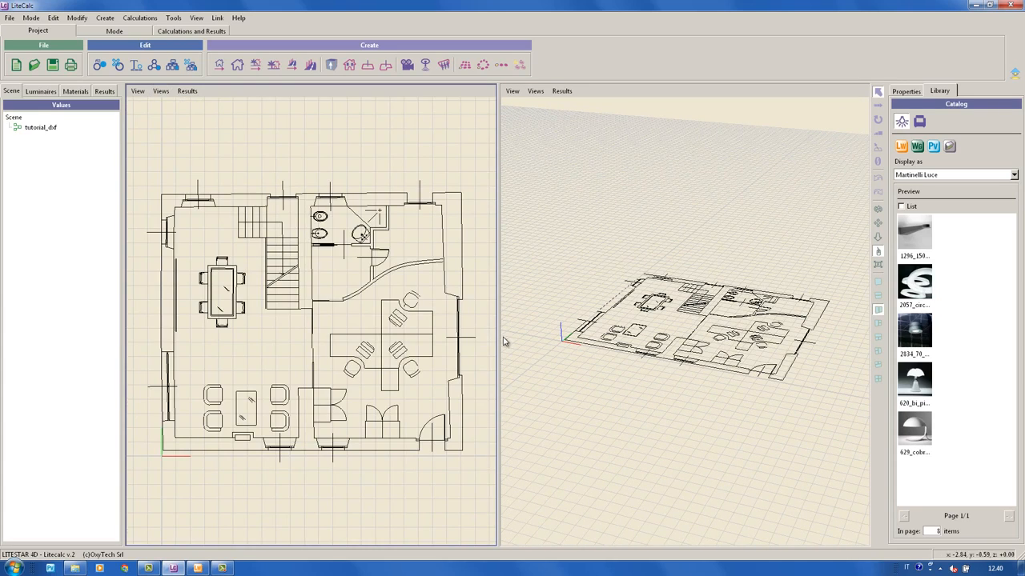
left_click_drag(498, 337, 619, 355)
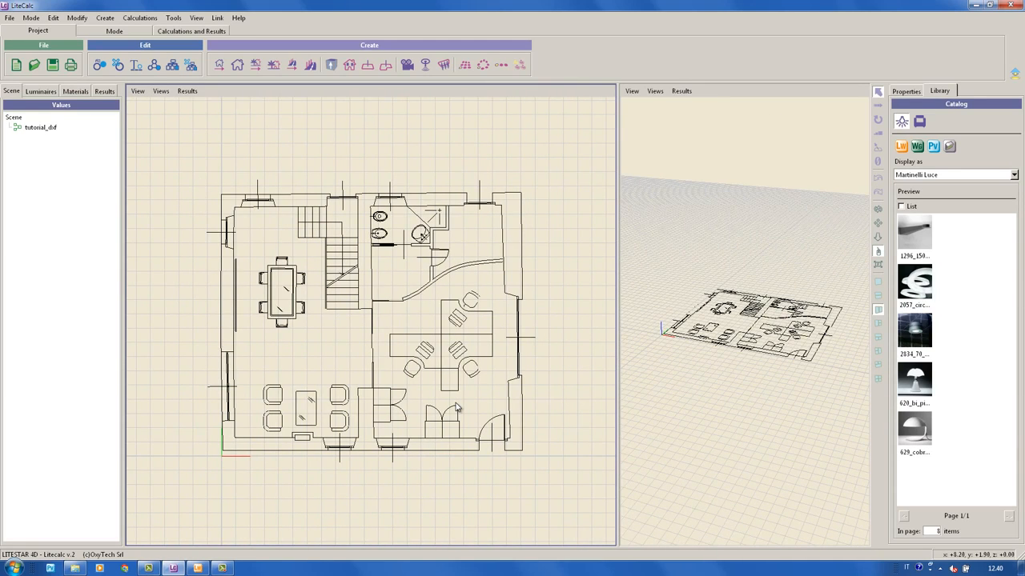
Start a free-form room at the office's lower-left inner corner and trace its lower and right walls up to the curved wall
scroll(469, 398, "up", 4)
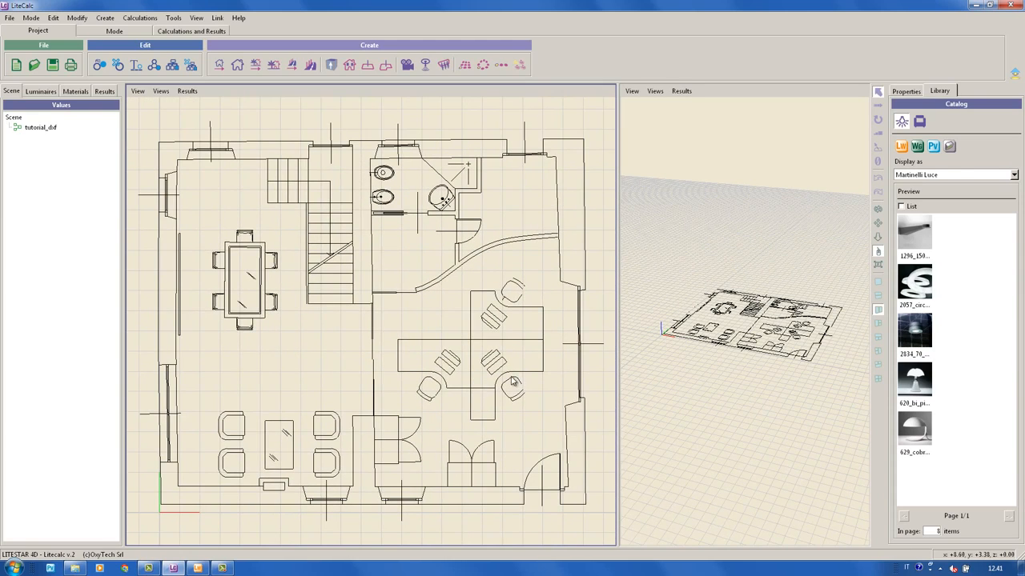
scroll(507, 371, "down", 2)
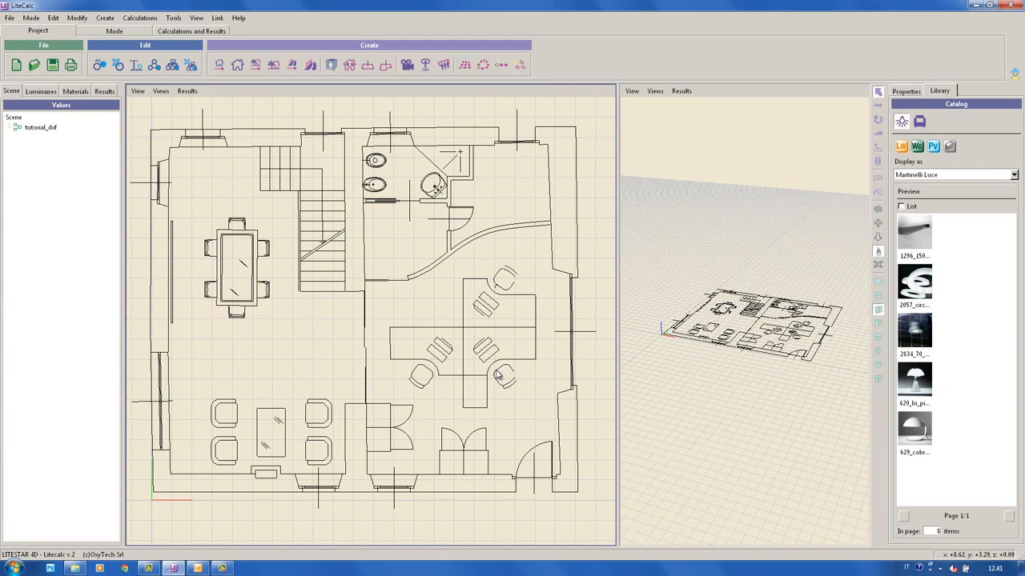
left_click(237, 65)
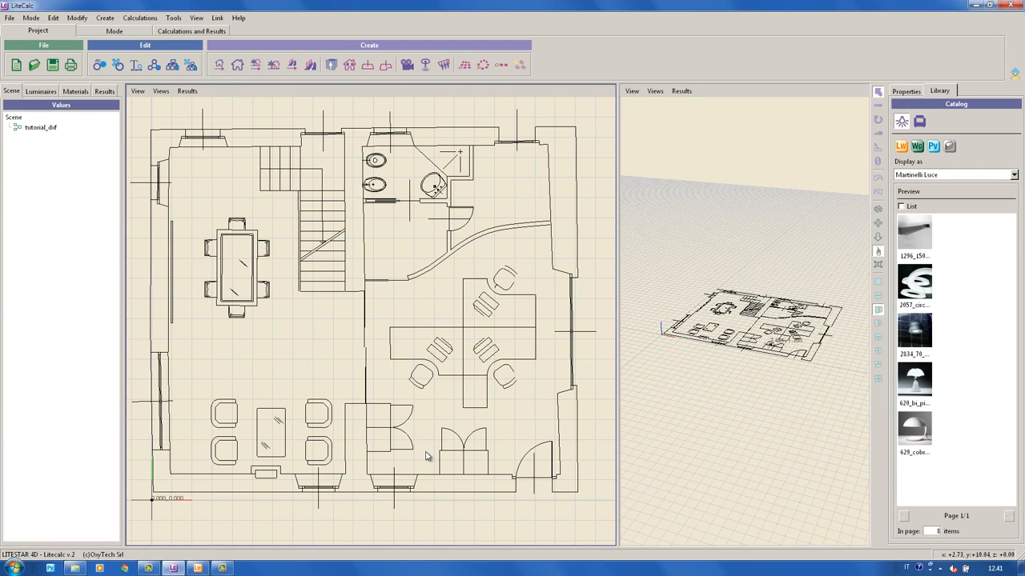
left_click(368, 475)
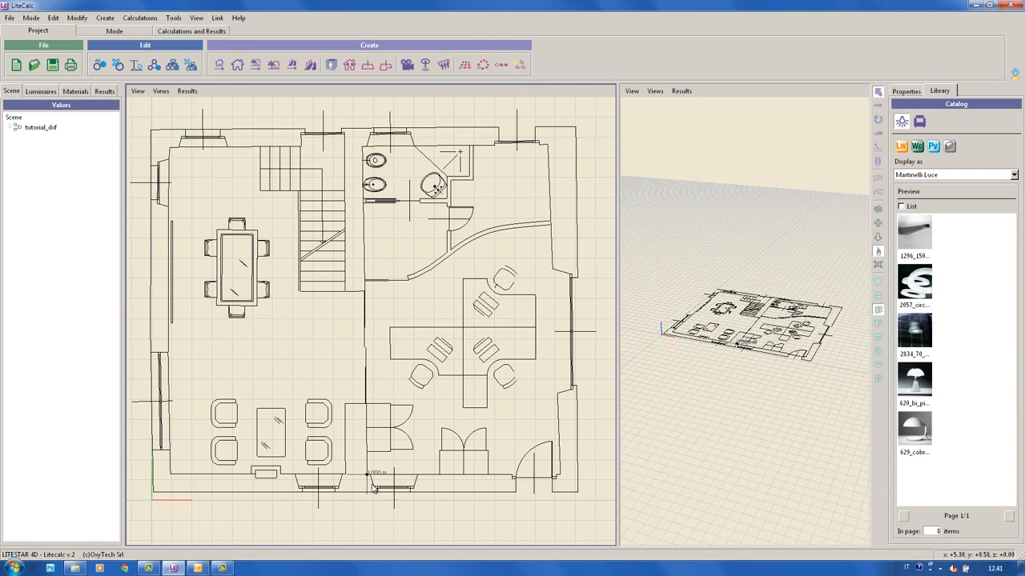
left_click(560, 476)
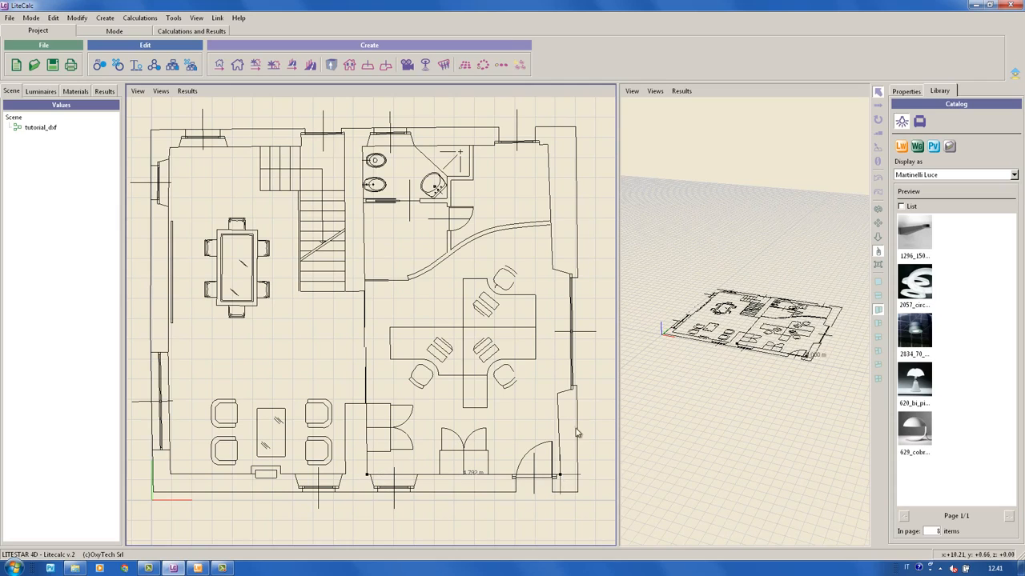
left_click(558, 393)
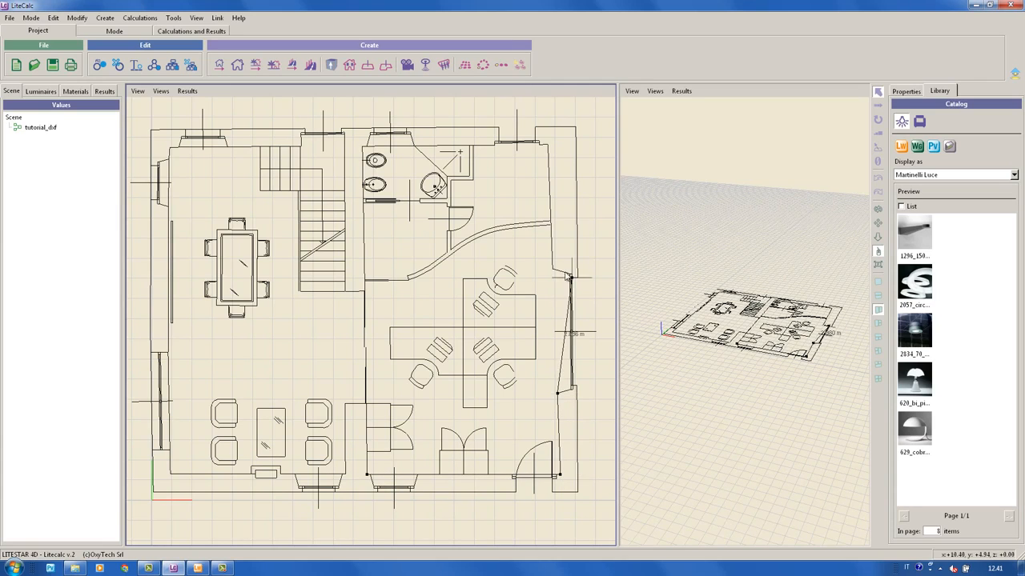
left_click(551, 270)
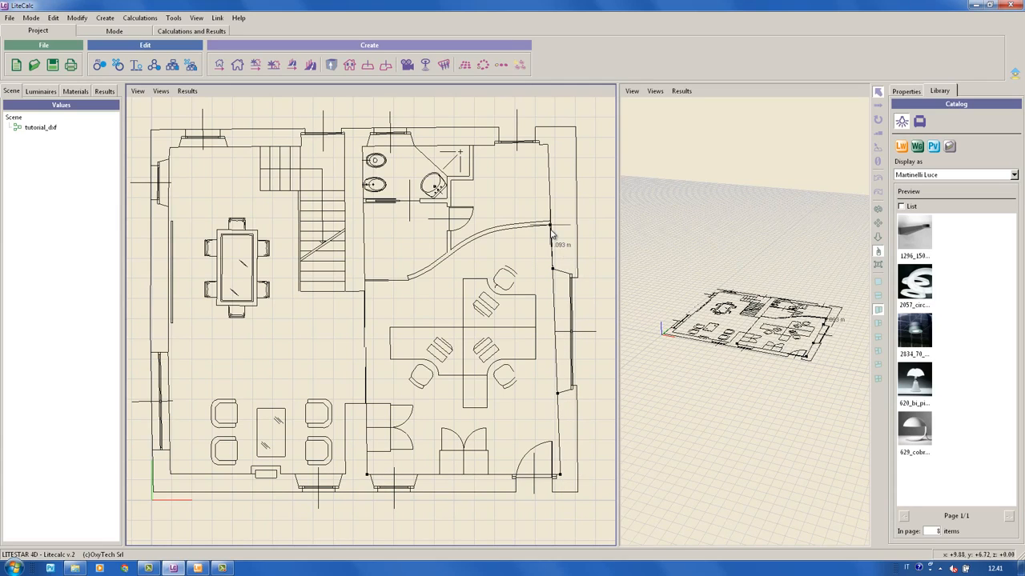
left_click(551, 226)
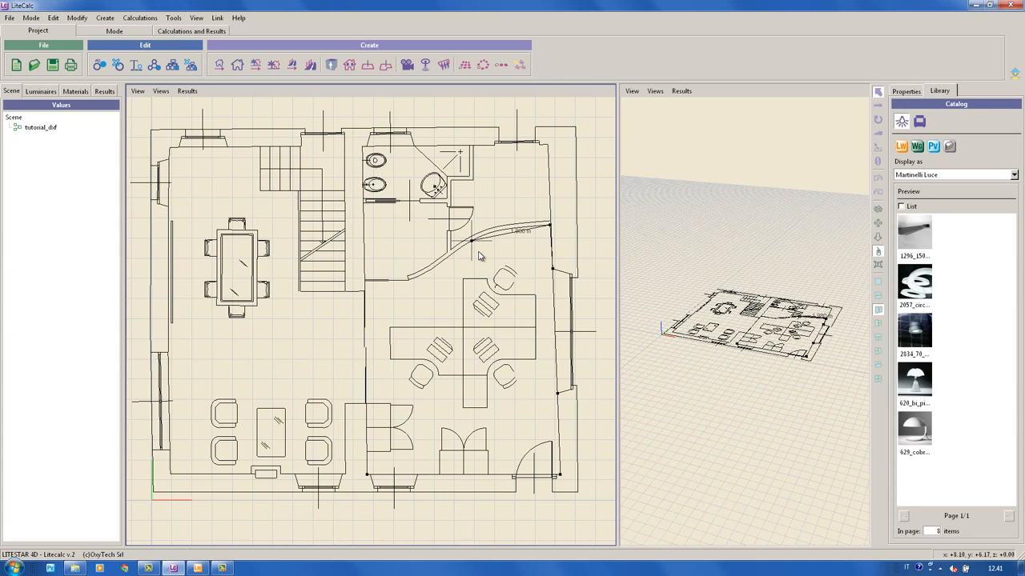
Trace the office's curved wall with intermediate perimeter points on its bends, continue to the left wall and finish the room outline
left_click_drag(479, 252, 512, 228)
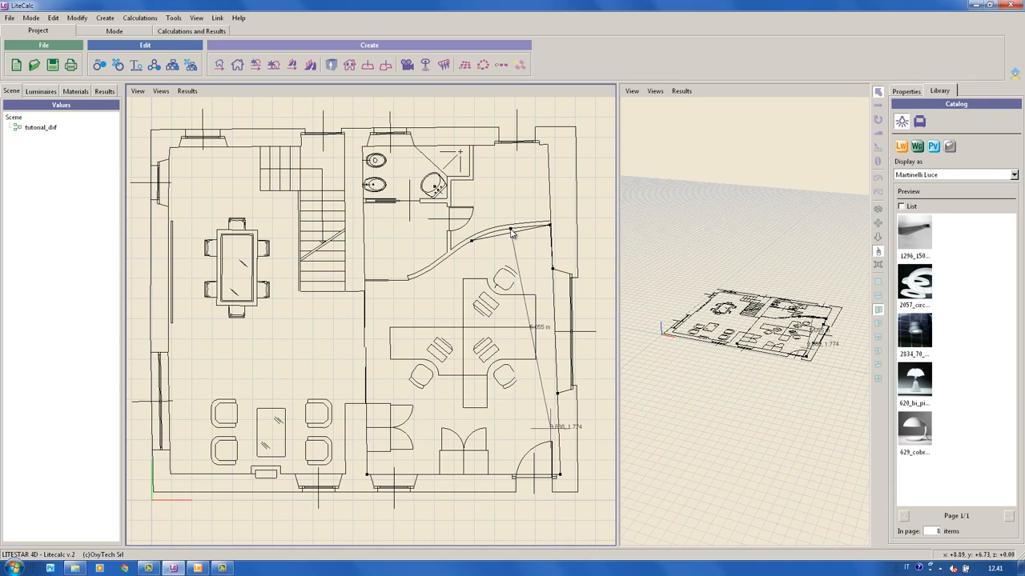
left_click(511, 230)
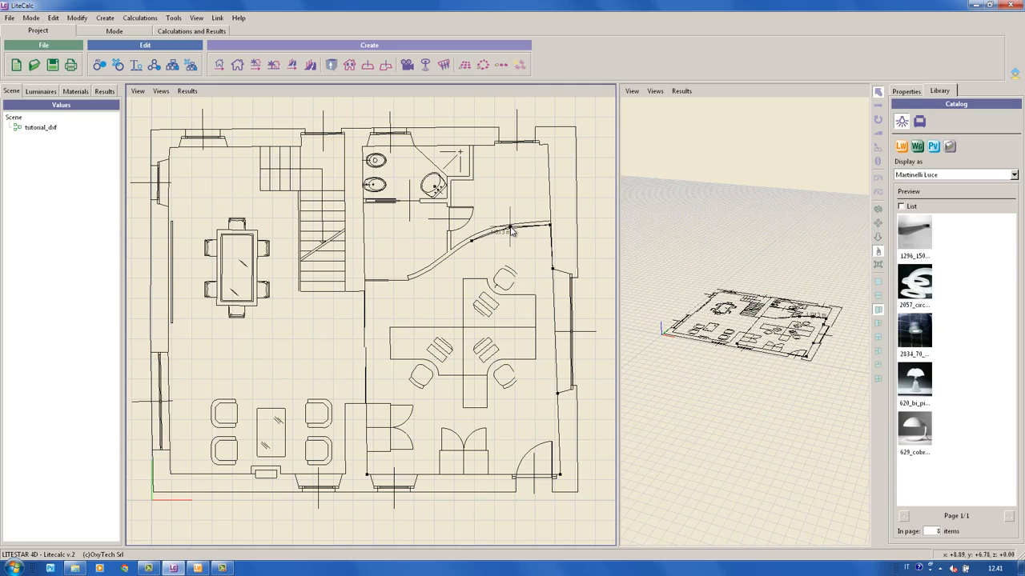
left_click(416, 291)
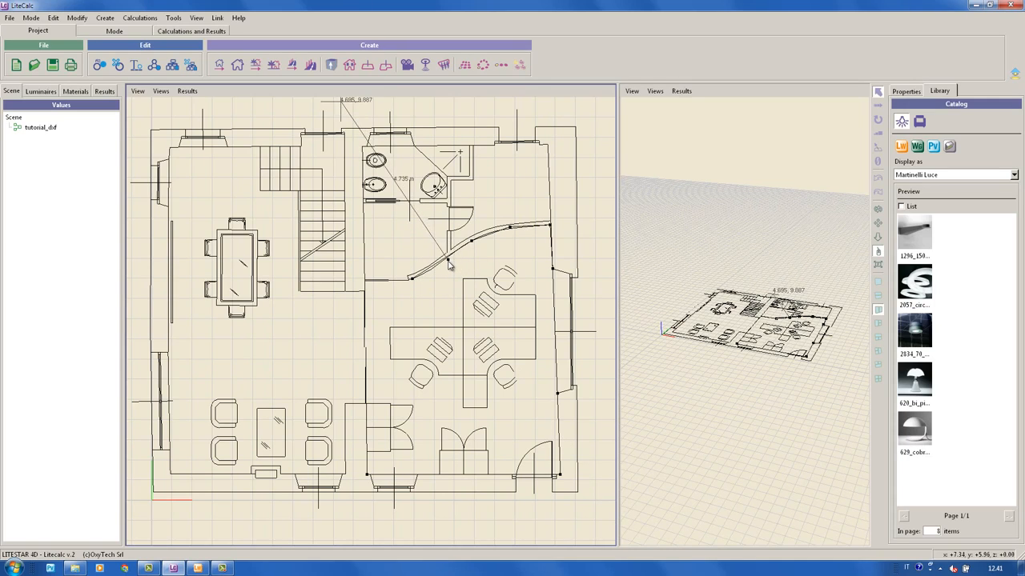
left_click(449, 266)
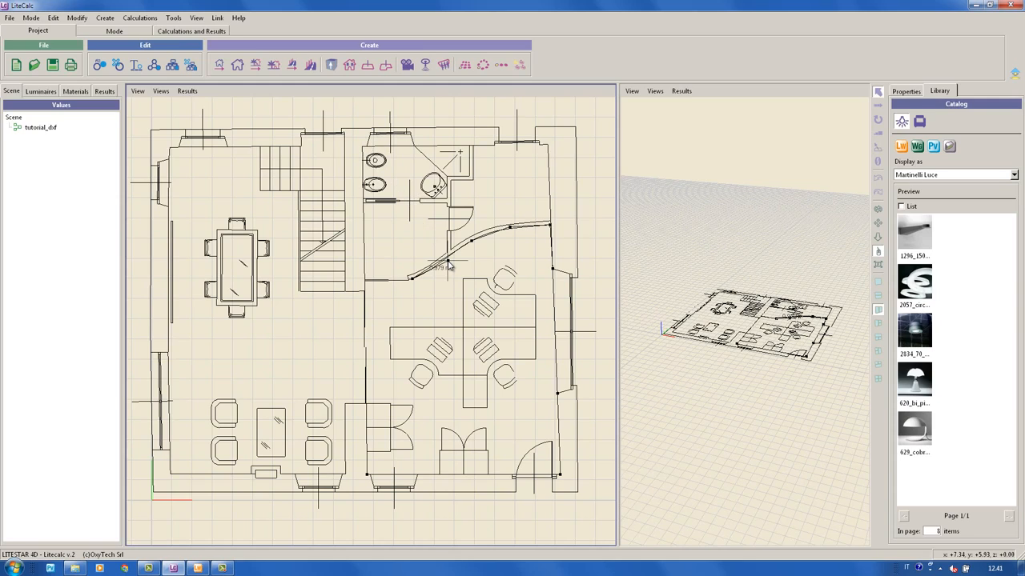
left_click(368, 286)
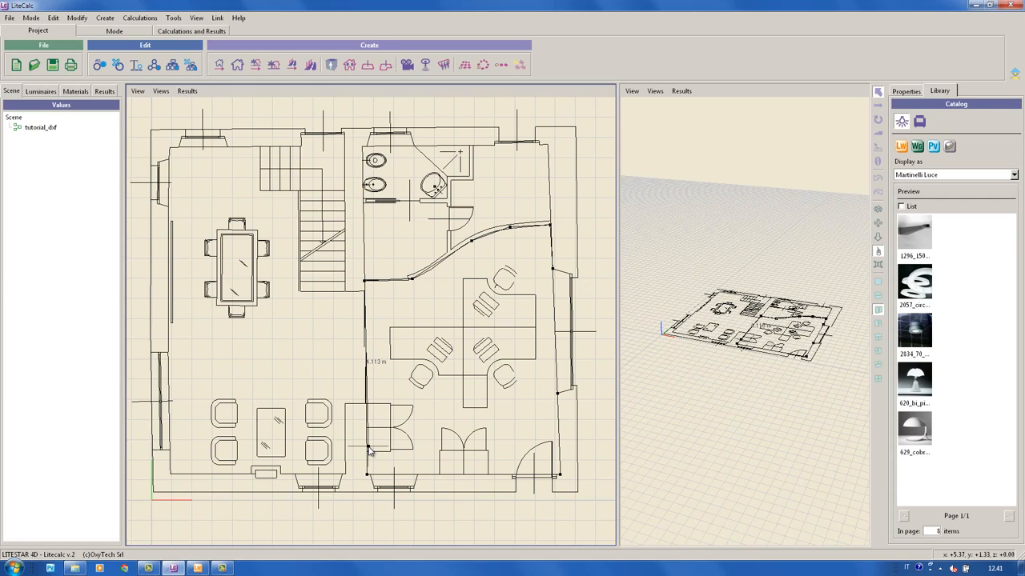
left_click(369, 450)
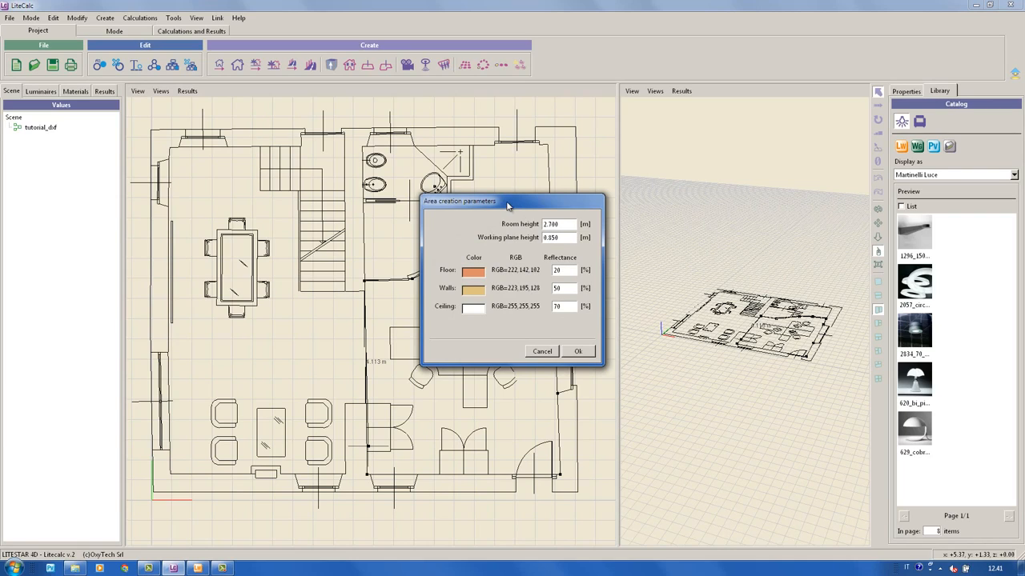
Set the wall color to AntiqueWhite2 in the area creation parameters and create the room
left_click_drag(507, 206, 419, 236)
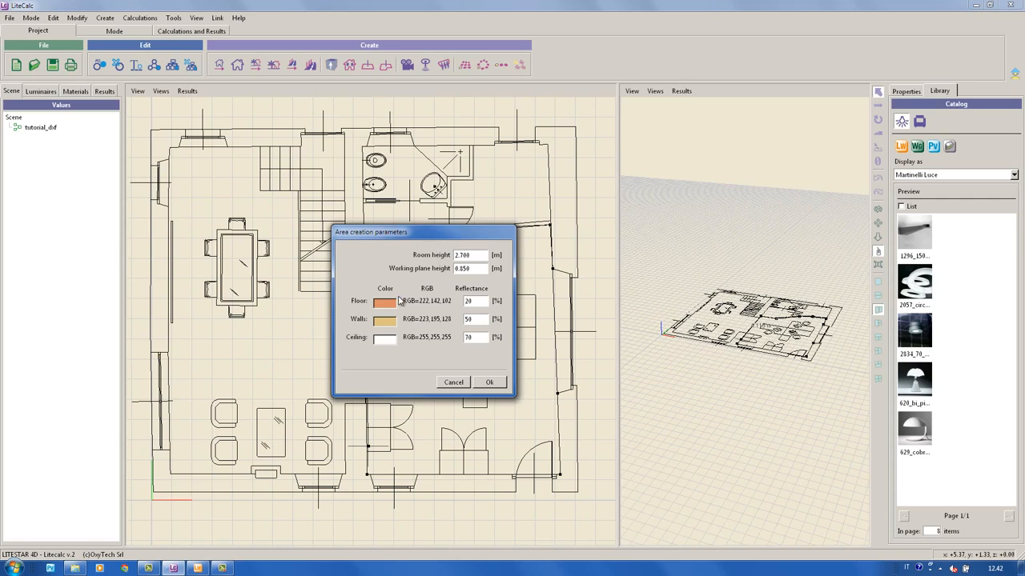
left_click(388, 321)
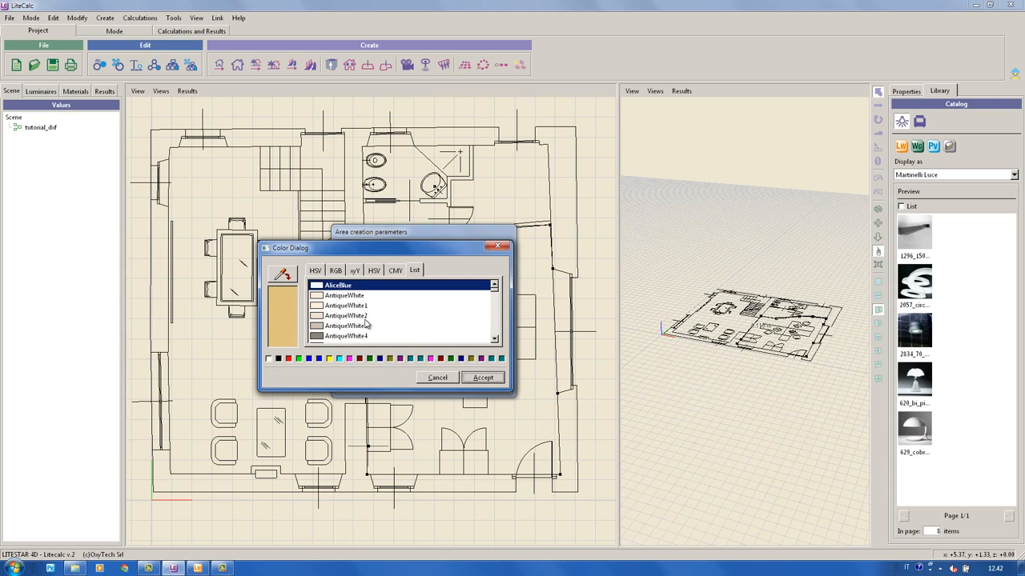
left_click(365, 317)
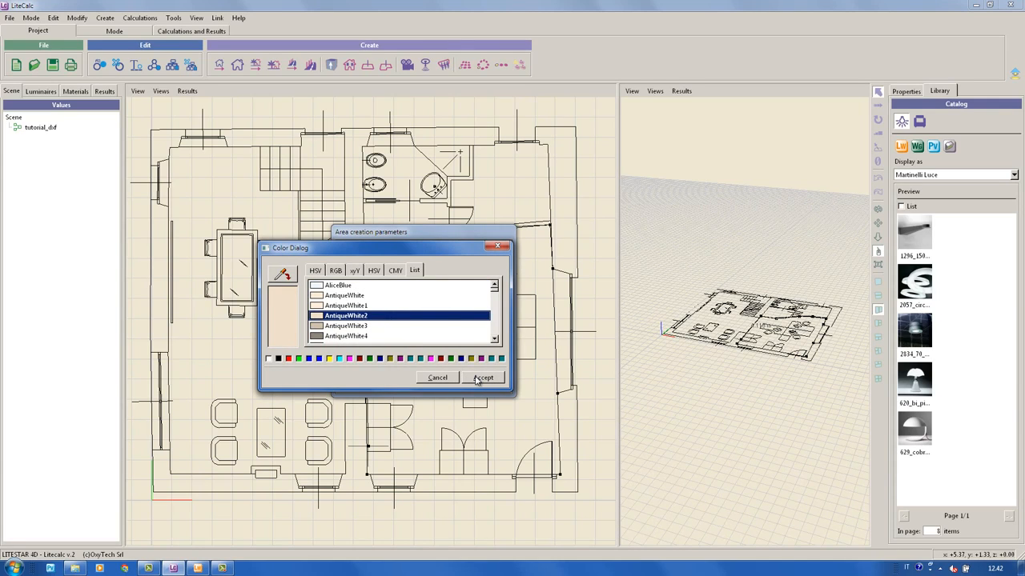
left_click(479, 379)
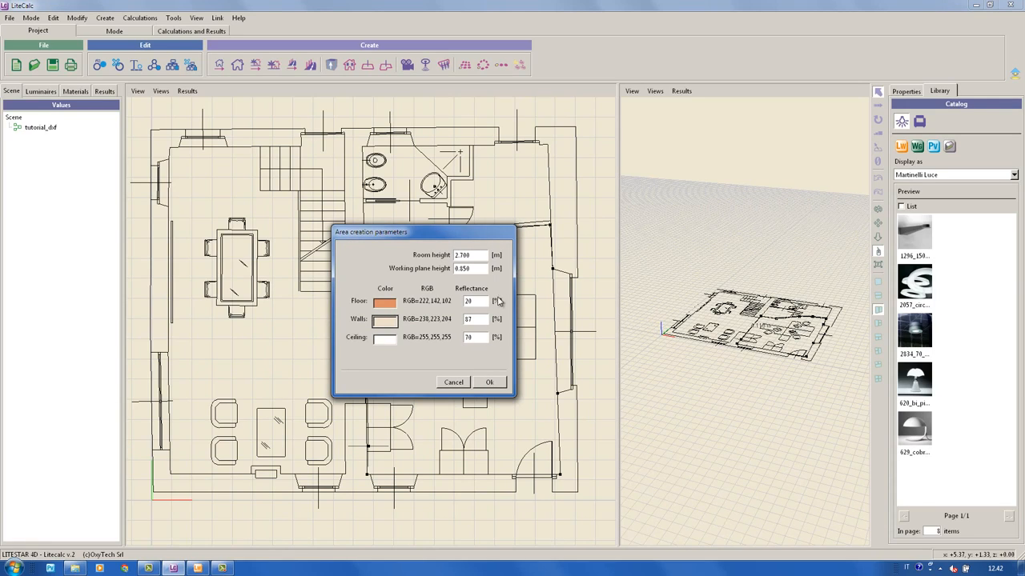
left_click(487, 383)
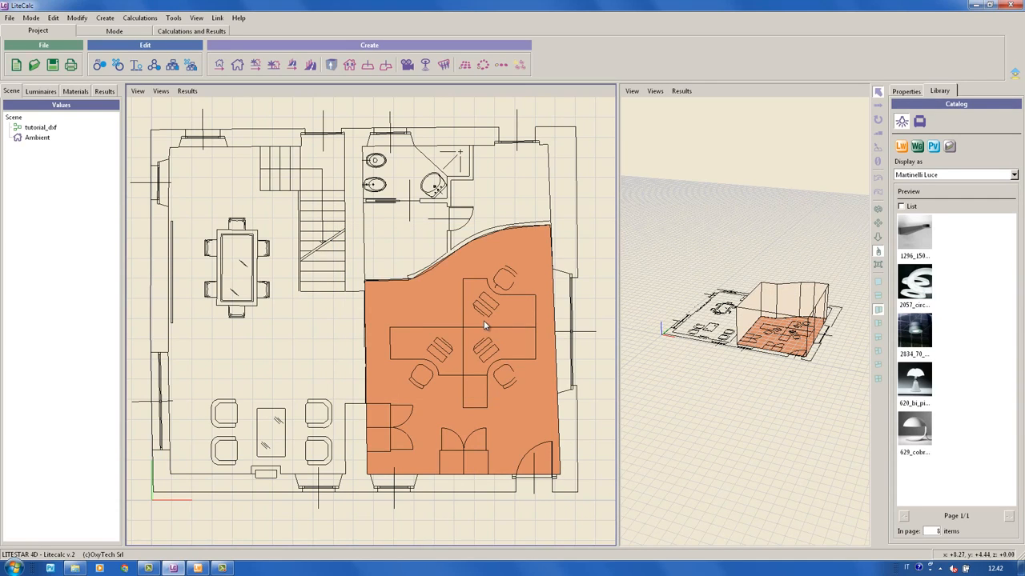
Open the Ambient room for modification and select its Floor surface
middle_click_drag(483, 320, 458, 305)
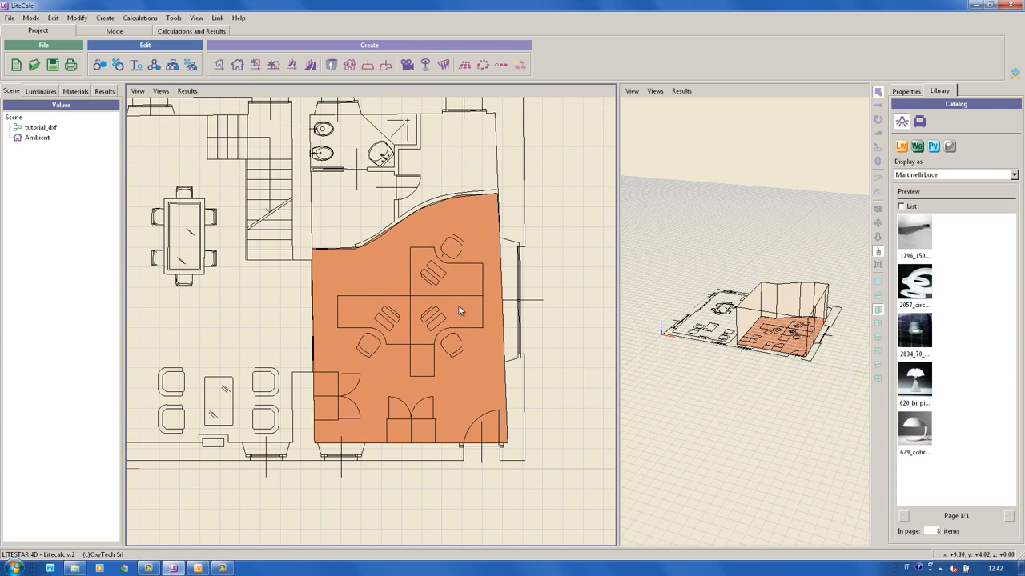
scroll(450, 314, "up", 3)
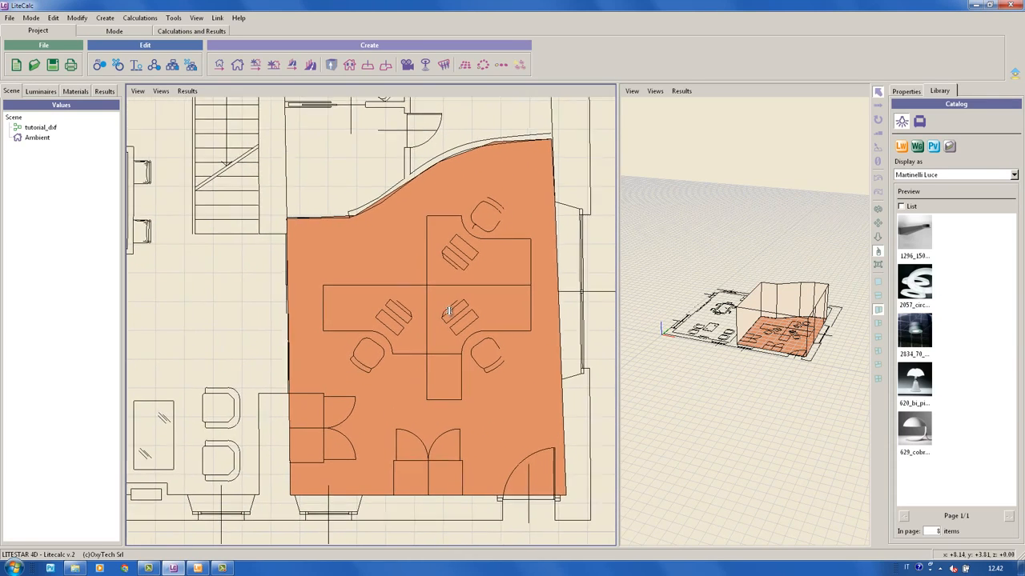
middle_click_drag(455, 324, 417, 337)
scroll(417, 339, "up", 2)
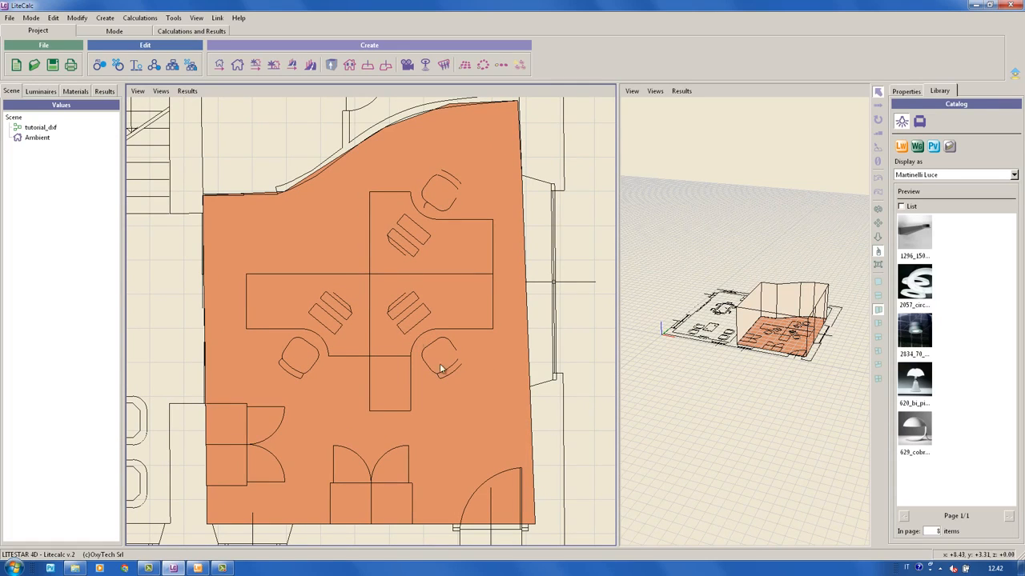
left_click(35, 139)
right_click(35, 140)
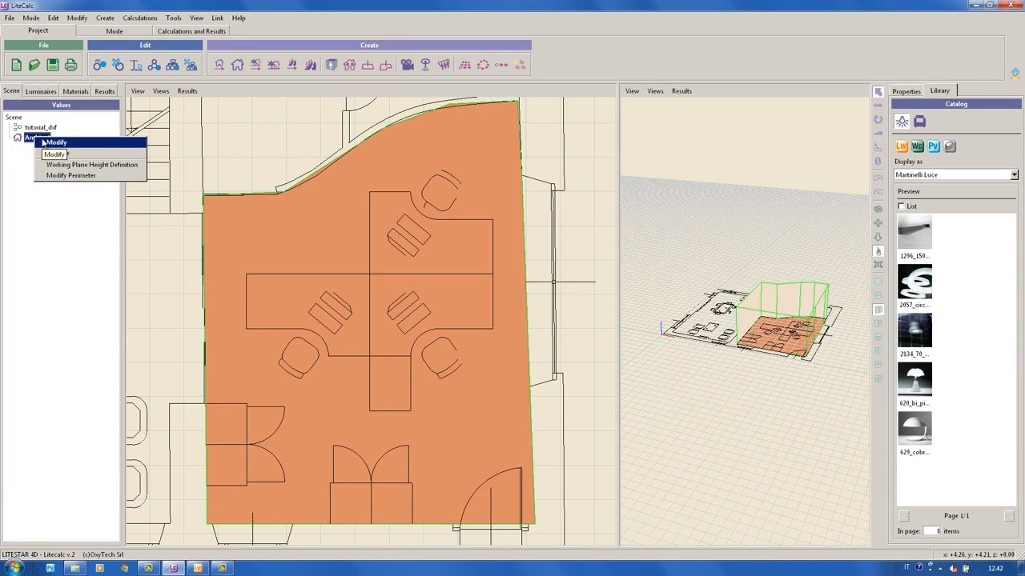
left_click(52, 143)
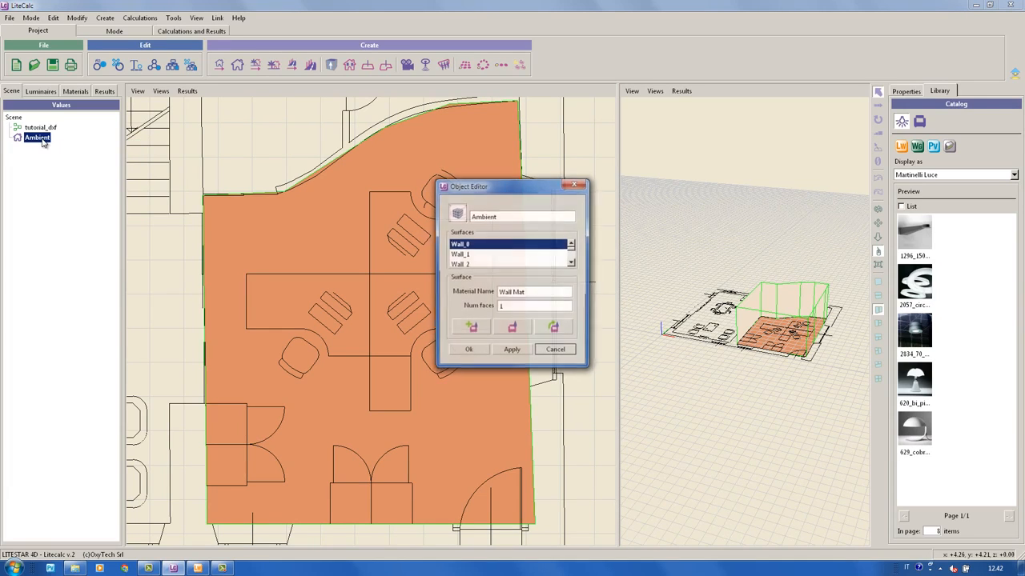
left_click(462, 255)
scroll(511, 256, "down", 2)
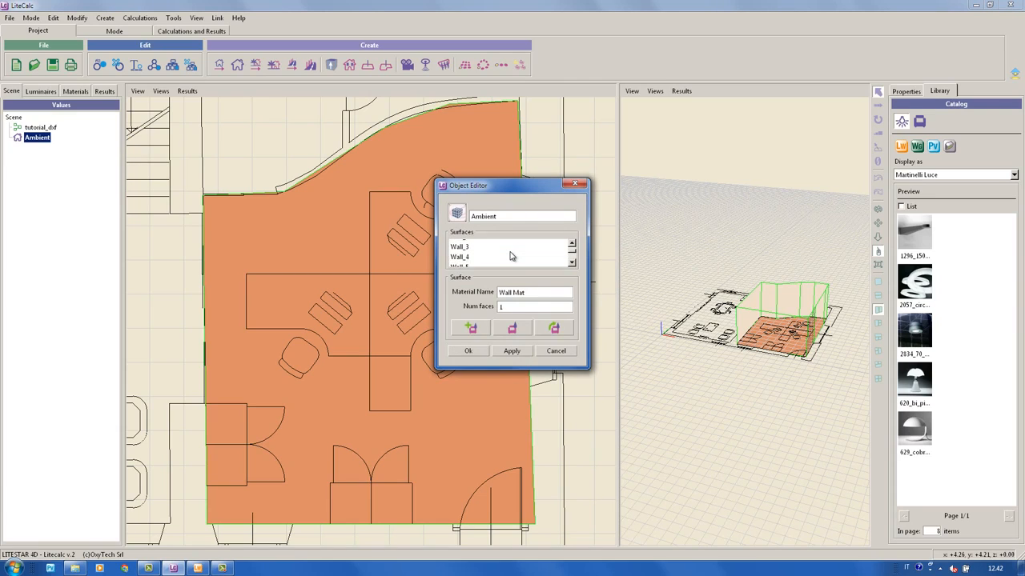
scroll(512, 255, "down", 1)
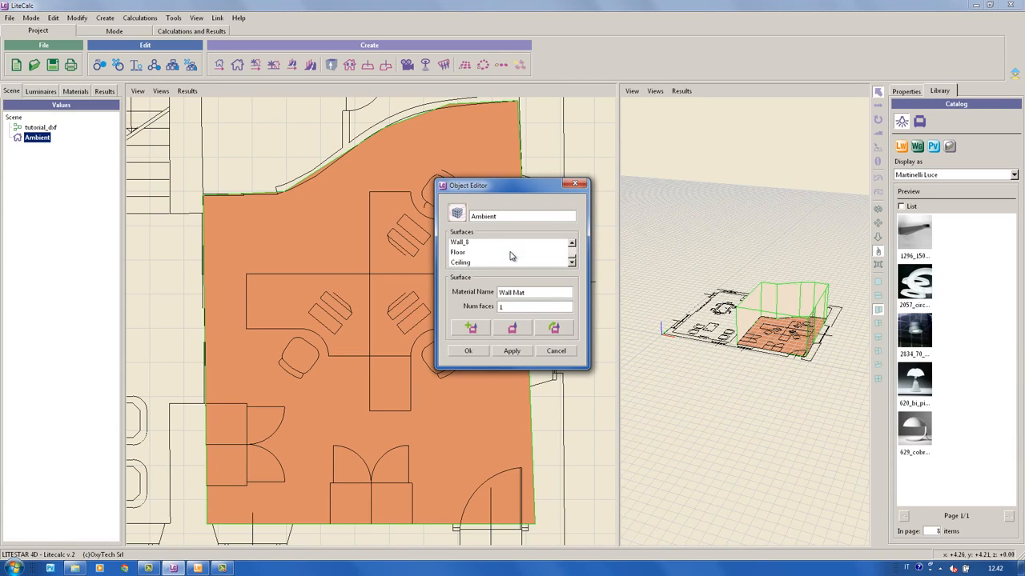
left_click(460, 253)
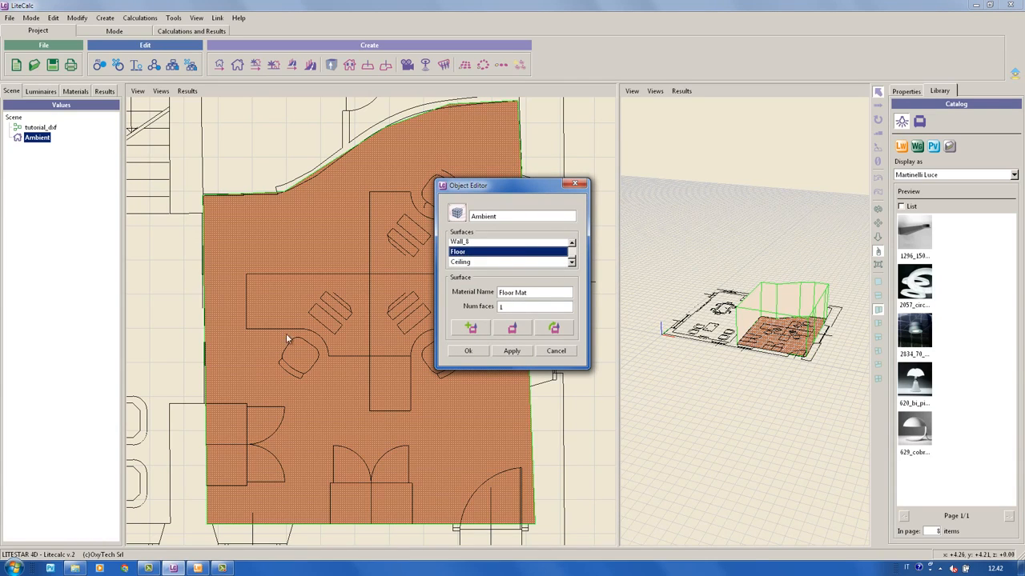
Create a new Generic material named Floor for the selected floor surface
left_click(474, 329)
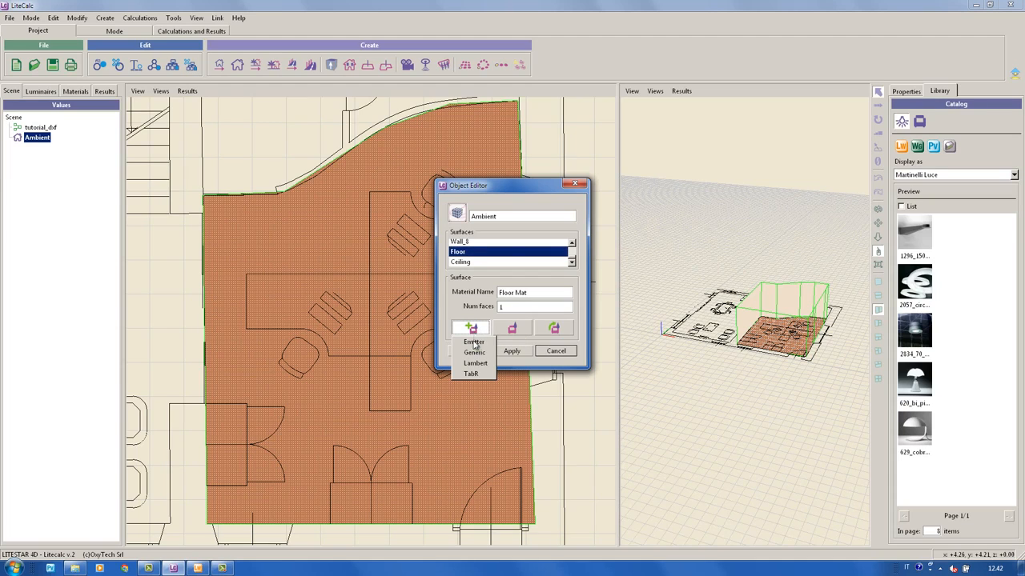
left_click(474, 352)
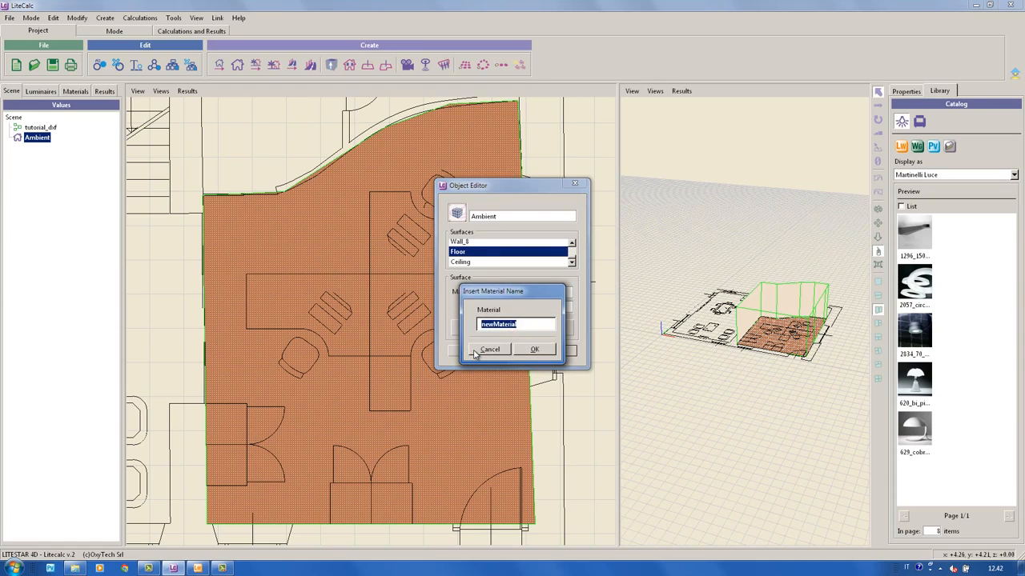
type("Floor")
left_click(551, 353)
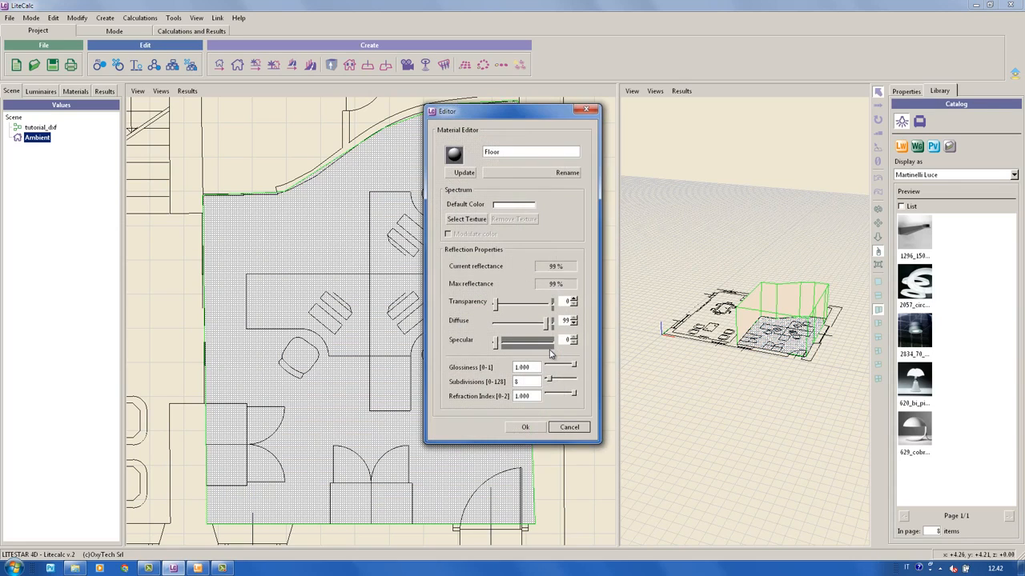
Load Parquet_17.bmp from the Indoor_Floor-Parquet texture folder as the Floor material's texture
left_click_drag(523, 115, 447, 136)
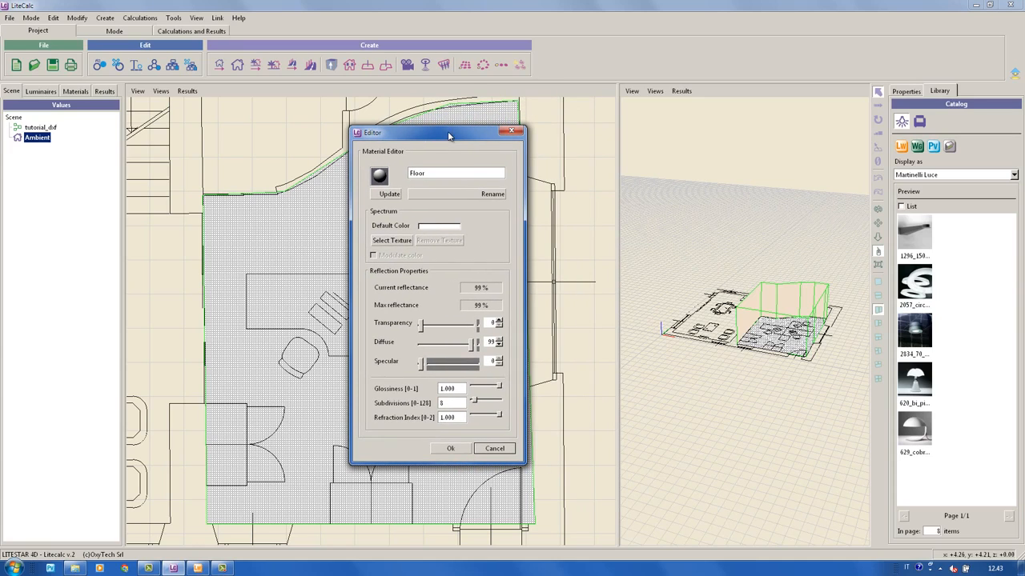
left_click(392, 241)
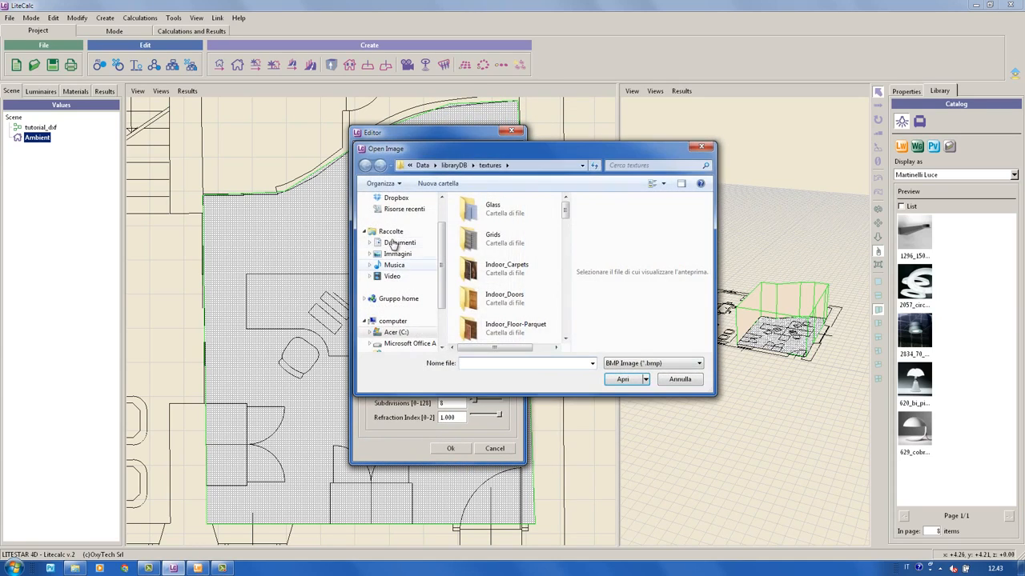
left_click_drag(582, 148, 507, 165)
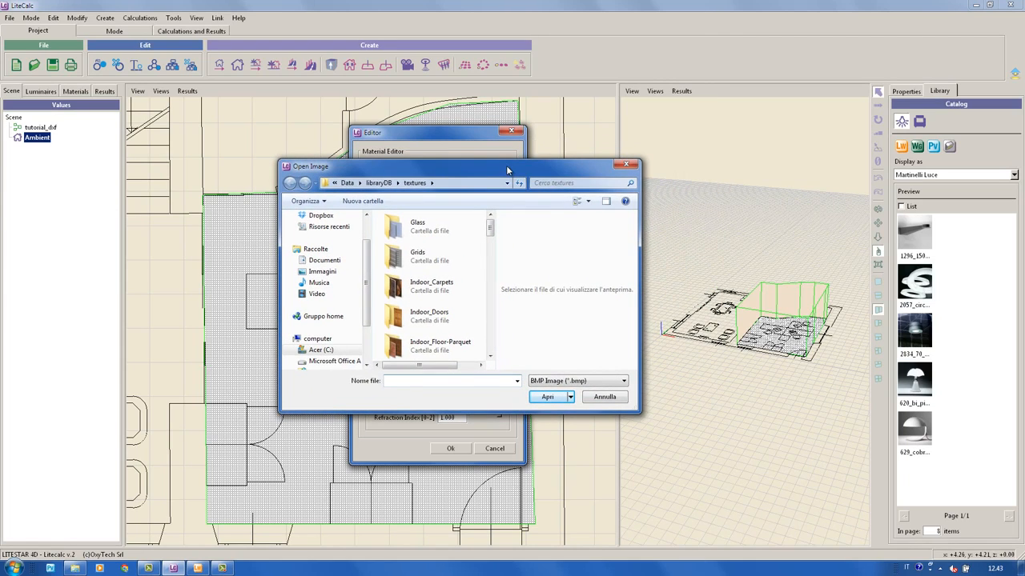
left_click(456, 347)
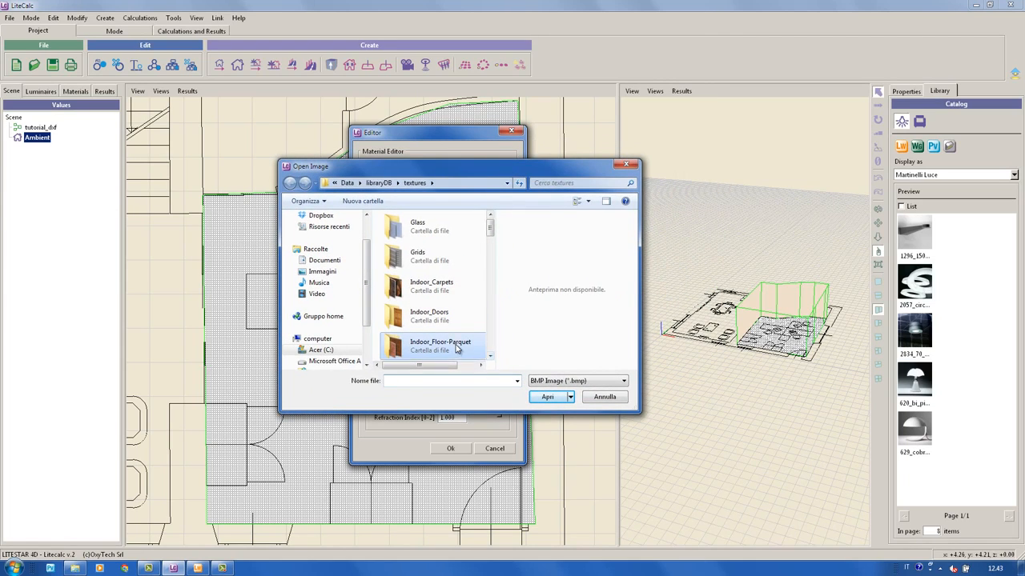
double_click(440, 348)
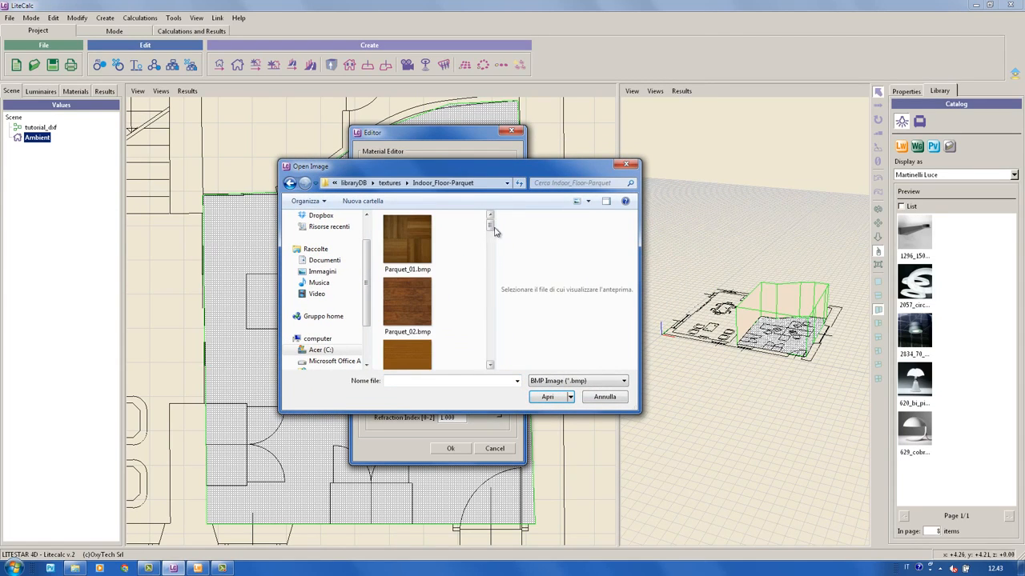
left_click_drag(489, 225, 504, 260)
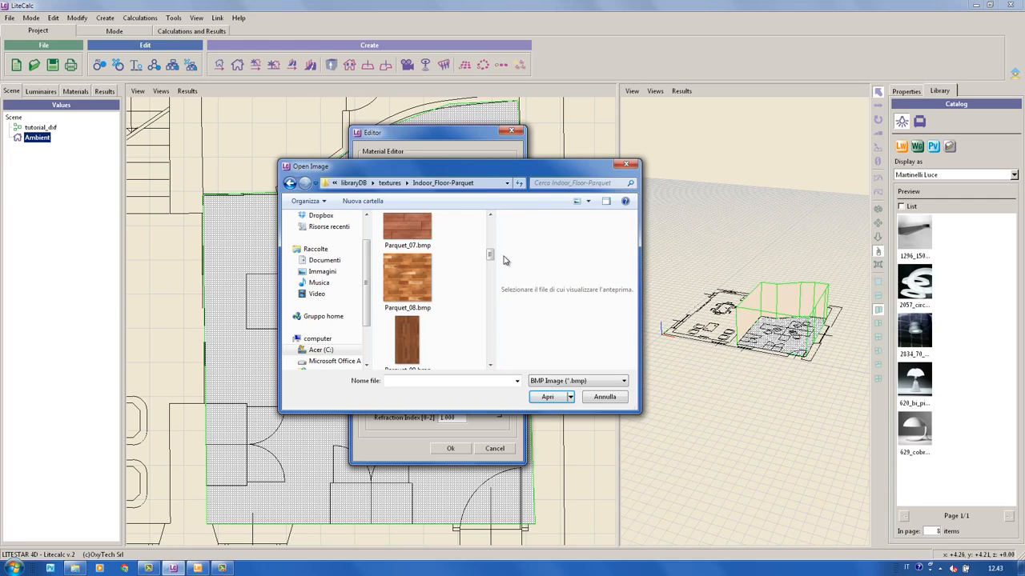
left_click_drag(490, 257, 495, 300)
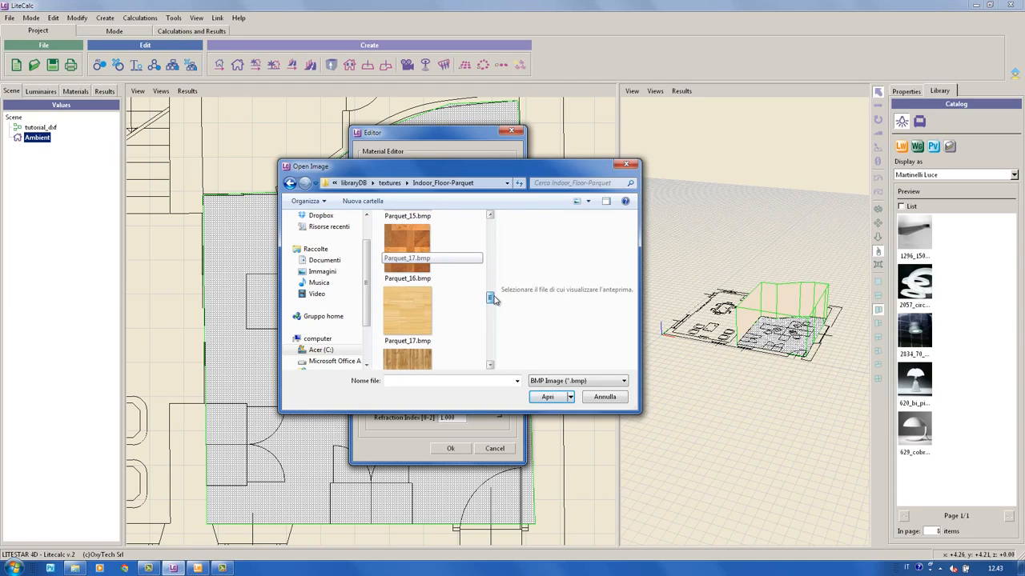
left_click(414, 310)
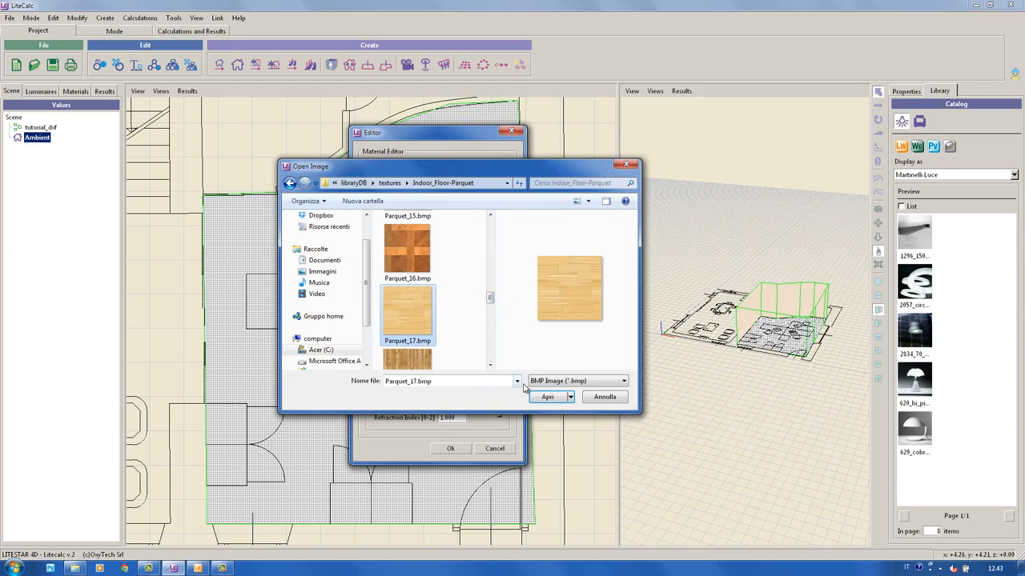
left_click(548, 399)
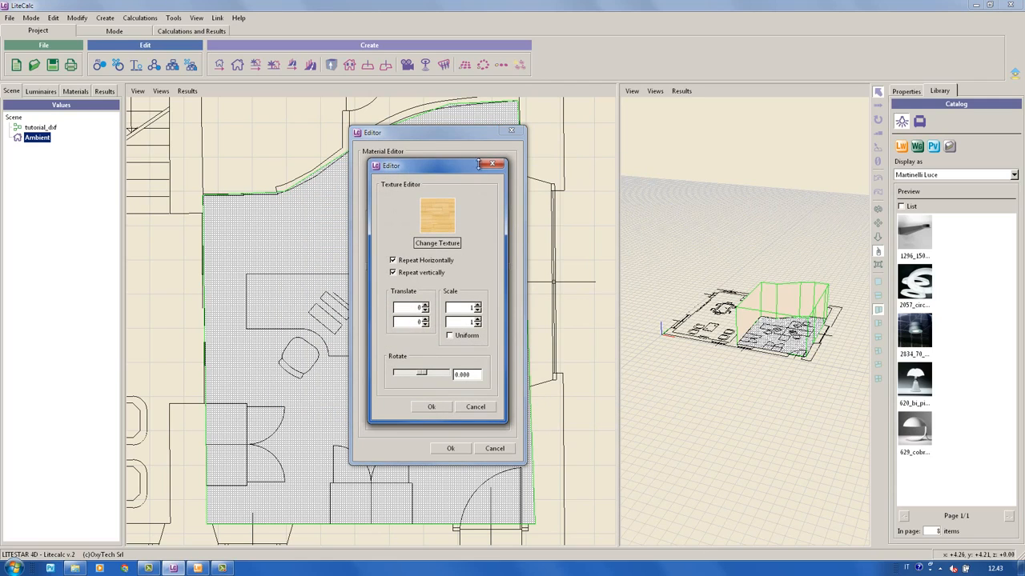
Make the parquet texture's scaling uniform, set the scale to 0.3 and accept the texture settings
left_click(460, 335)
left_click_drag(469, 308, 475, 307)
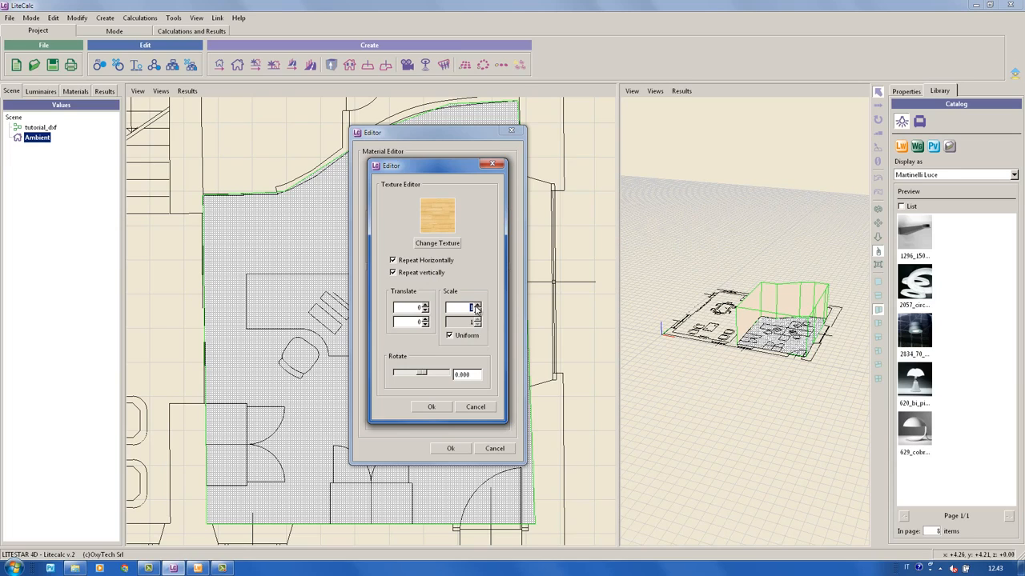
type("0.3")
left_click(437, 409)
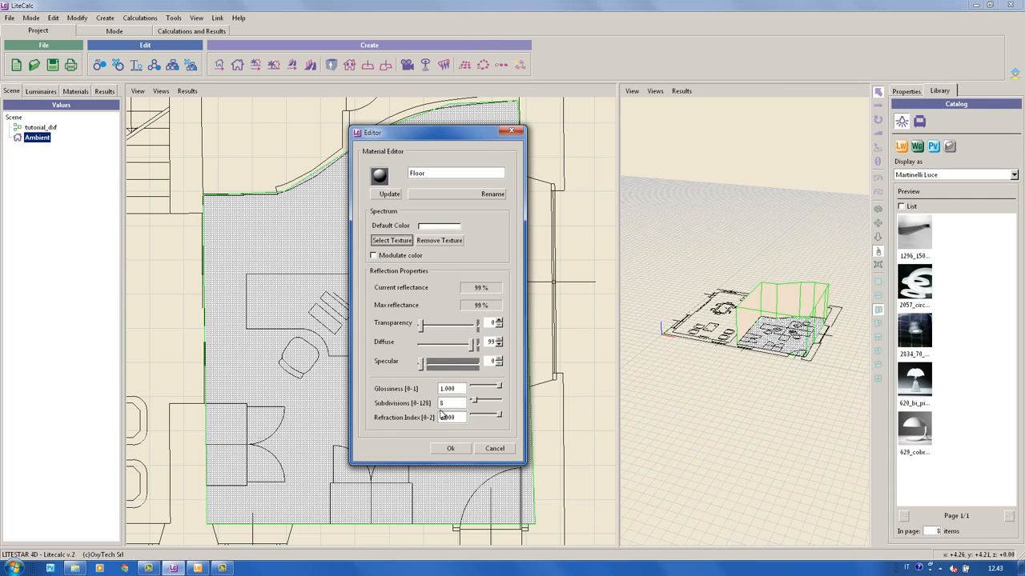
Set the Floor material's diffuse reflection to 60 and specular to 10, and accept the material and room changes
left_click(489, 341)
type("60")
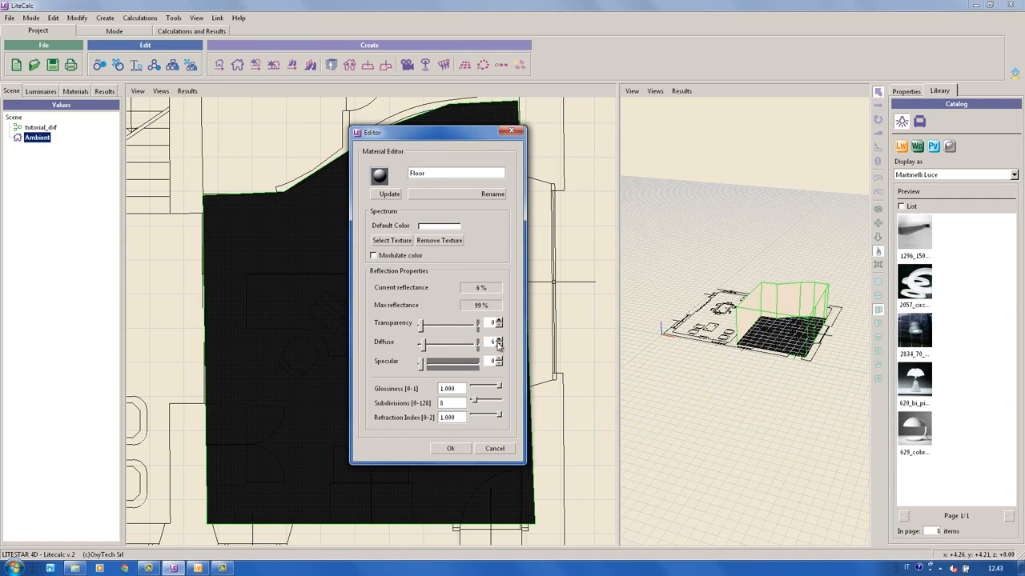
double_click(487, 362)
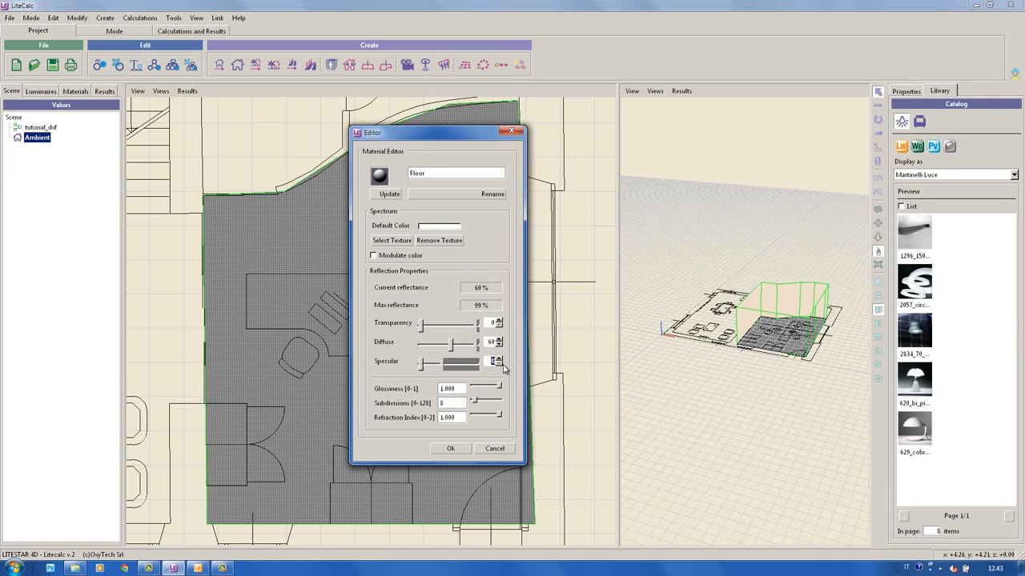
type("10")
left_click(451, 449)
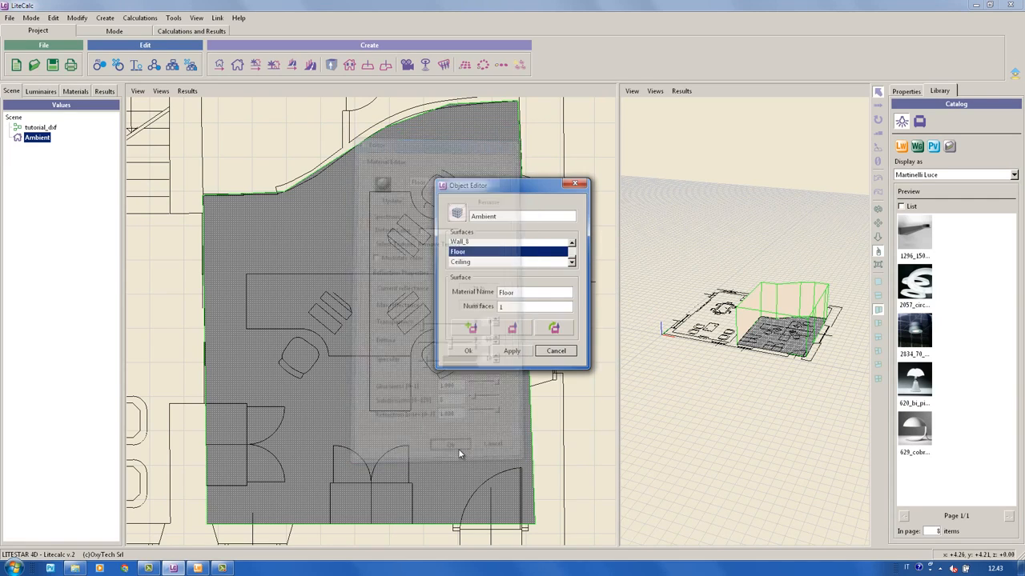
left_click(471, 352)
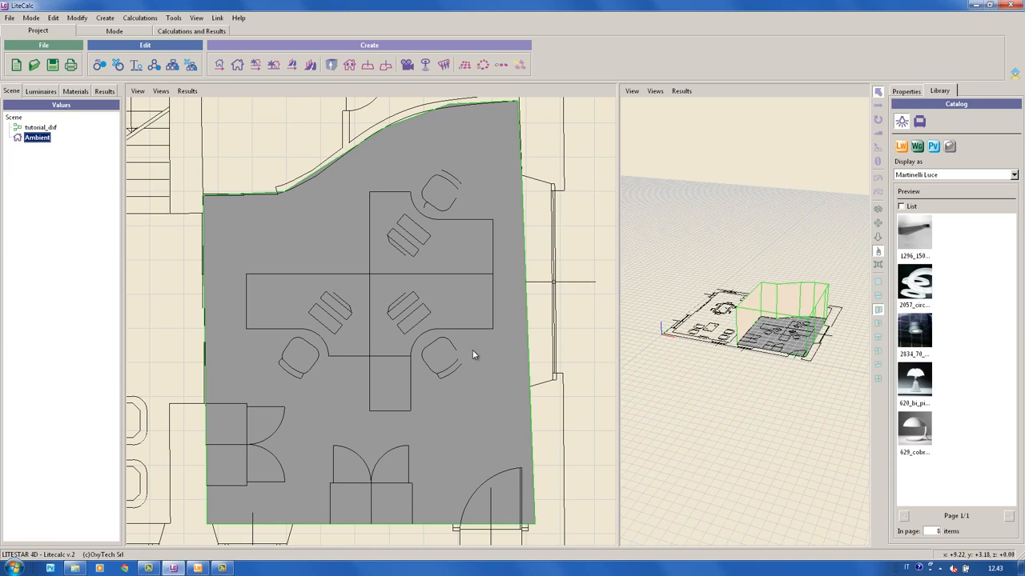
Switch both the top view and the perspective view to Texture display and frame the room closely in perspective
left_click(136, 90)
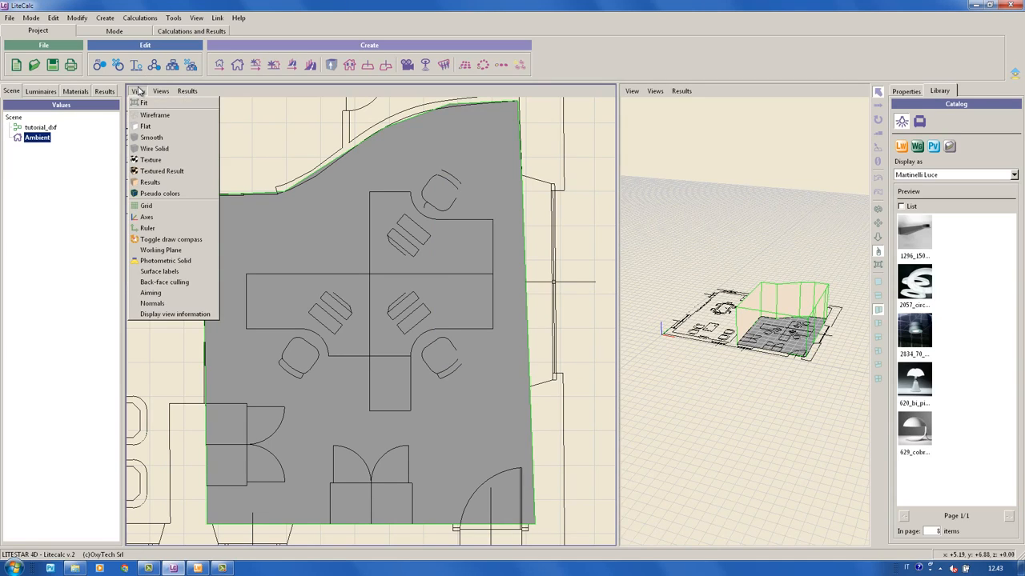
left_click(164, 161)
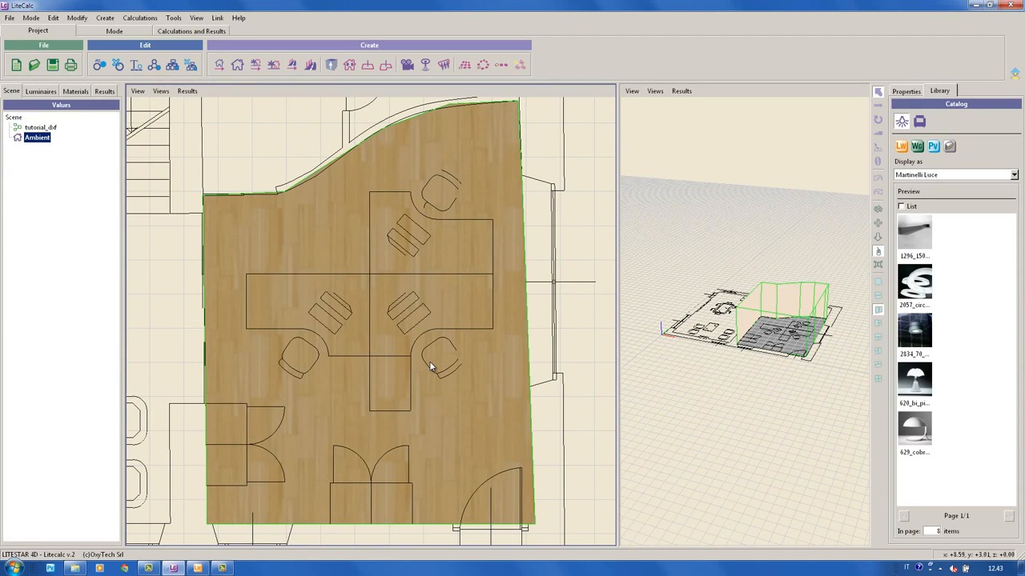
left_click(798, 386)
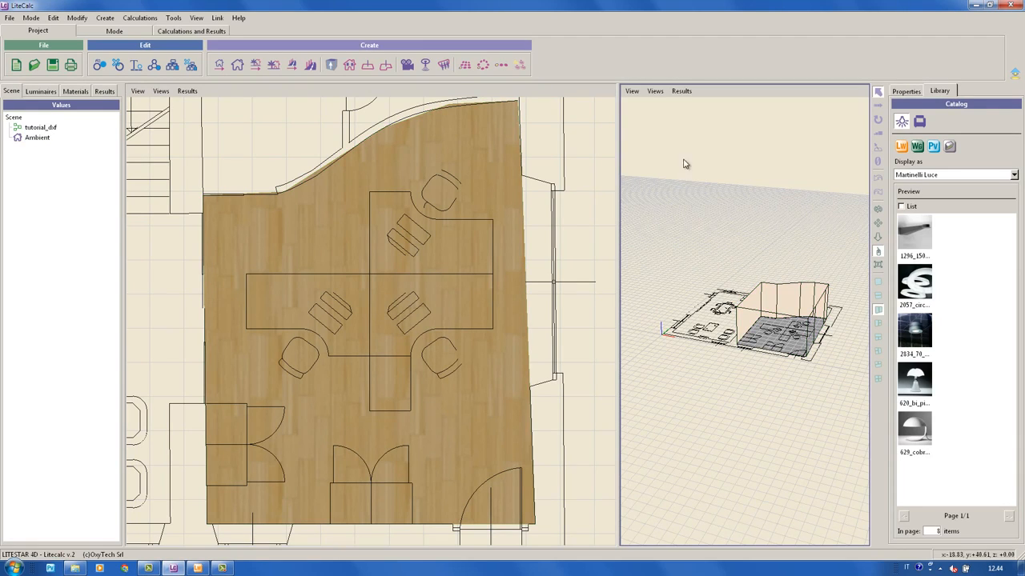
left_click(632, 91)
left_click(649, 162)
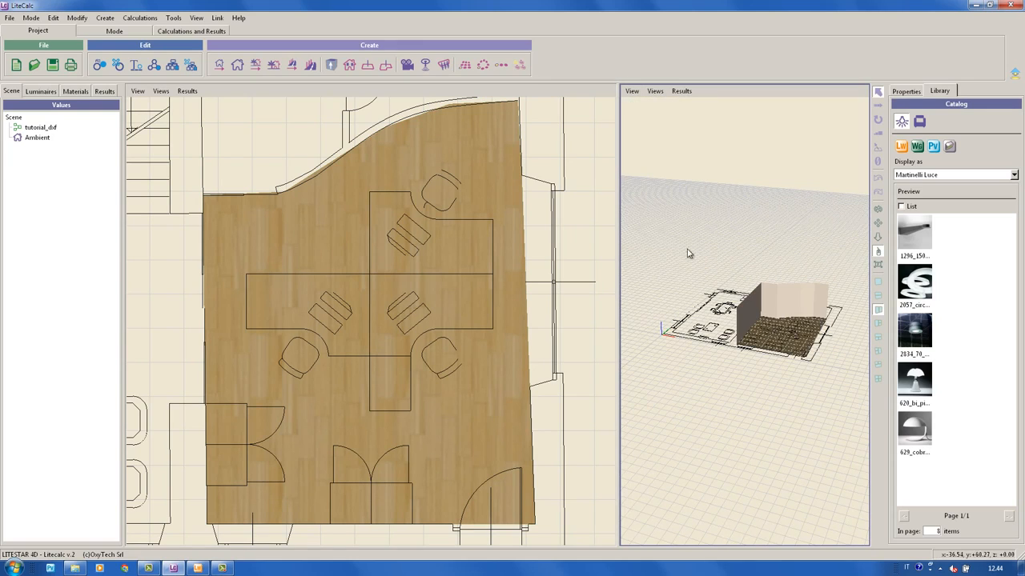
right_click_drag(807, 454, 804, 380)
left_click_drag(830, 365, 745, 366)
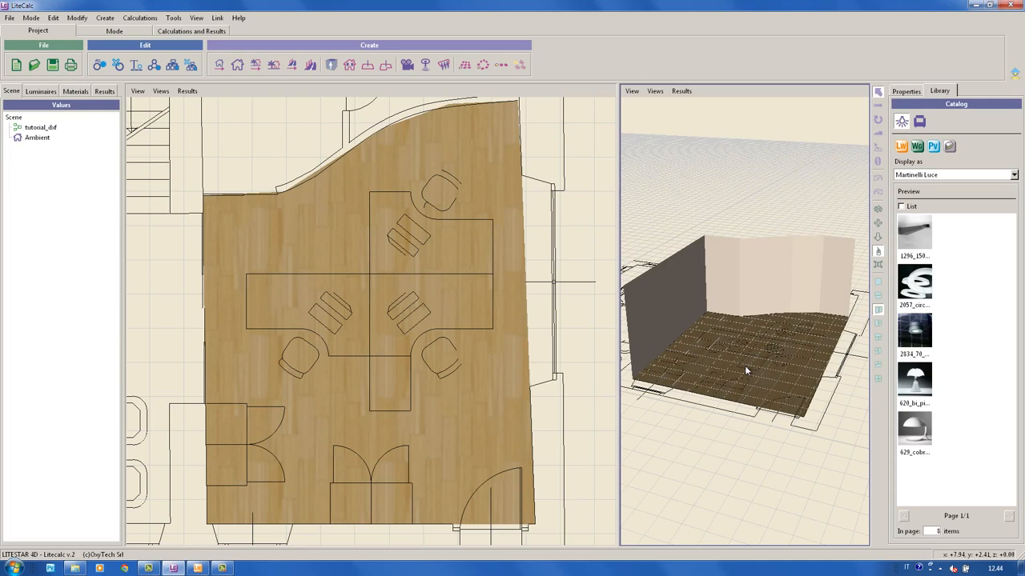
Start an object outline at the left desk's lower-left corner and trace its curved lower edge and the lower desk wing's bottom edge
left_click(330, 70)
scroll(272, 320, "up", 3)
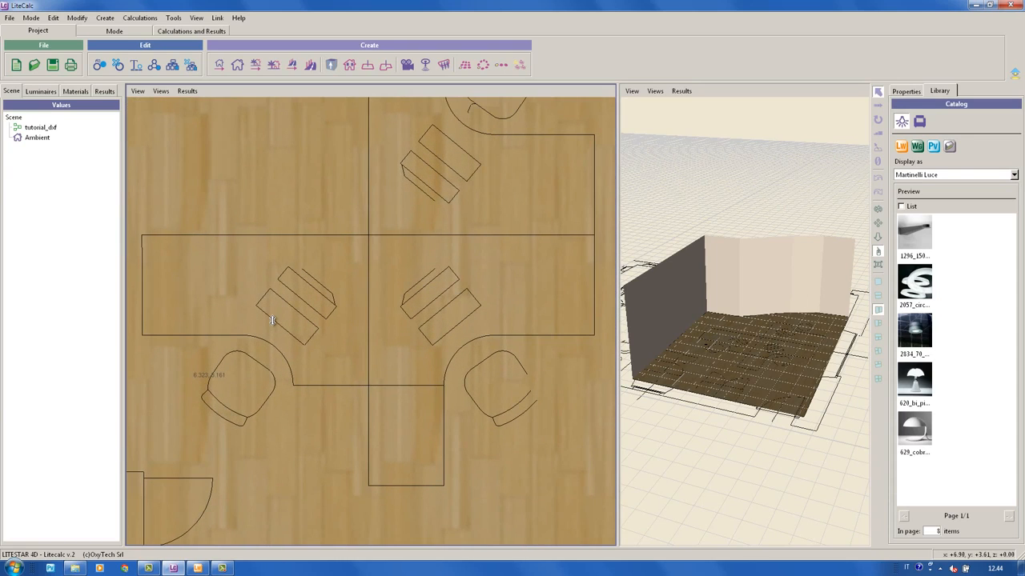
left_click(143, 340)
left_click(253, 336)
left_click(295, 385)
left_click(368, 388)
left_click(369, 485)
left_click(444, 486)
Continue the desk outline around the lower-right curved edge to the right desk's corner, and up its right side to the top-right corner
left_click(492, 334)
left_click(459, 342)
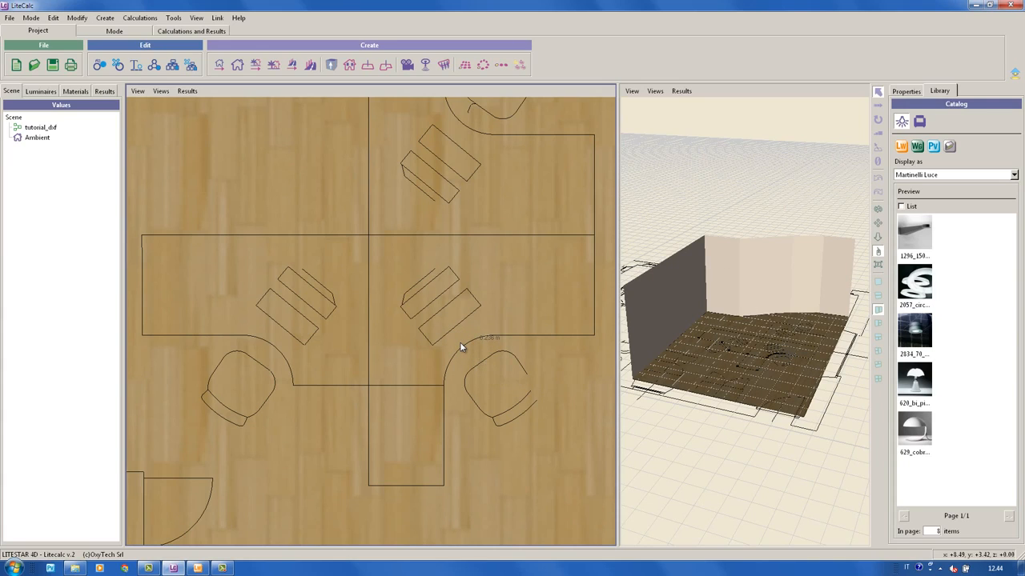
left_click(595, 335)
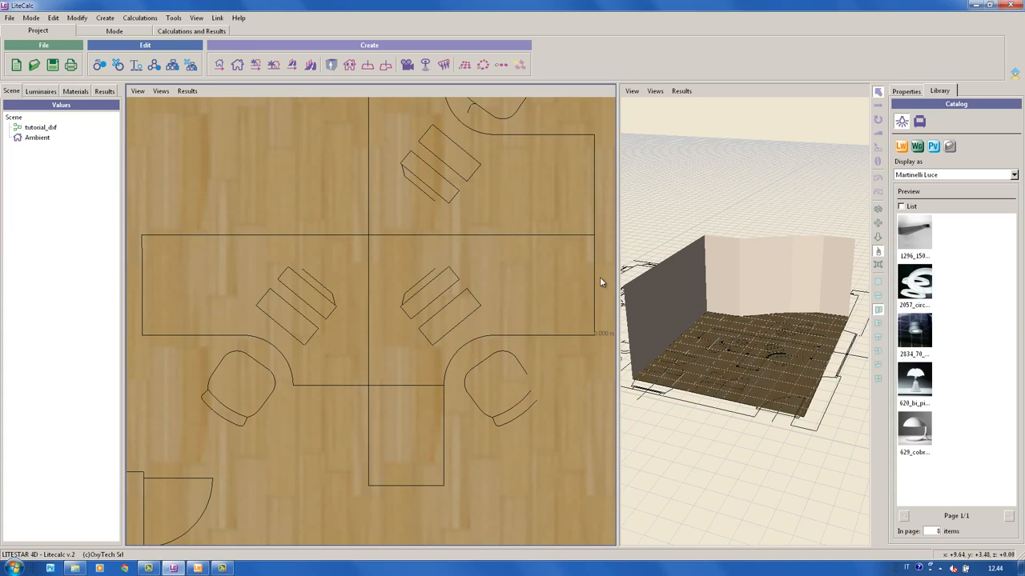
left_click(594, 135)
middle_click_drag(454, 193, 429, 297)
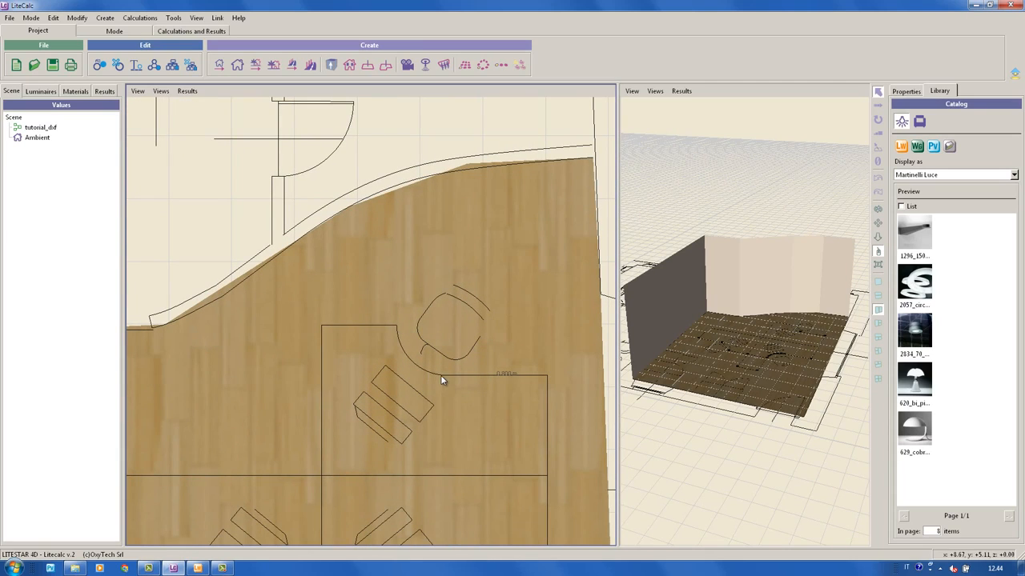
Trace the upper desk wing, the inner corner and the left desk's top edge, and close the outline at its starting corner
left_click(397, 327)
left_click(322, 326)
mouse_move(359, 399)
middle_mouse_down()
mouse_move(401, 334)
mouse_move(393, 320)
middle_mouse_up()
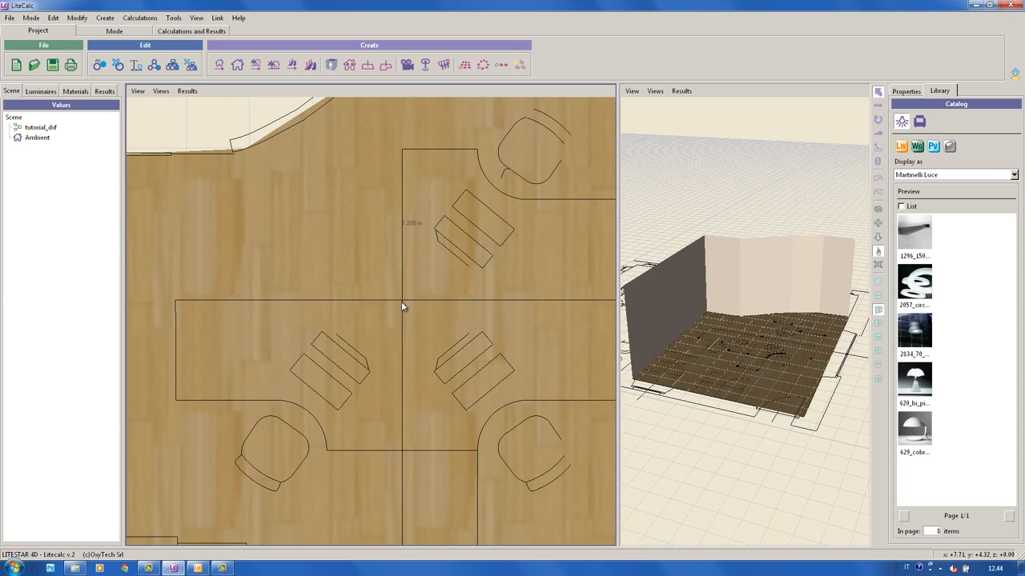
left_click(401, 301)
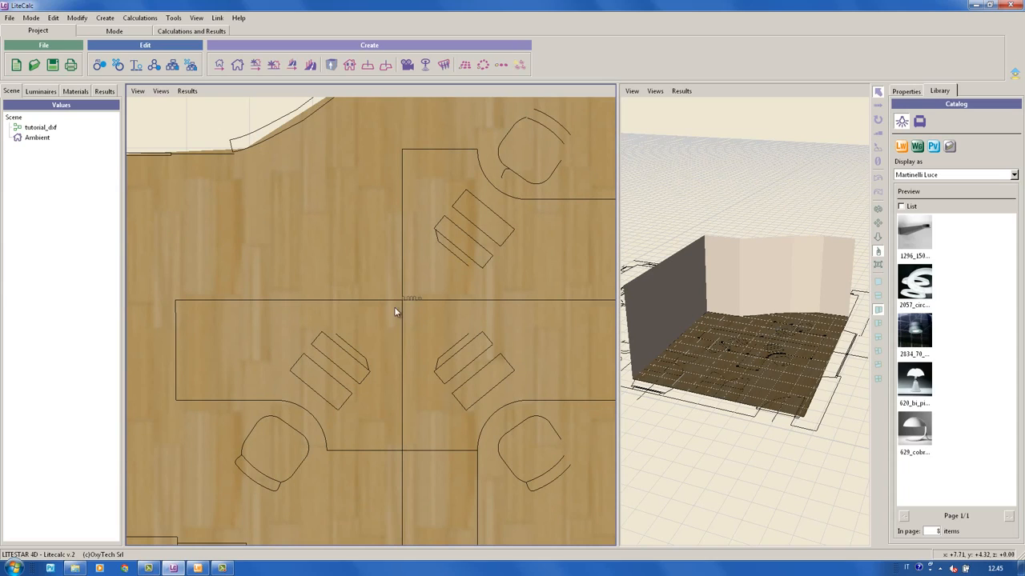
left_click(177, 302)
left_click(180, 407)
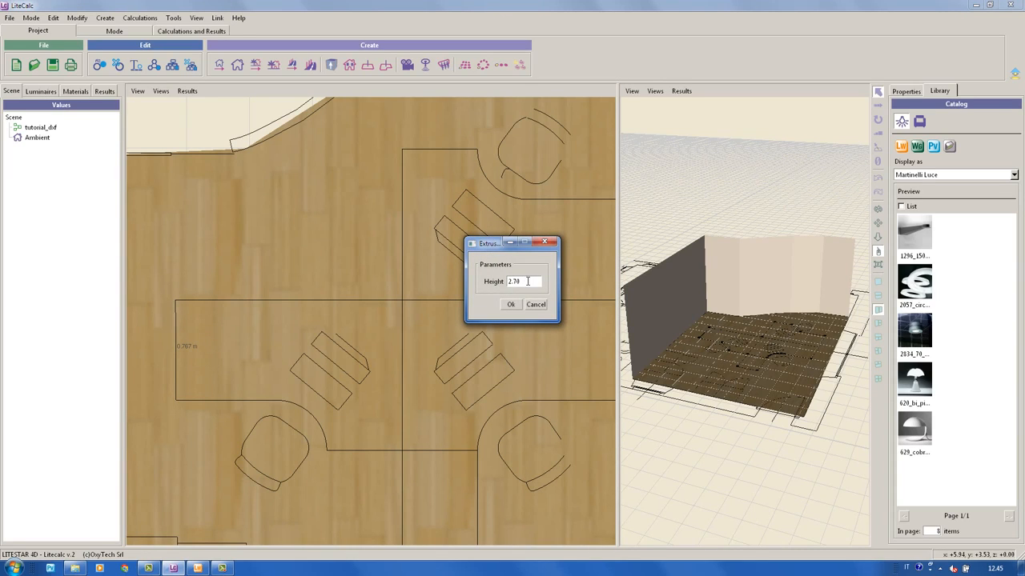
Extrude the closed desk outline to a height of 0.05 m
left_click_drag(527, 281, 486, 284)
type("0.05")
left_click(511, 305)
middle_click_drag(496, 312, 459, 300)
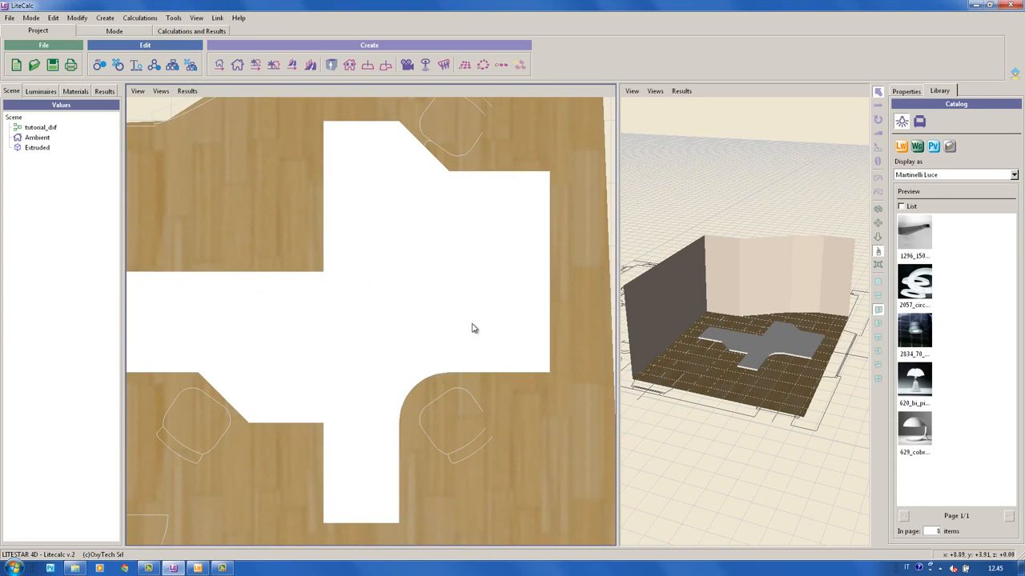
Raise the extruded desktop to a z position of 0.8 m
left_click(394, 330)
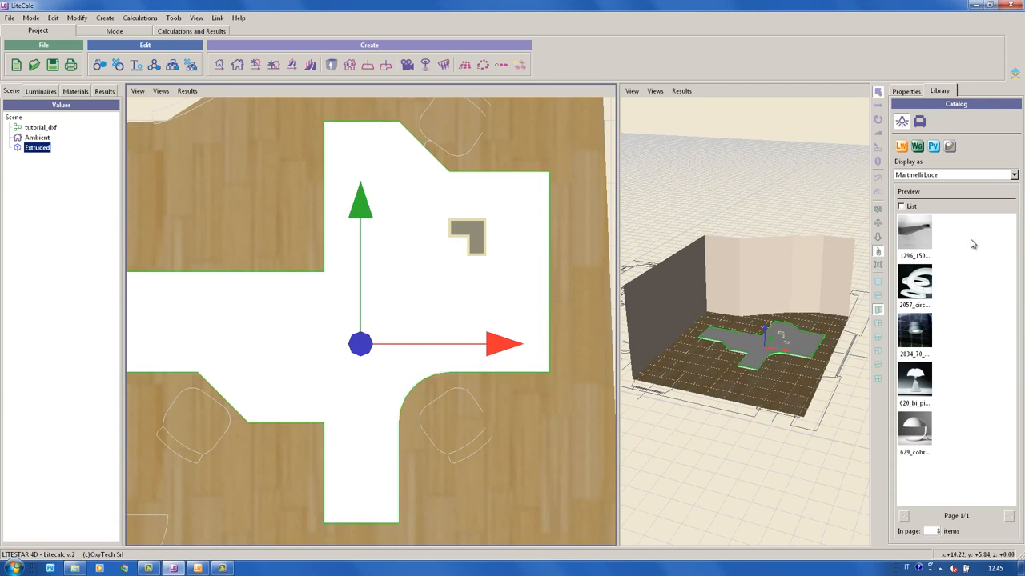
left_click(907, 91)
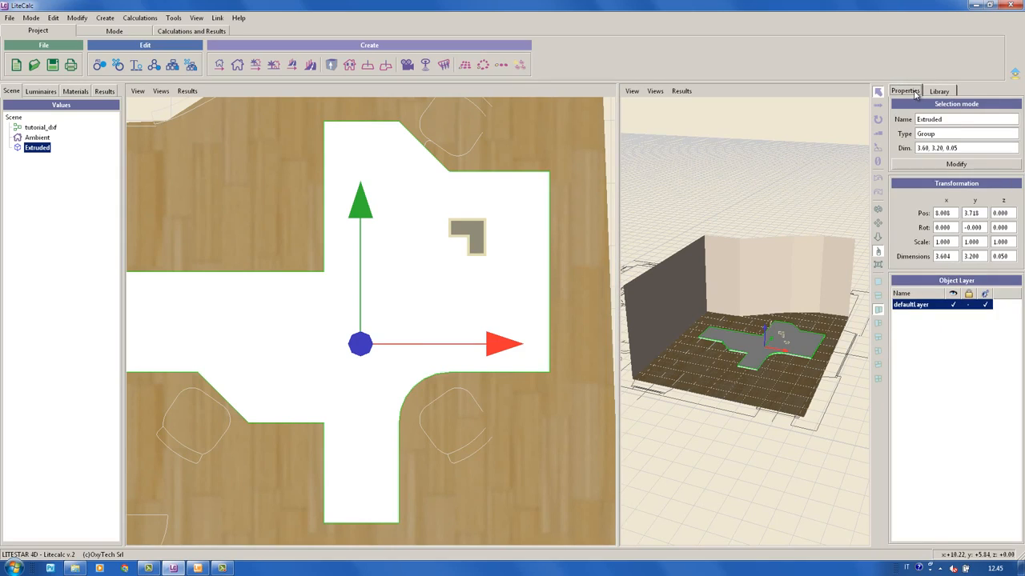
double_click(1011, 213)
type("0.8")
key("Return")
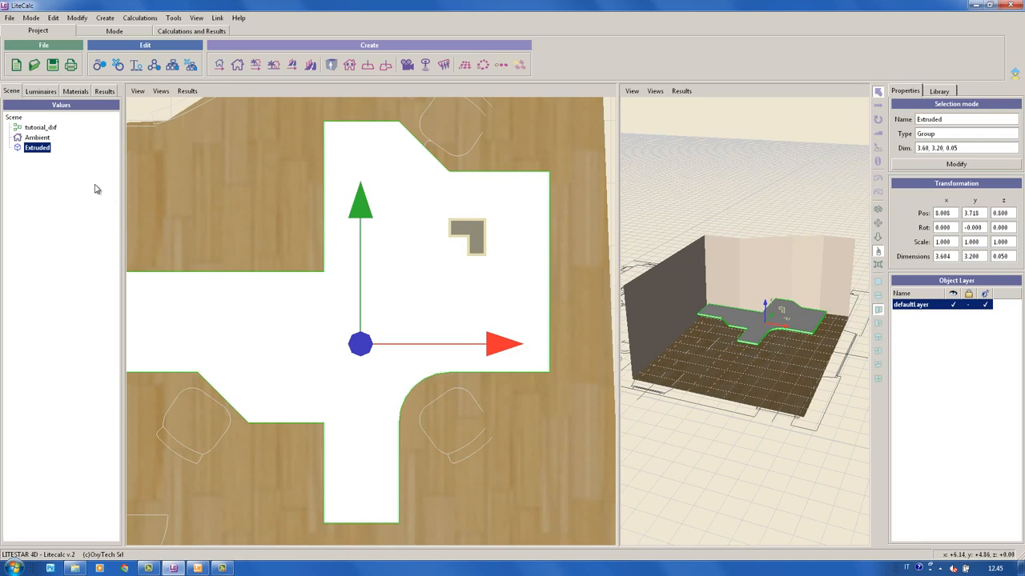
Create a new Generic material named Glass for Surface_21 of the extruded desktop
right_click(43, 152)
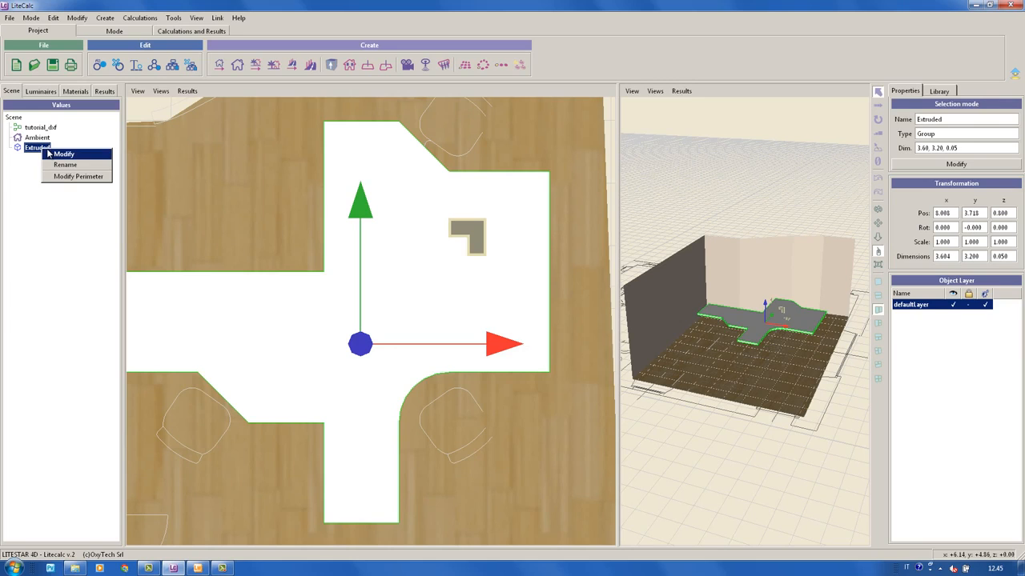
left_click(50, 153)
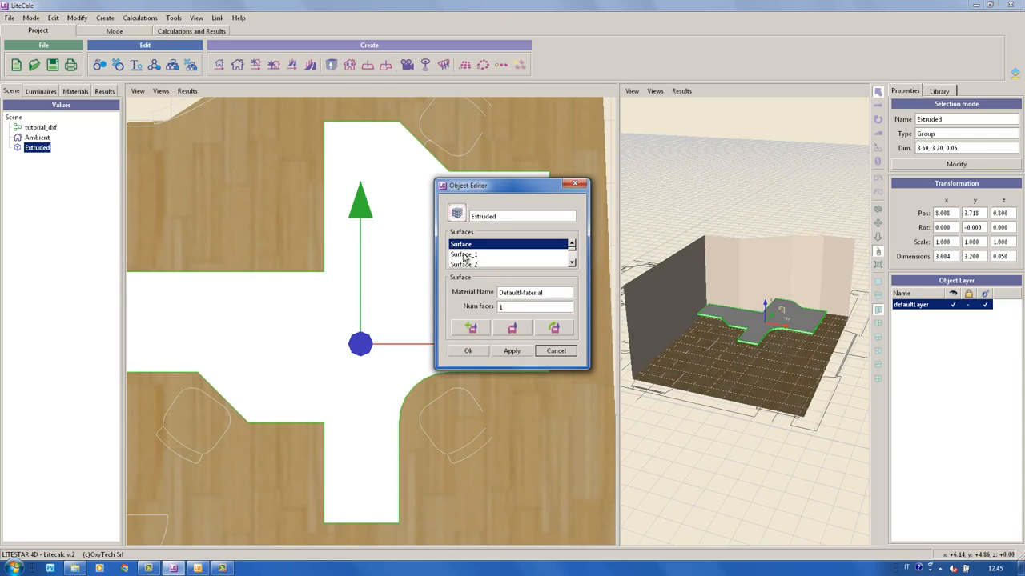
left_click(532, 255)
scroll(503, 257, "down", 6)
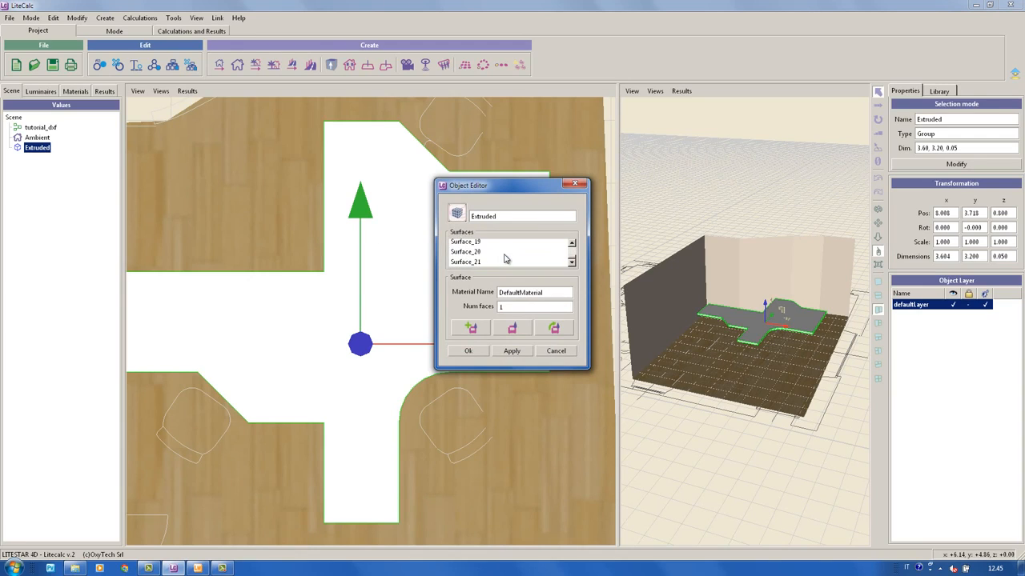
left_click(471, 255)
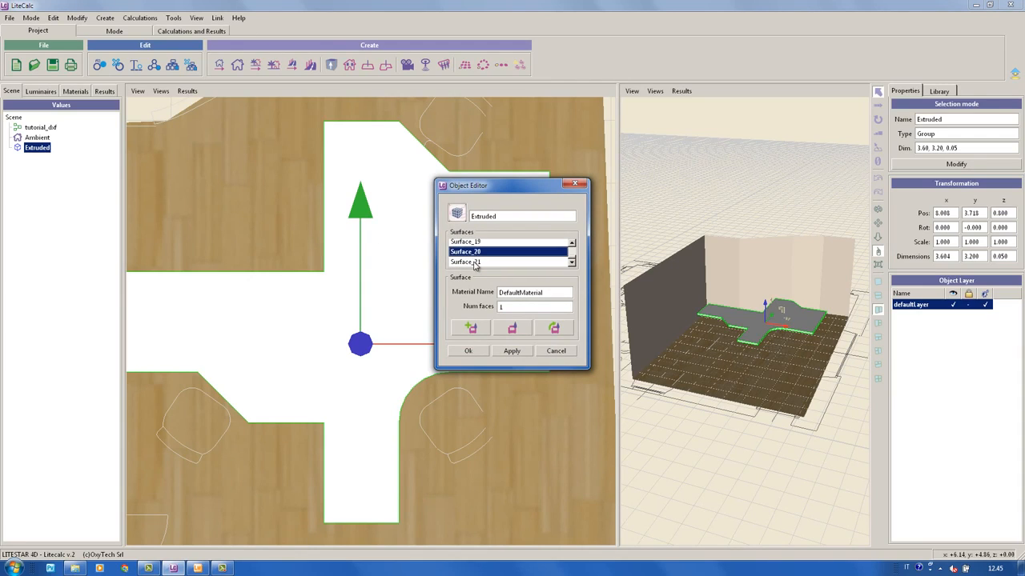
left_click(474, 264)
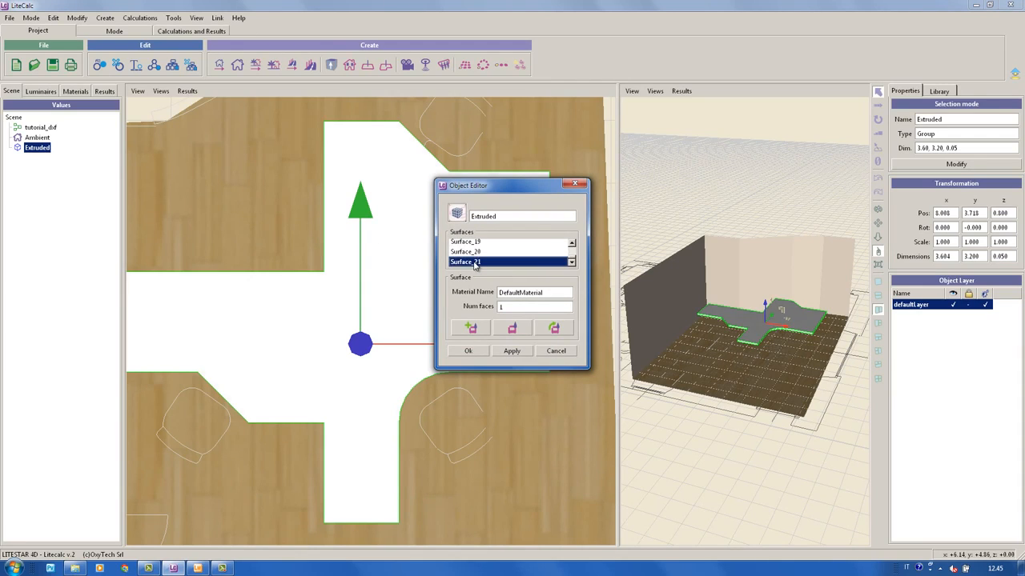
left_click(467, 330)
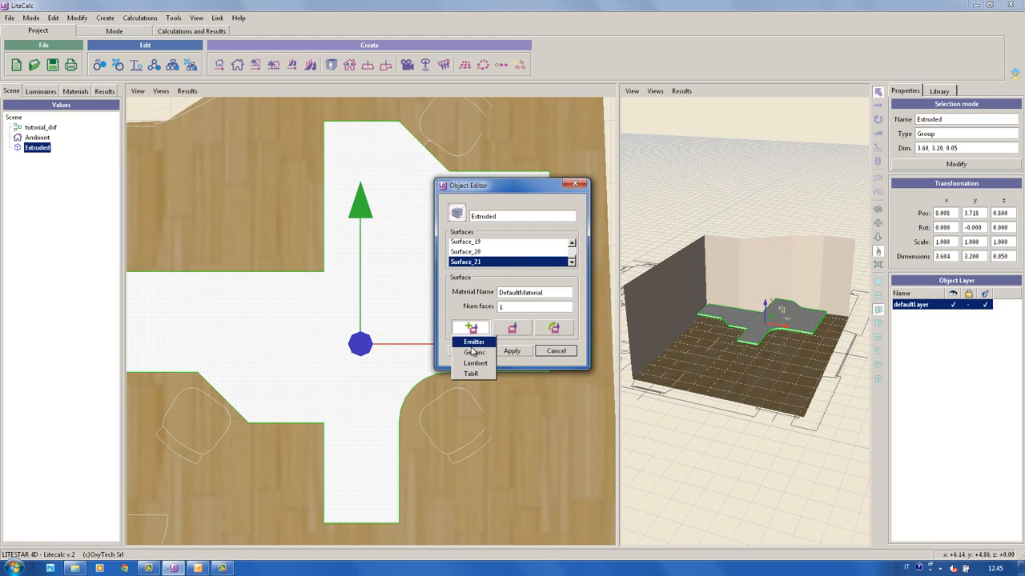
left_click(474, 353)
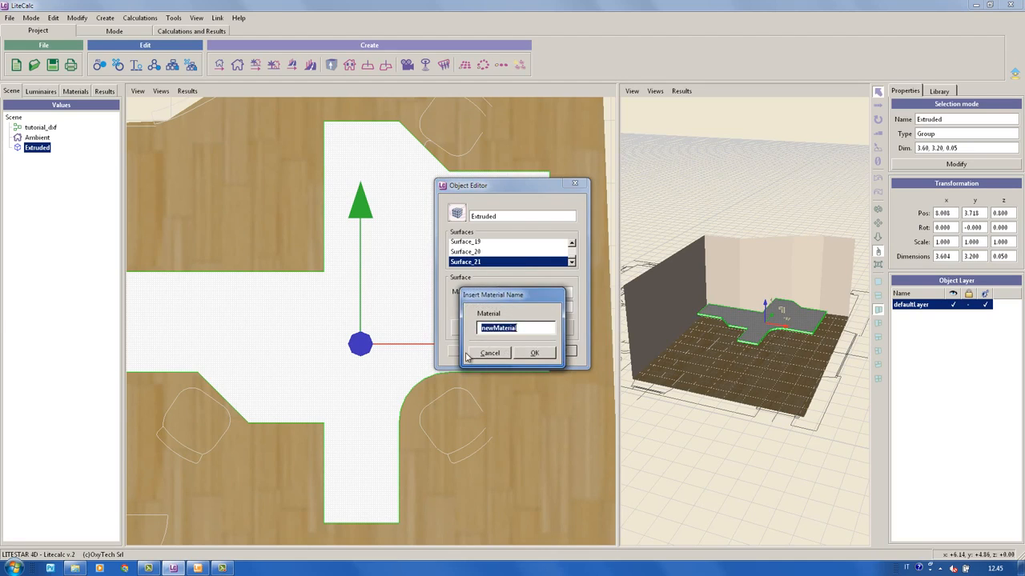
type("Glass")
left_click(535, 353)
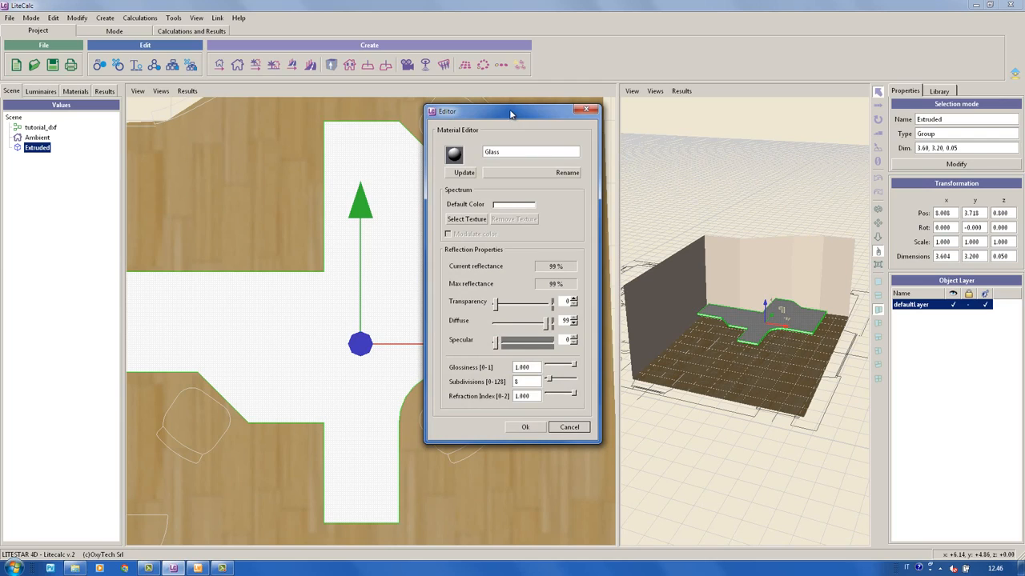
Set the Glass material's default color to DarkSlateGray4 from the named color list
left_click_drag(510, 114, 394, 126)
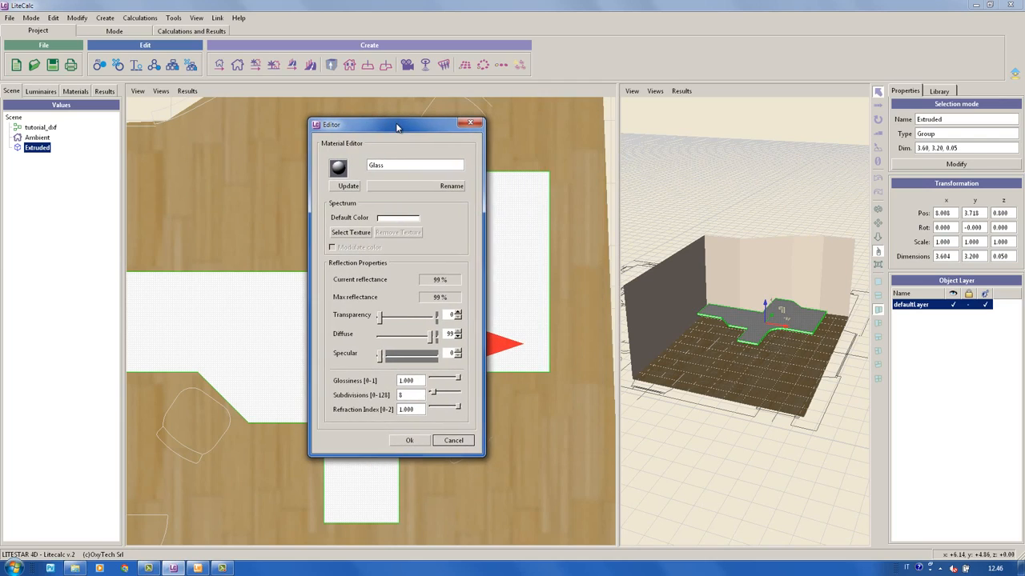
left_click(388, 220)
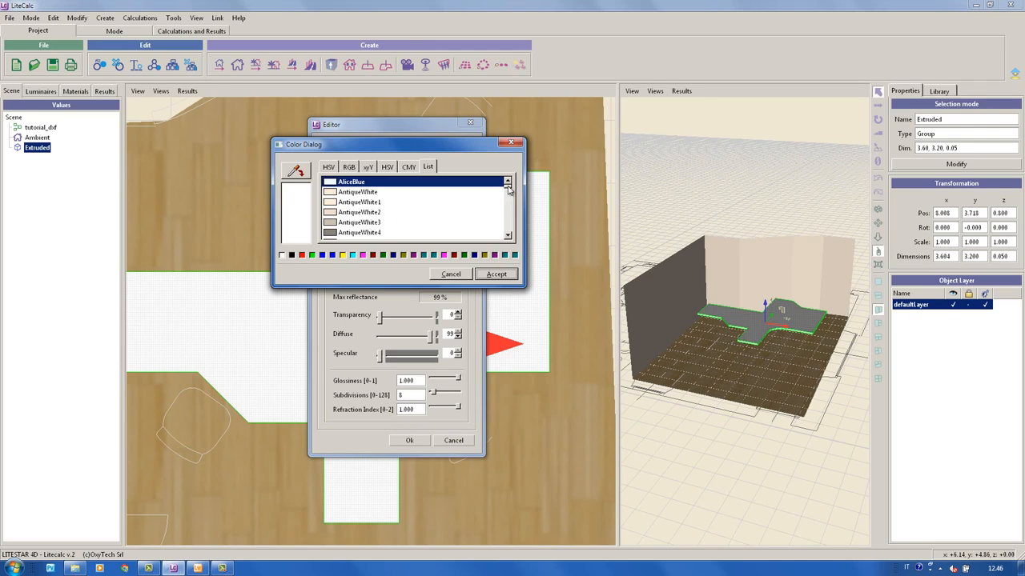
left_click_drag(507, 188, 511, 198)
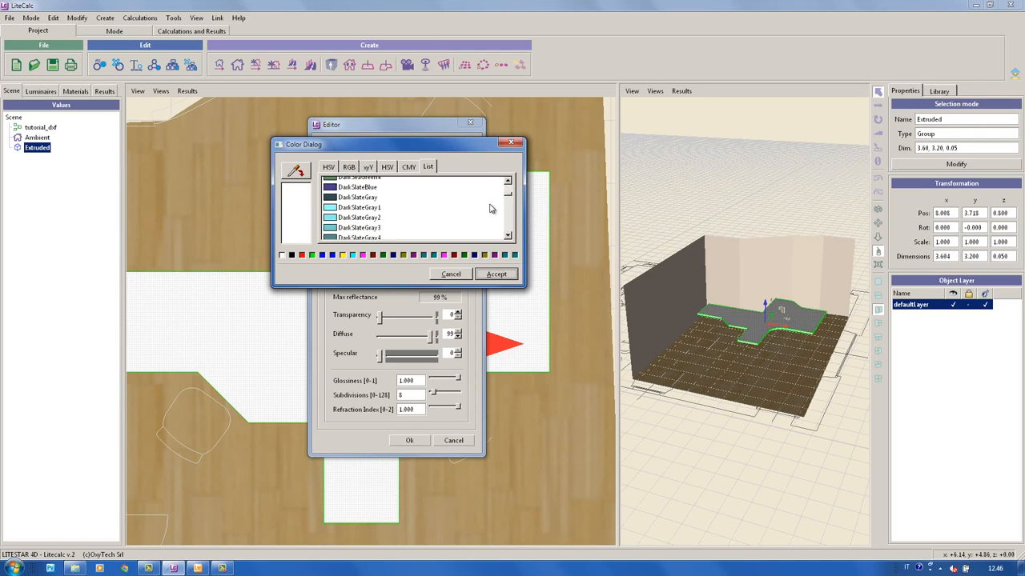
left_click(348, 231)
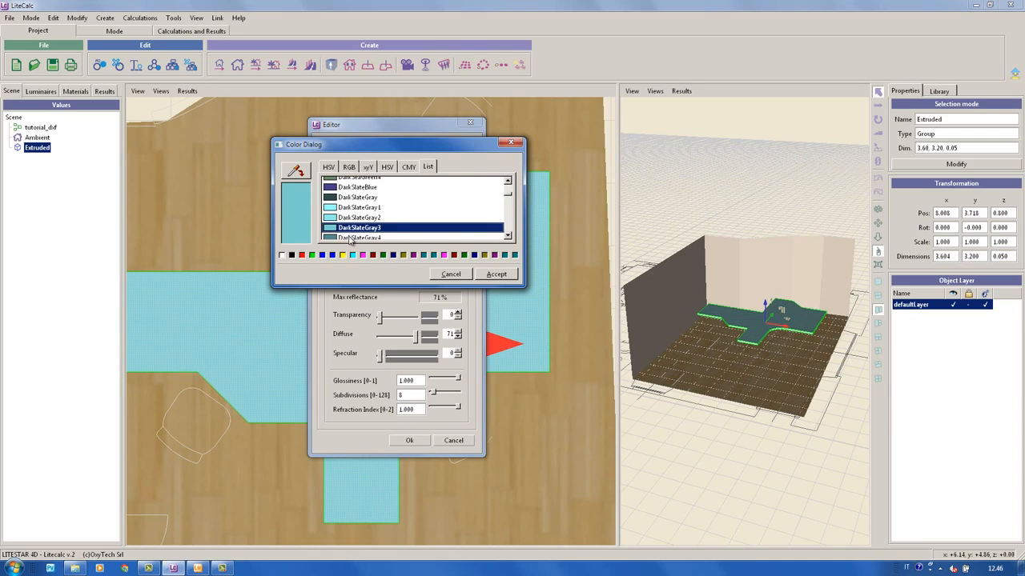
left_click(350, 237)
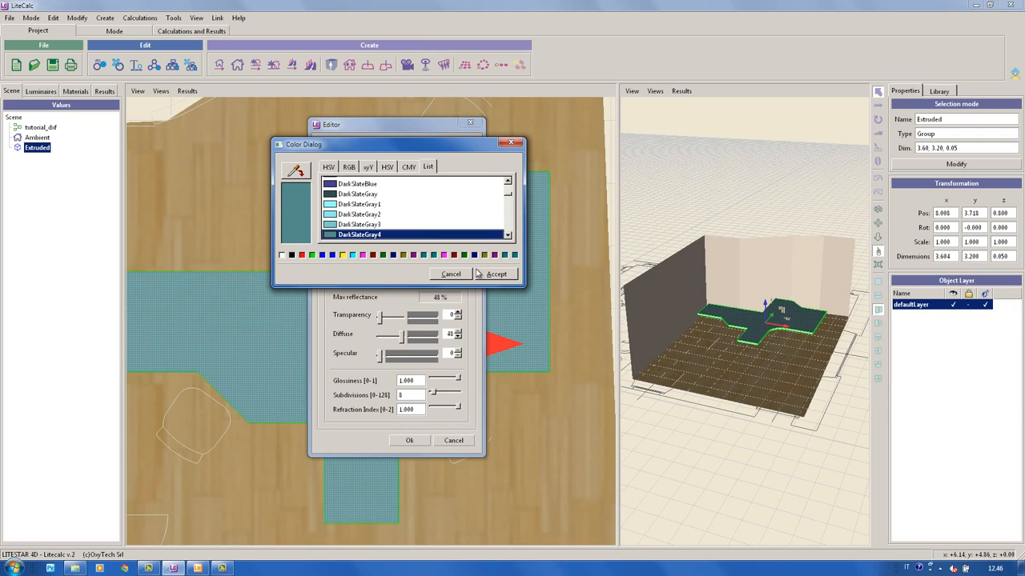
left_click(499, 276)
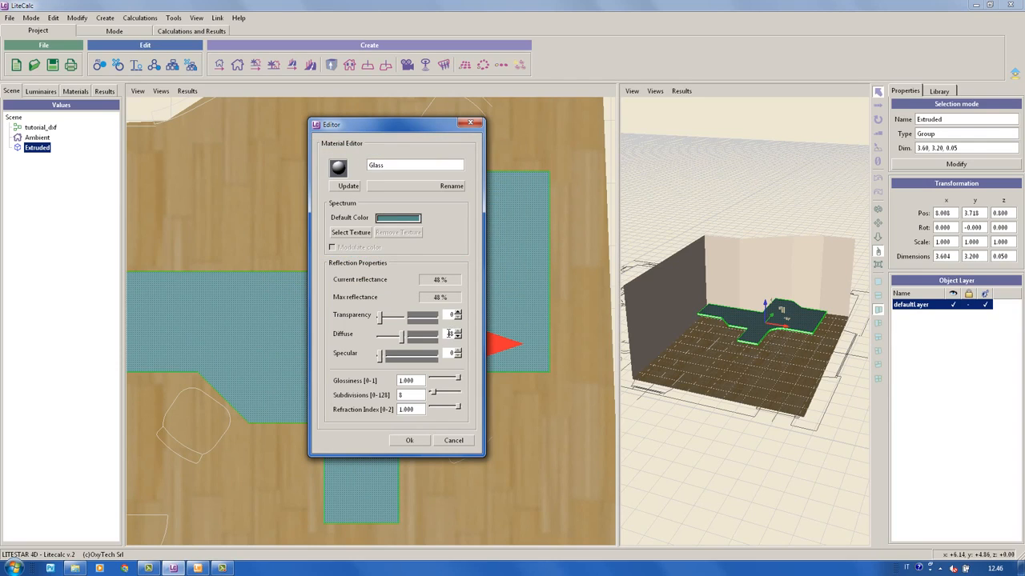
Set the Glass material's transparency to 40, diffuse to 3 and specular to 3, and accept the material and object changes
double_click(445, 314)
type("40")
key("Return")
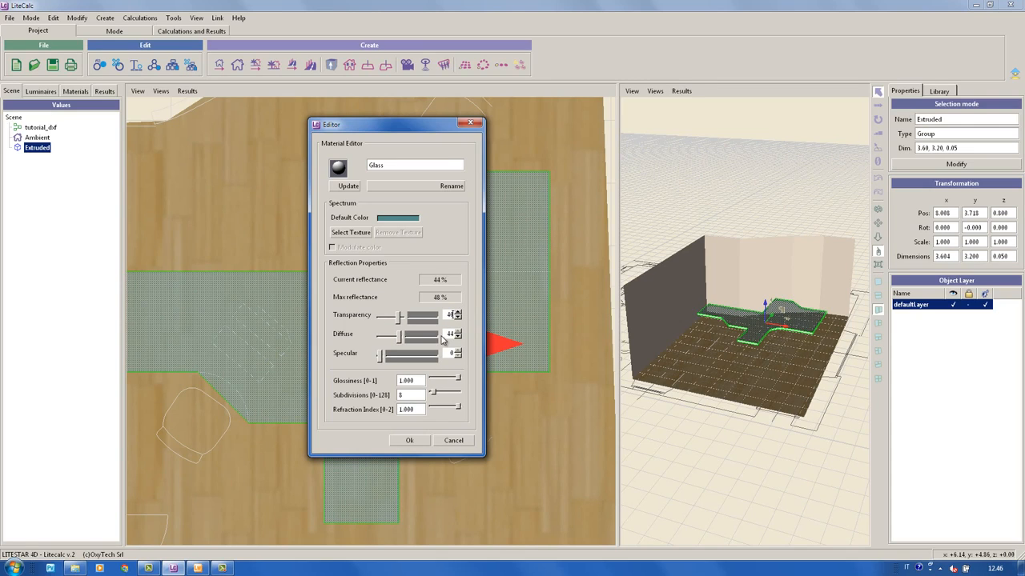
double_click(446, 334)
type("3")
key("Return")
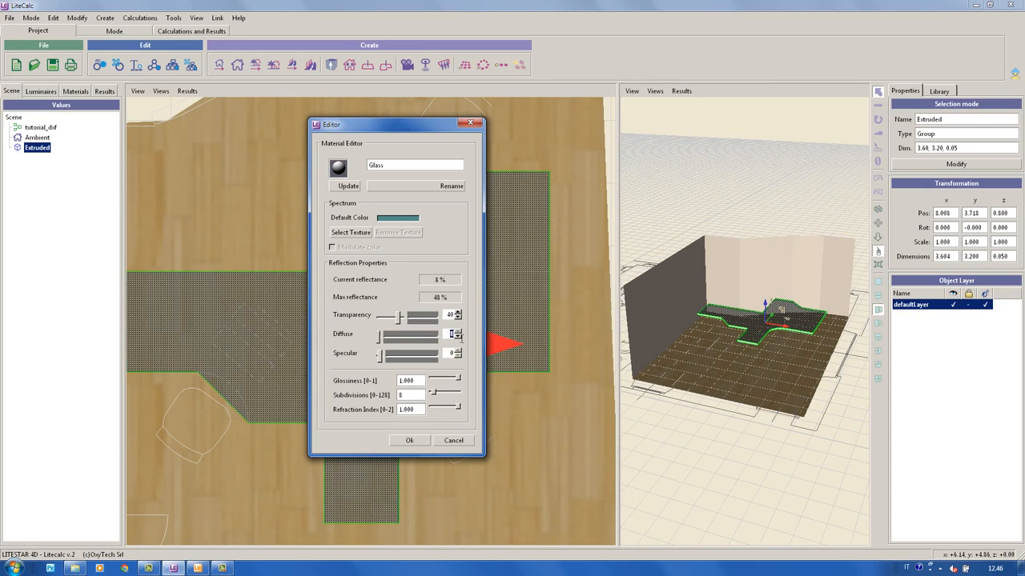
double_click(451, 354)
type("3")
key("Return")
left_click(411, 441)
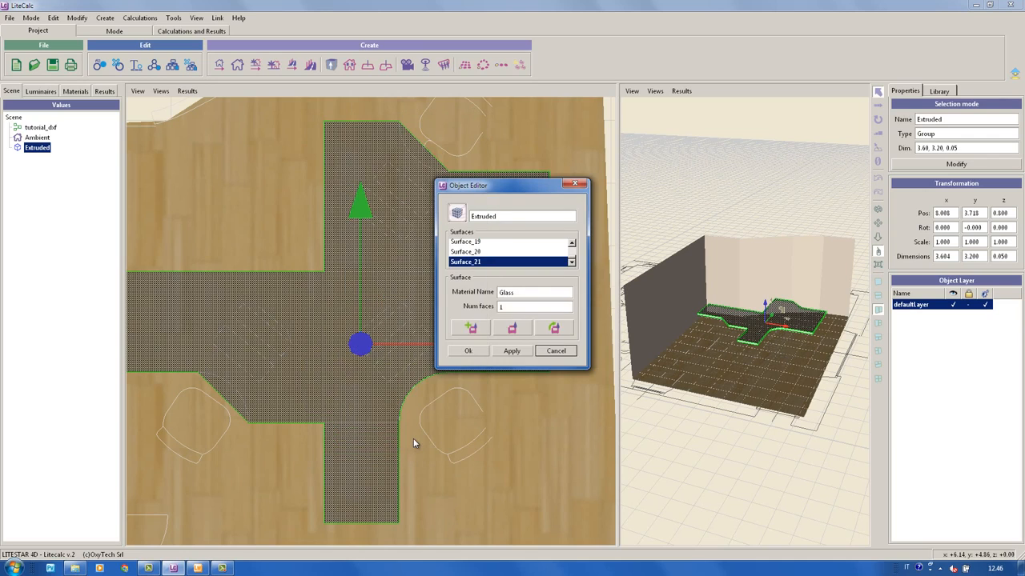
left_click(472, 353)
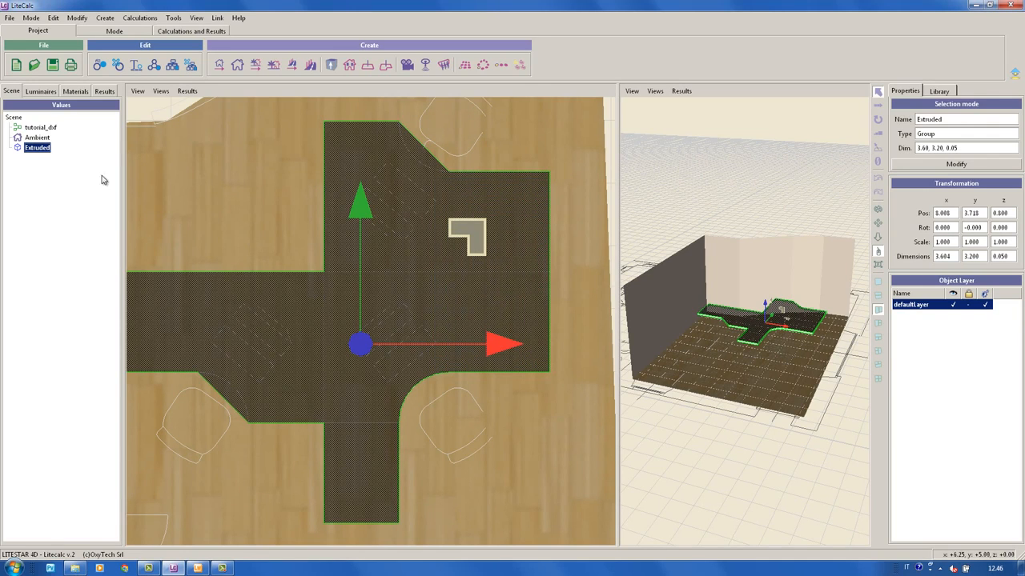
Assign the existing Glass material to Surface_20 of the extruded desktop and accept the object changes
right_click(36, 148)
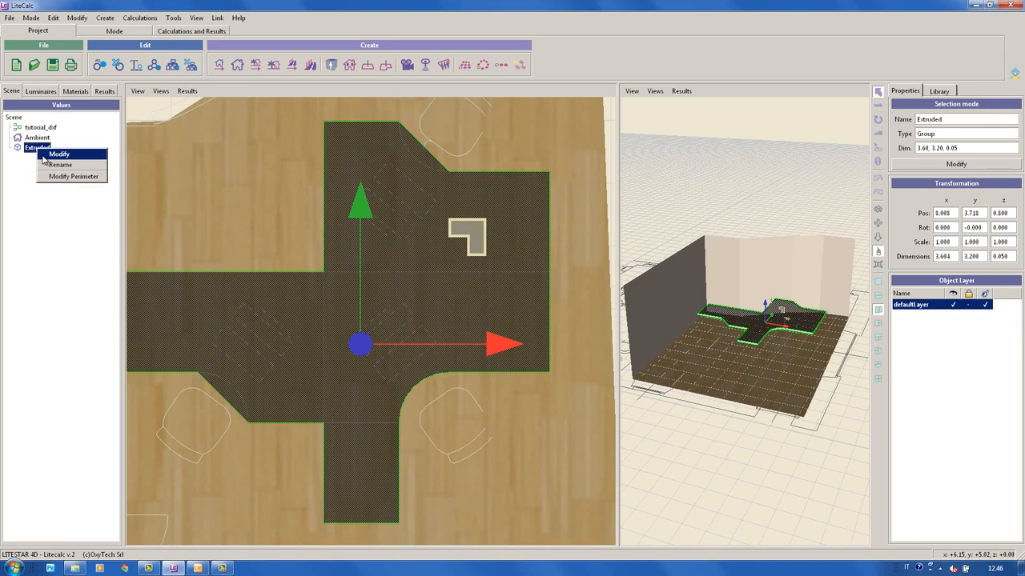
left_click(48, 154)
left_click(572, 264)
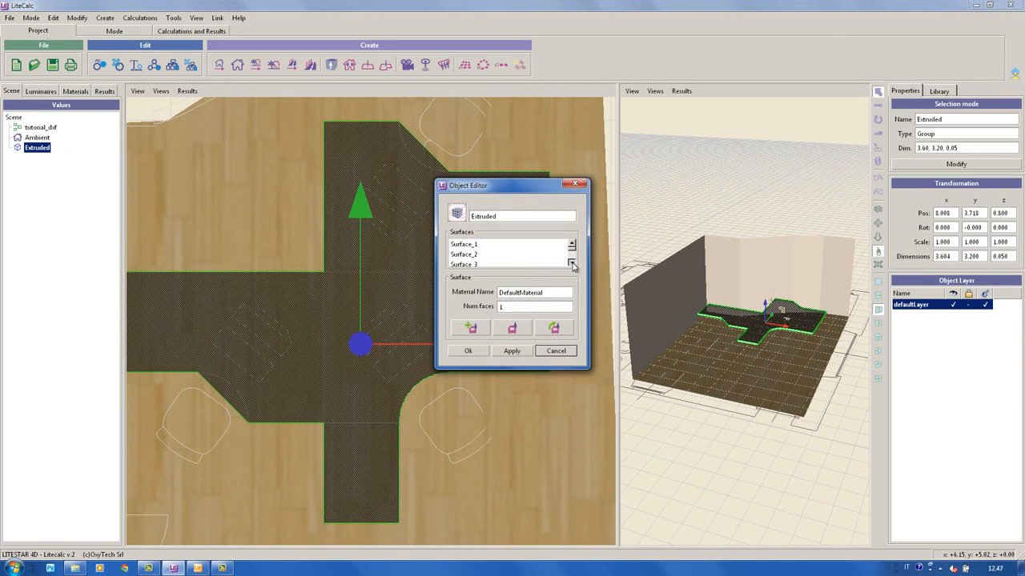
left_click(571, 263)
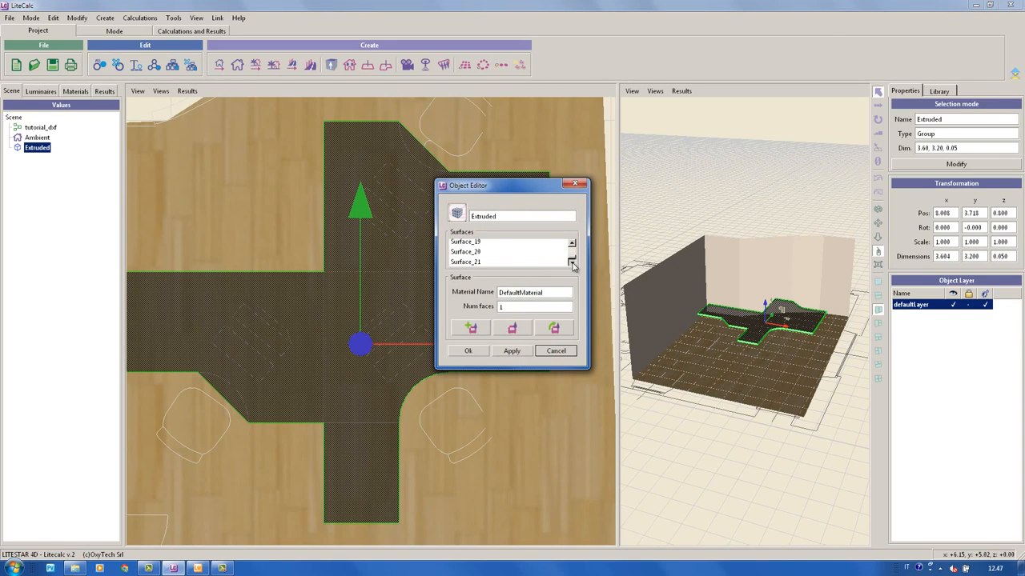
left_click(572, 263)
left_click(470, 251)
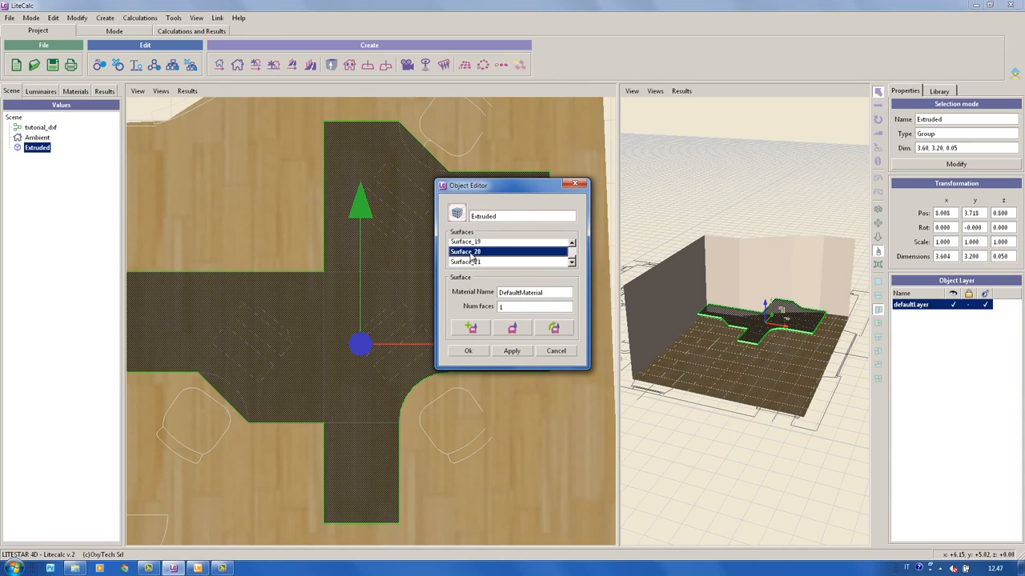
left_click(519, 327)
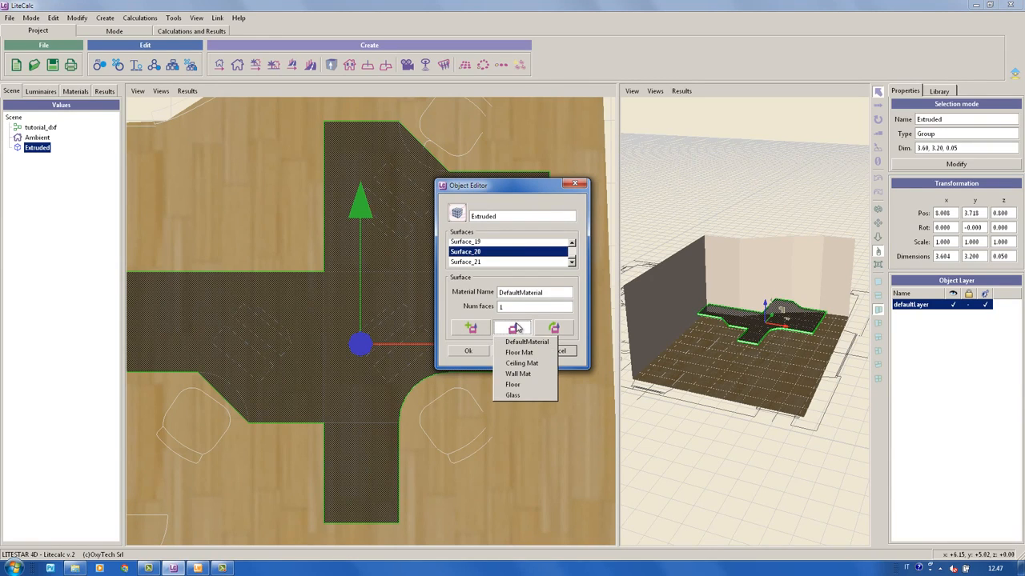
left_click(522, 394)
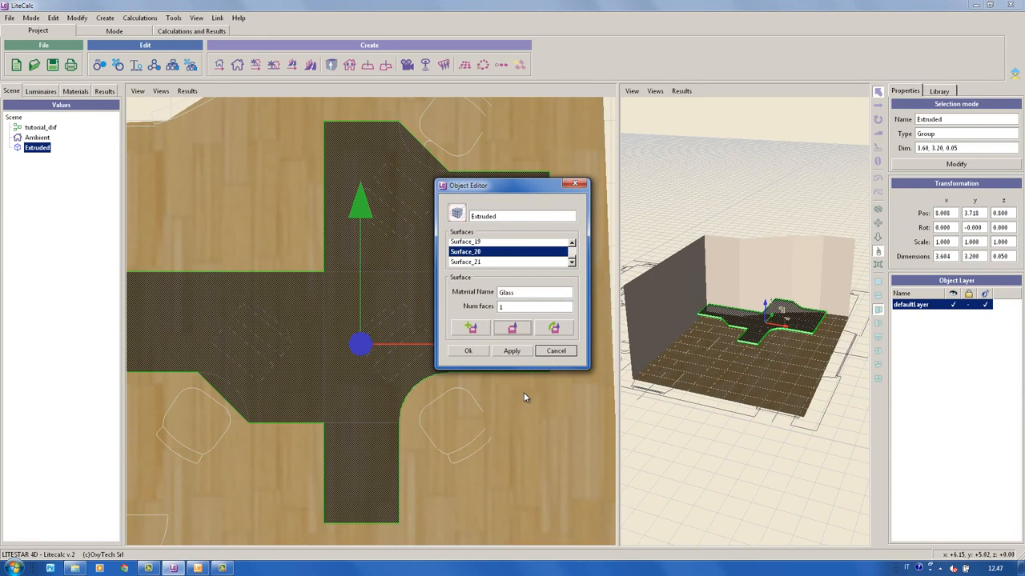
left_click(469, 352)
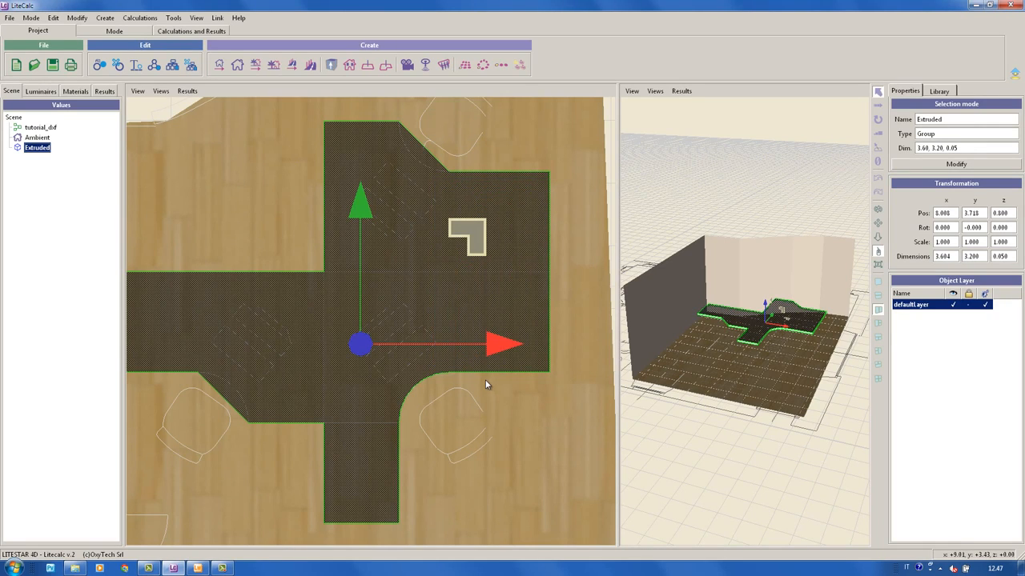
Show the Chairs category in the furniture library catalog
middle_click_drag(451, 329, 453, 315)
scroll(493, 367, "down", 2)
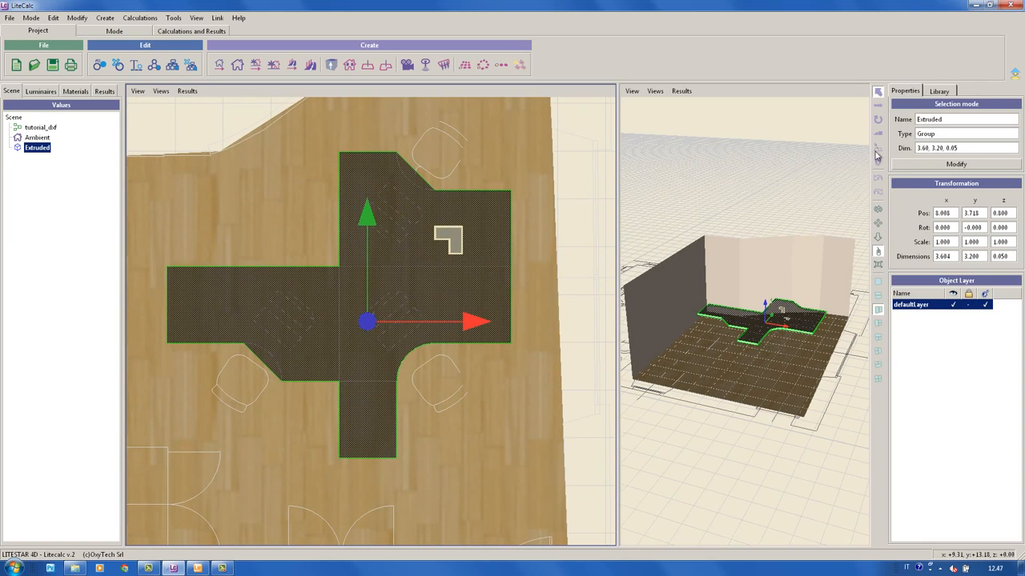
left_click(940, 91)
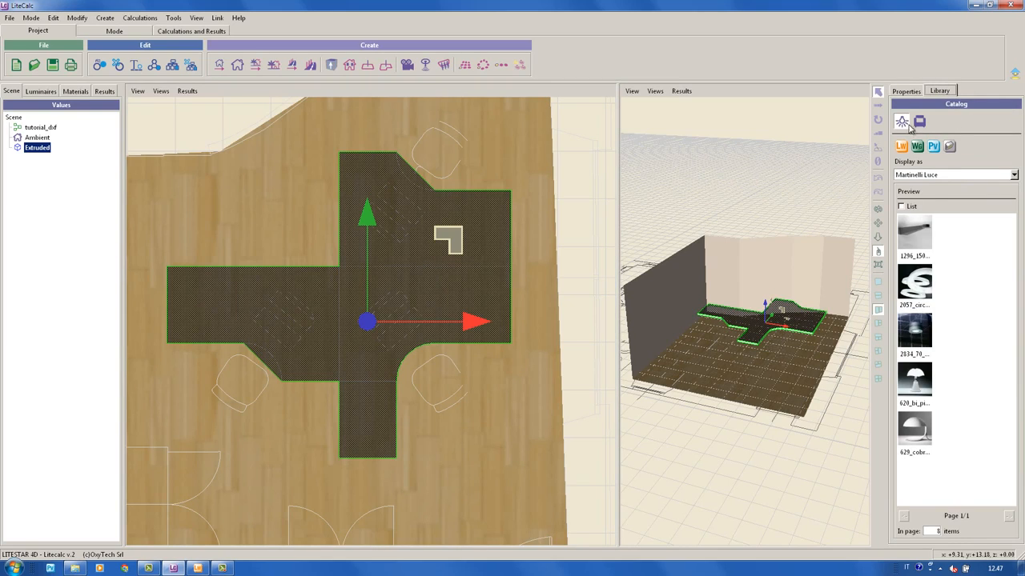
left_click(920, 122)
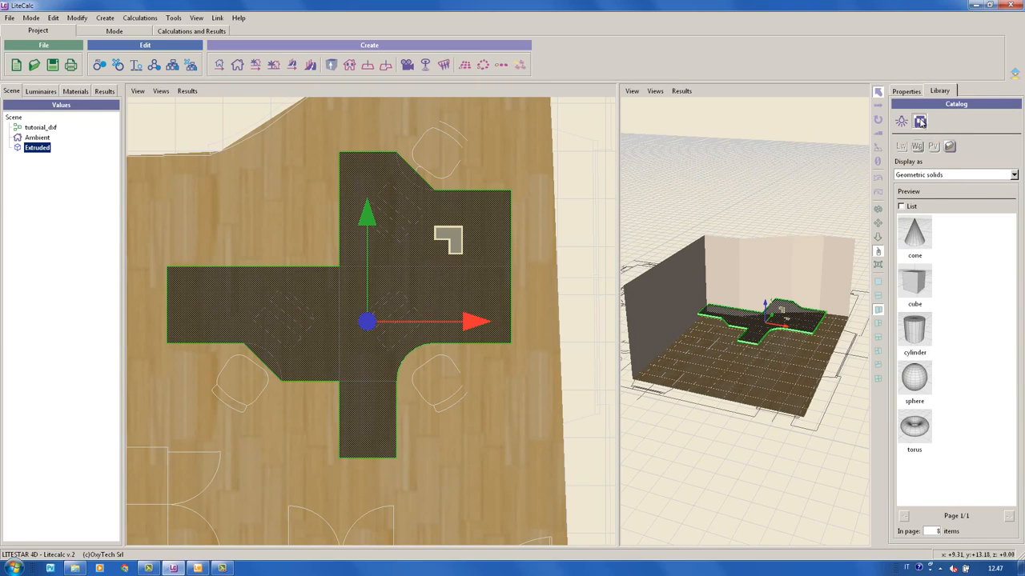
left_click(954, 175)
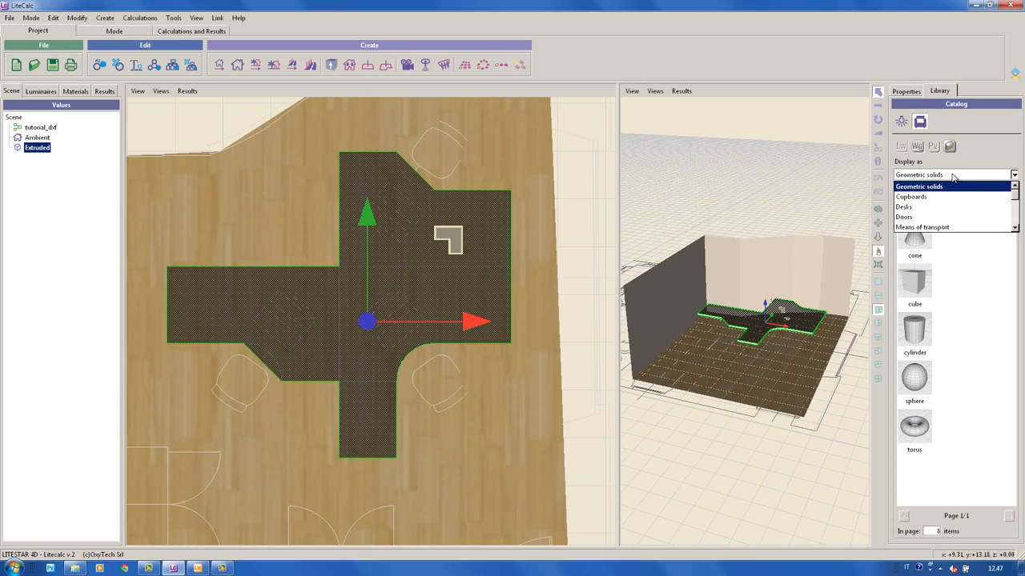
scroll(963, 215, "down", 1)
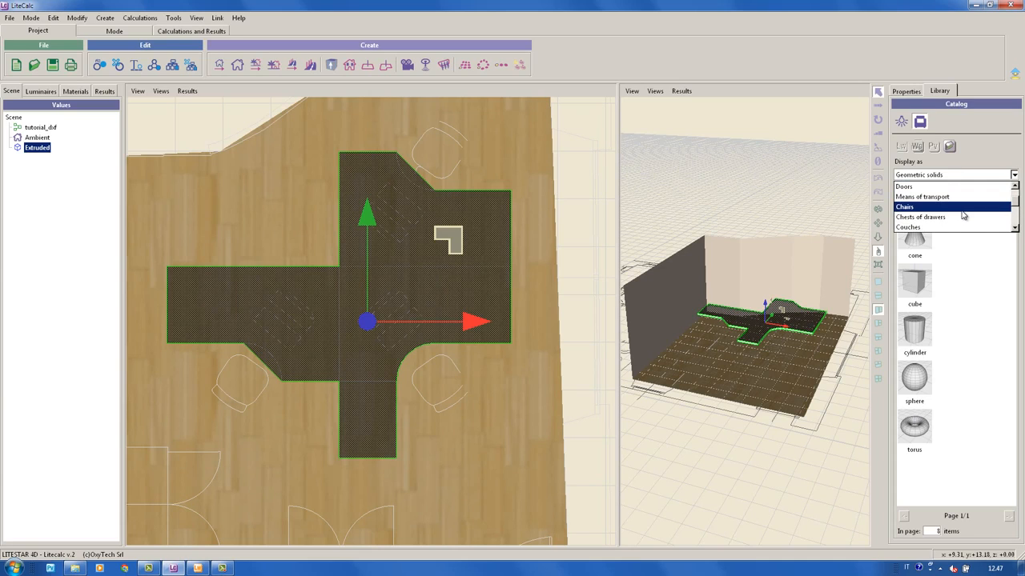
left_click(962, 210)
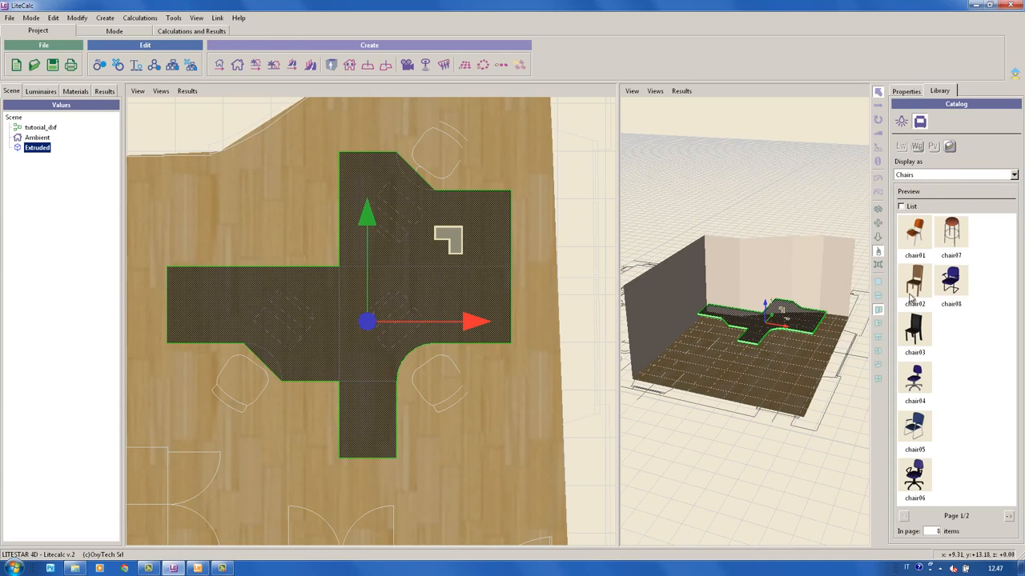
Insert chair05 in the plan view and move it to the upper-right seat beside the desktop
left_click(914, 436)
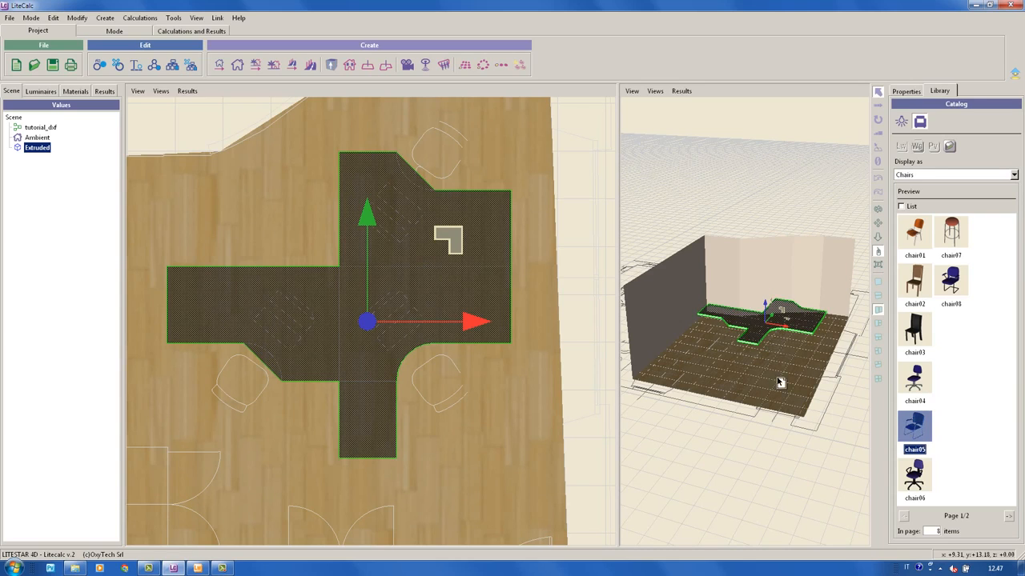
left_click(437, 172)
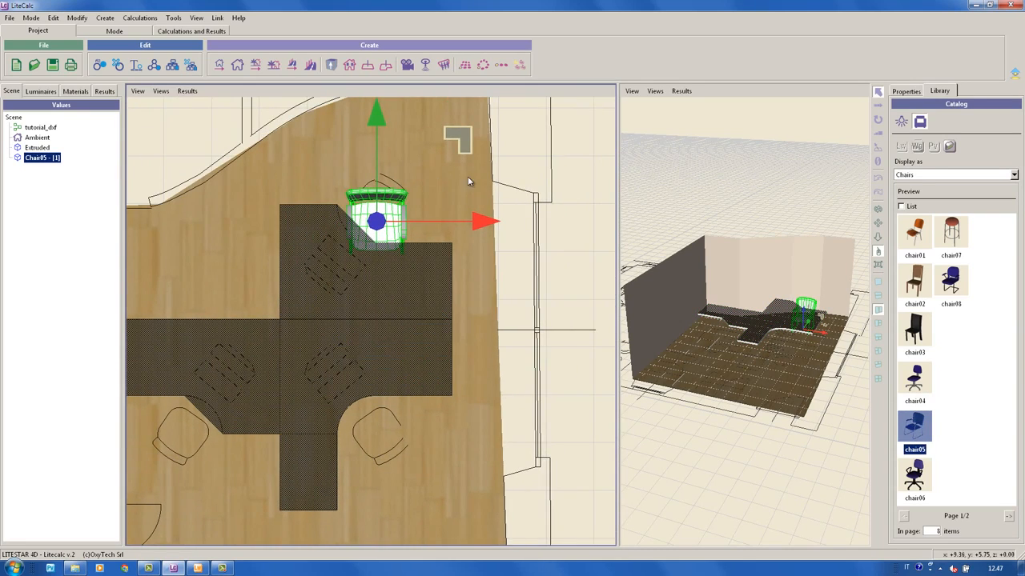
left_click_drag(463, 150, 478, 118)
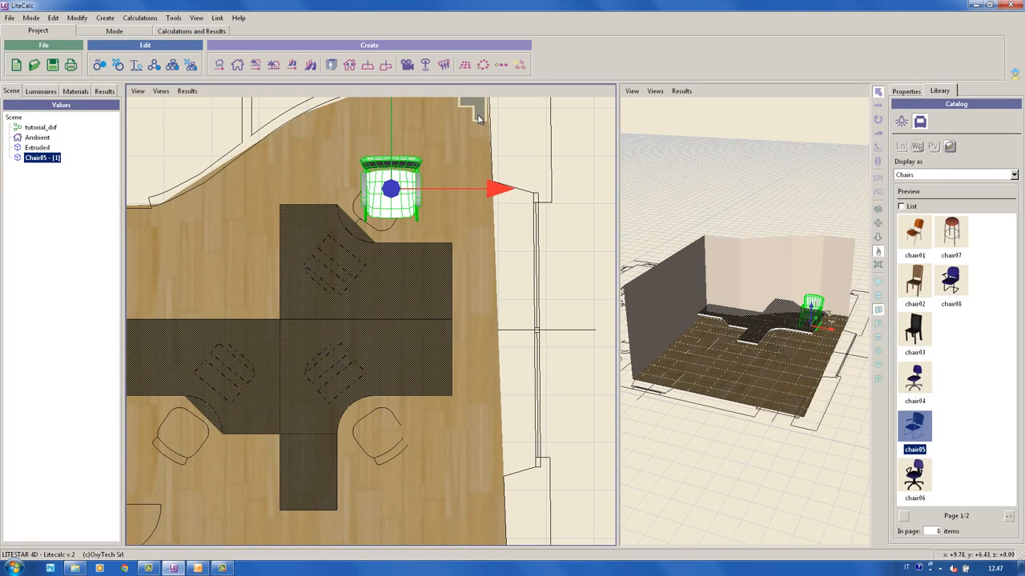
Duplicate the chair twice, moving one copy to the lower-right desk seat and the other to the lower-left seat
left_click(98, 66)
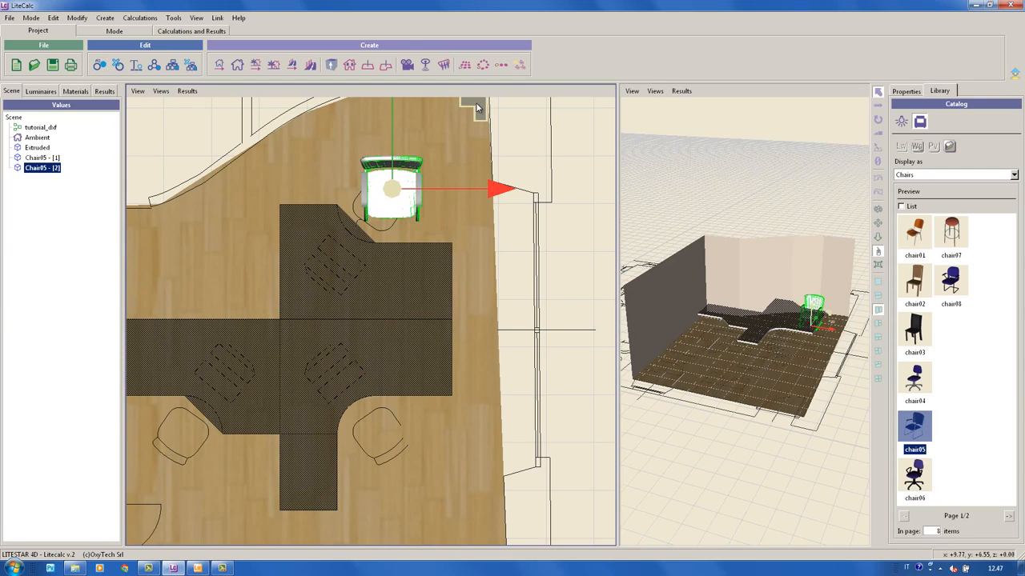
left_click_drag(476, 107, 477, 130)
left_click_drag(472, 318, 475, 368)
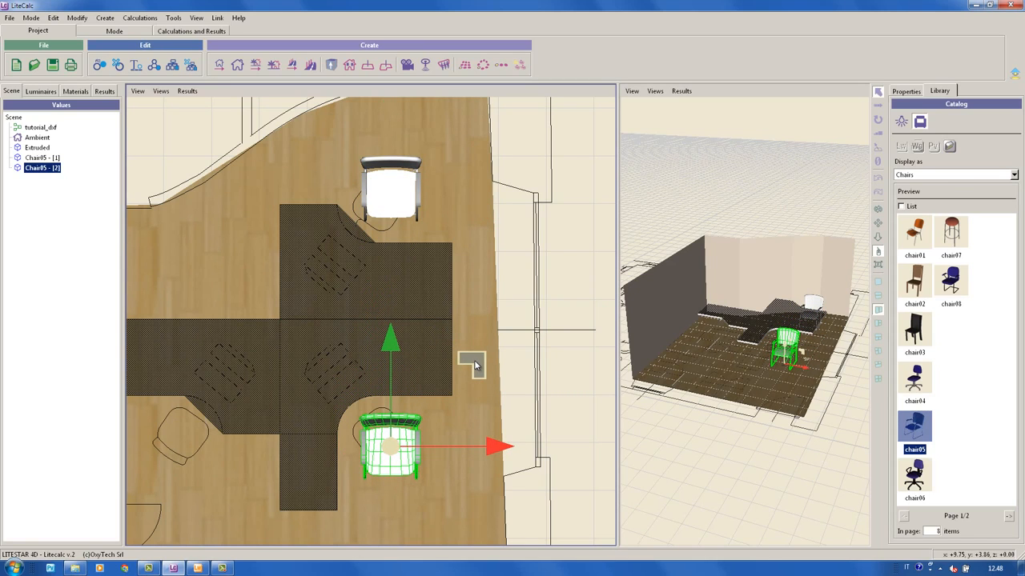
middle_click_drag(384, 330, 389, 299)
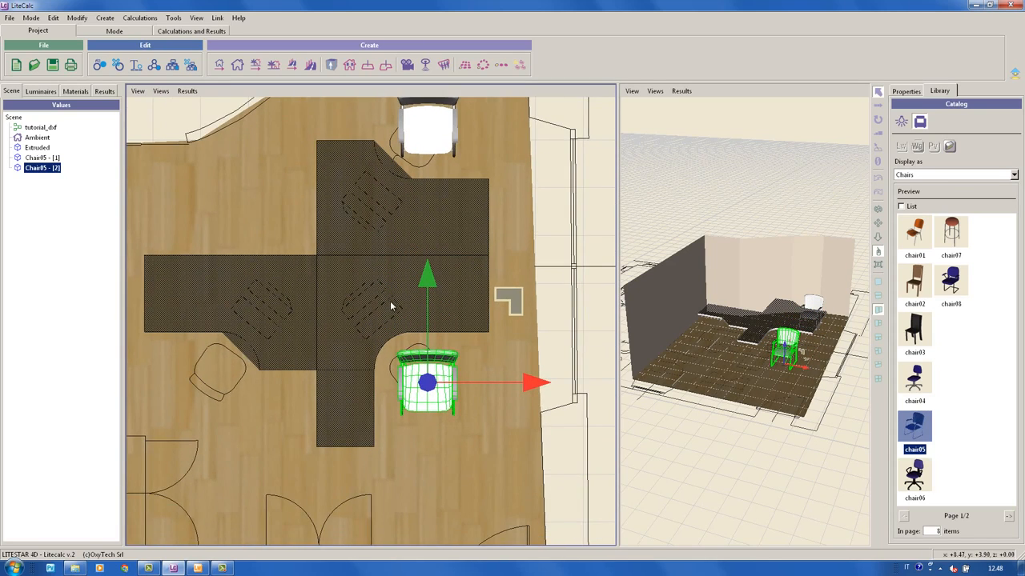
left_click(98, 65)
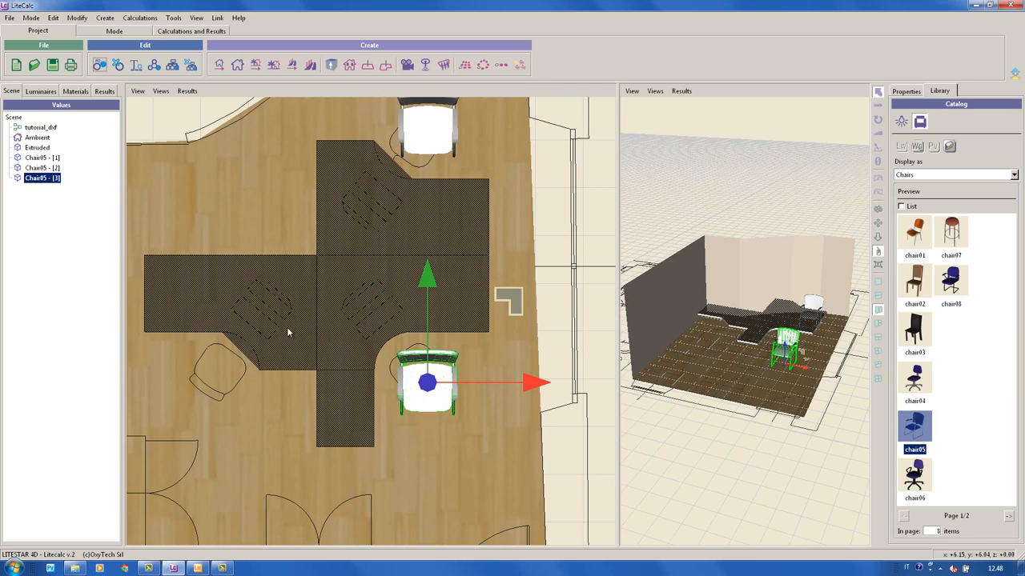
left_click_drag(530, 387, 312, 378)
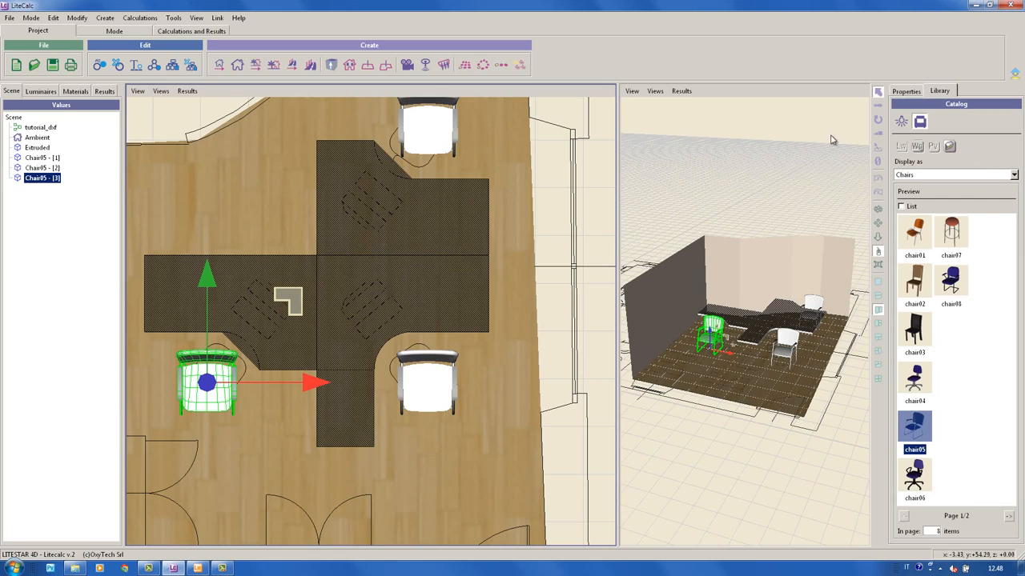
Rotate the lower-left and lower-right chairs about the vertical axis so each faces its desk corner, matching the plan symbols
left_click(878, 120)
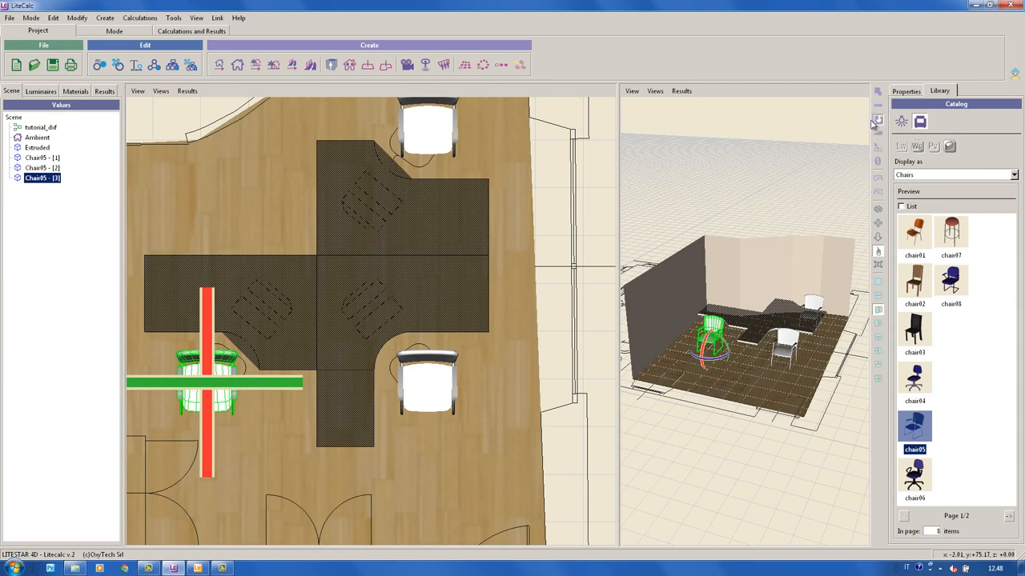
right_click_drag(756, 468, 759, 410)
middle_click_drag(762, 409, 738, 422)
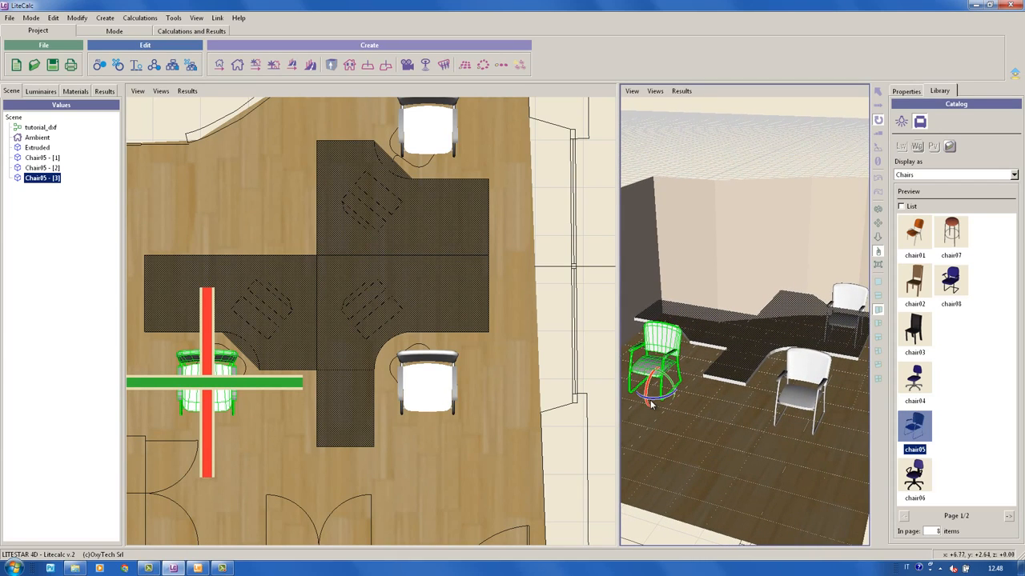
left_click_drag(652, 402, 704, 368)
left_click(792, 402)
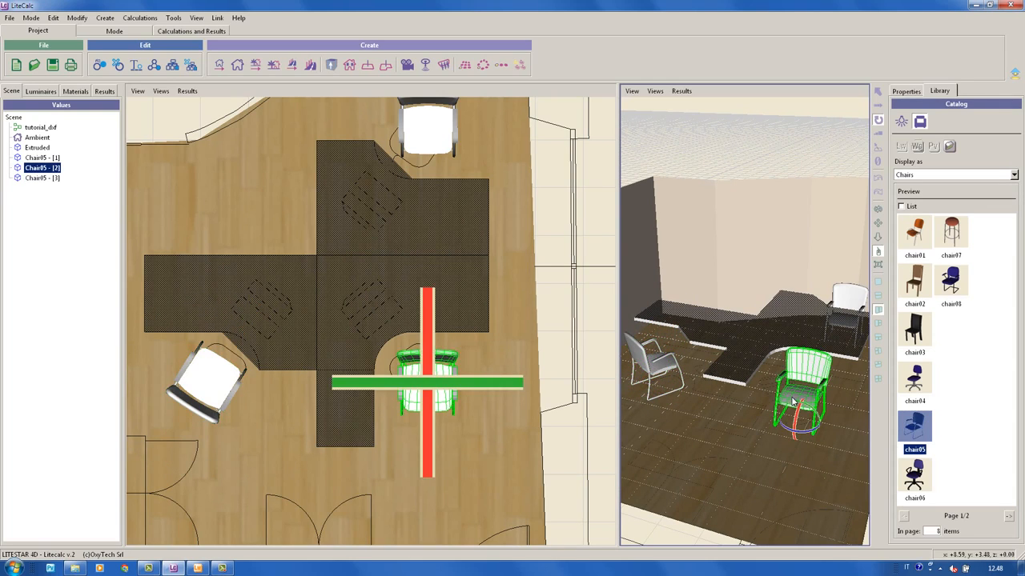
left_click_drag(811, 433, 690, 391)
Rotate the upper-right chair about the vertical axis to face its desk corner, and return to selection mode
middle_click_drag(766, 358, 725, 382)
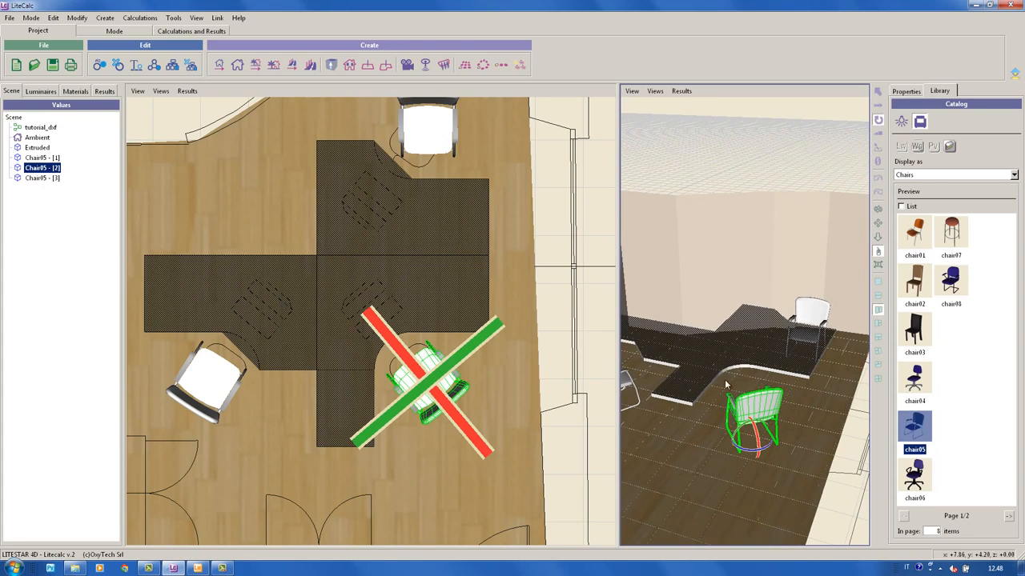
left_click(814, 319)
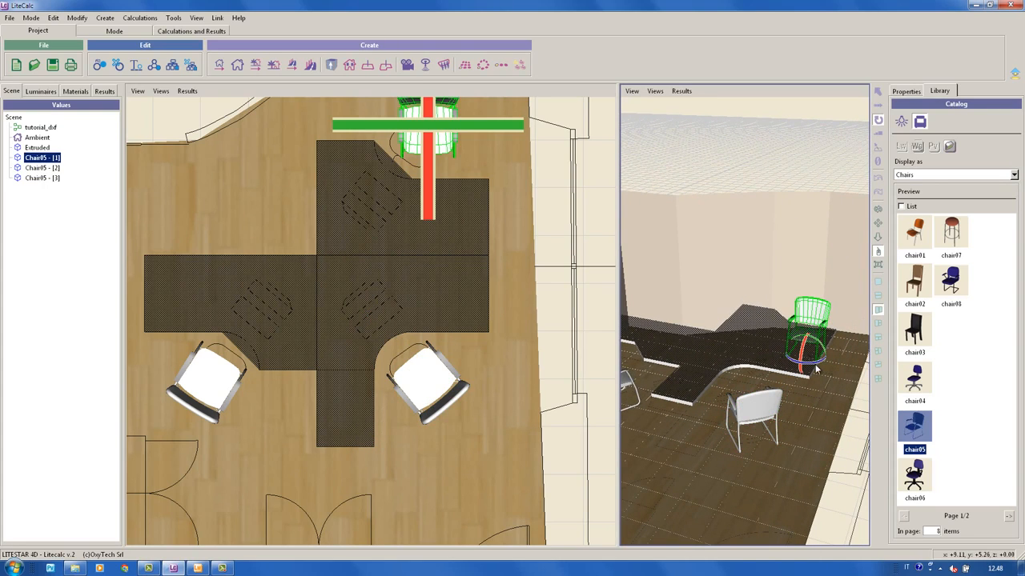
left_click_drag(820, 364, 809, 366)
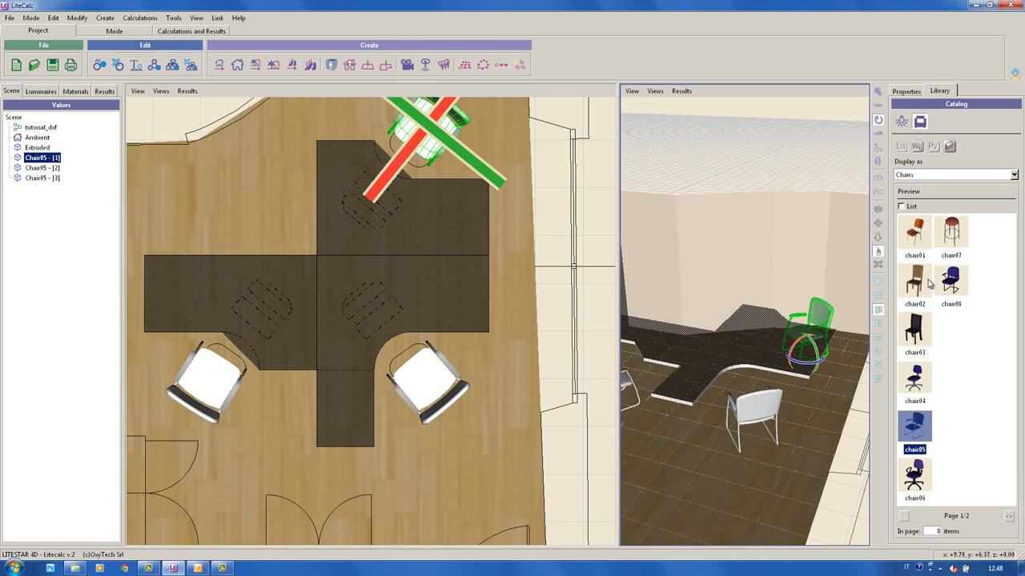
left_click(878, 105)
left_click(877, 92)
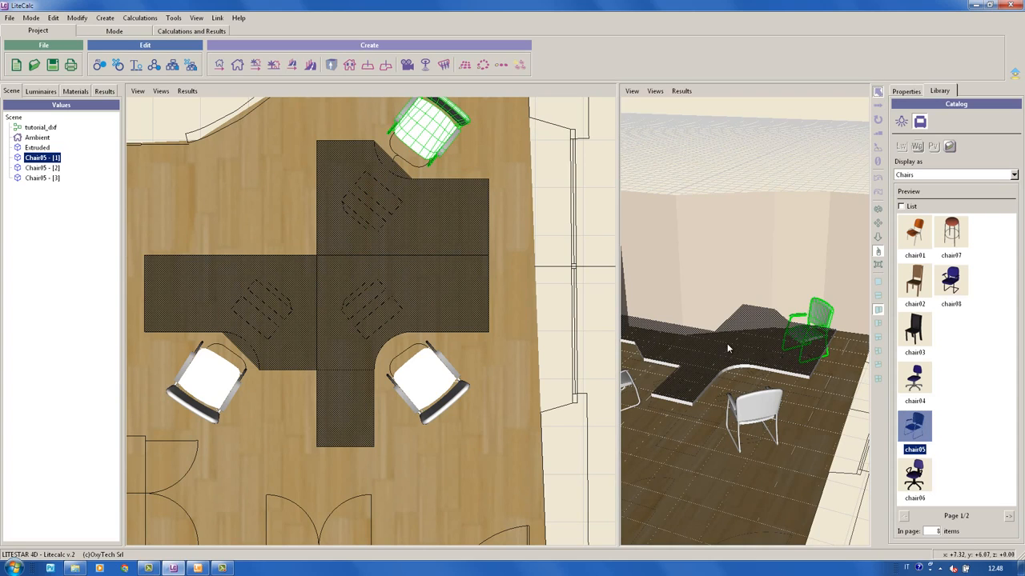
Start adding luminaires in groups and load the photometry file 2x26W.LDT from the Tutorial 4D Base folder
middle_click_drag(770, 324, 771, 365)
scroll(781, 318, "down", 5)
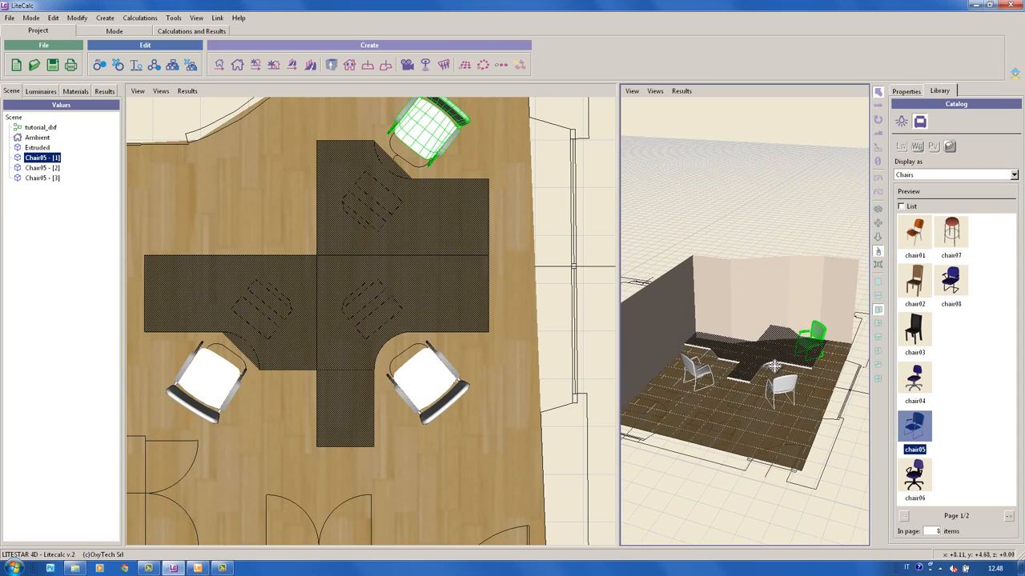
left_click(520, 68)
left_click_drag(516, 124, 467, 124)
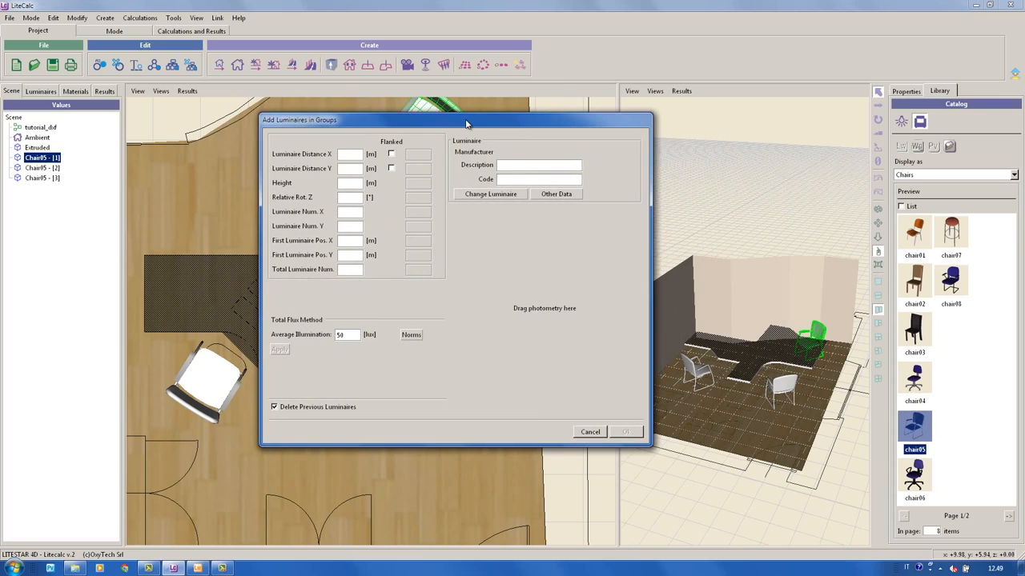
left_click(75, 568)
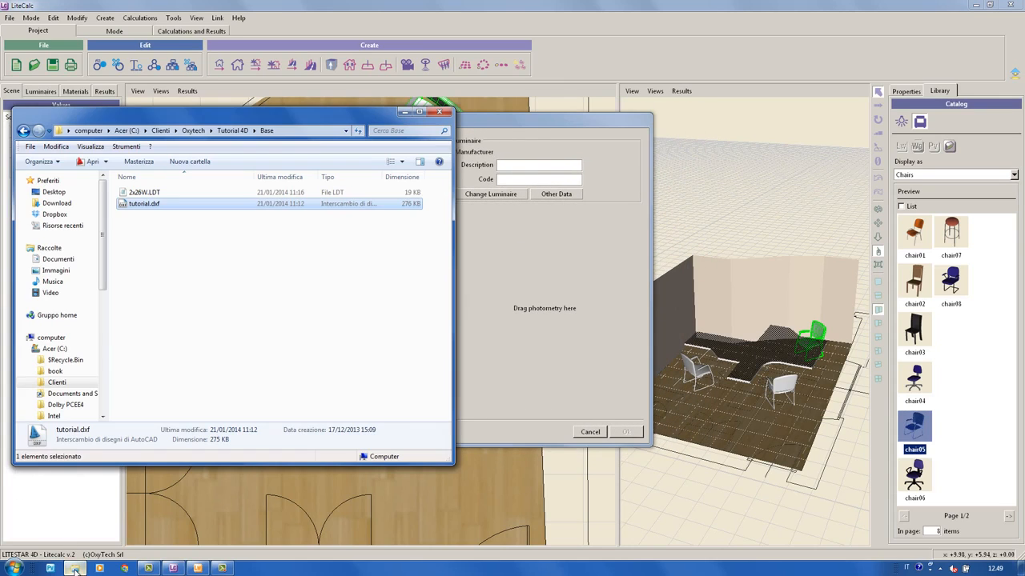
left_click(152, 195)
left_click_drag(152, 194, 541, 277)
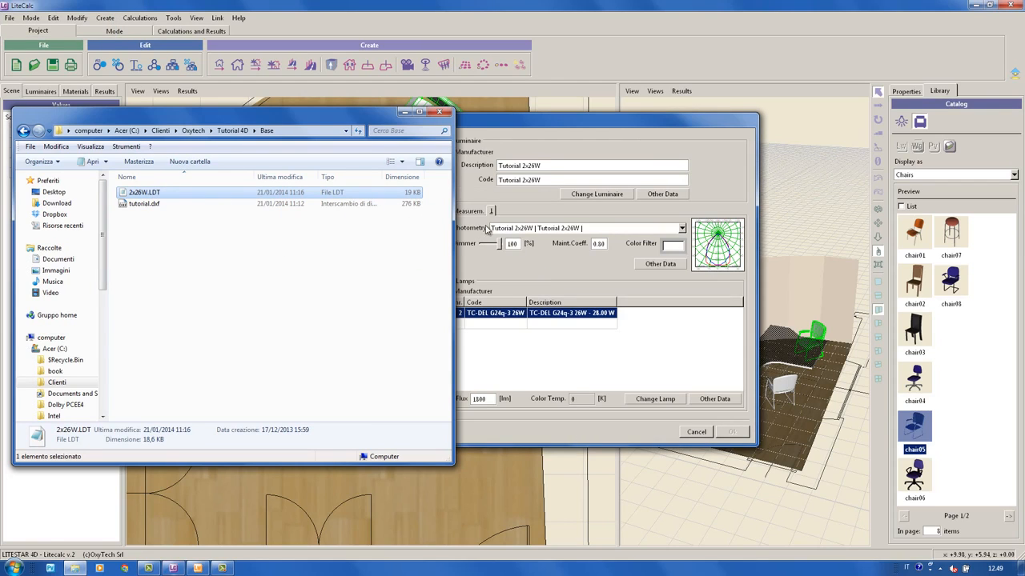
Set the average illumination to 500 lux, apply the total flux method, and accept the luminaire group
left_click(403, 112)
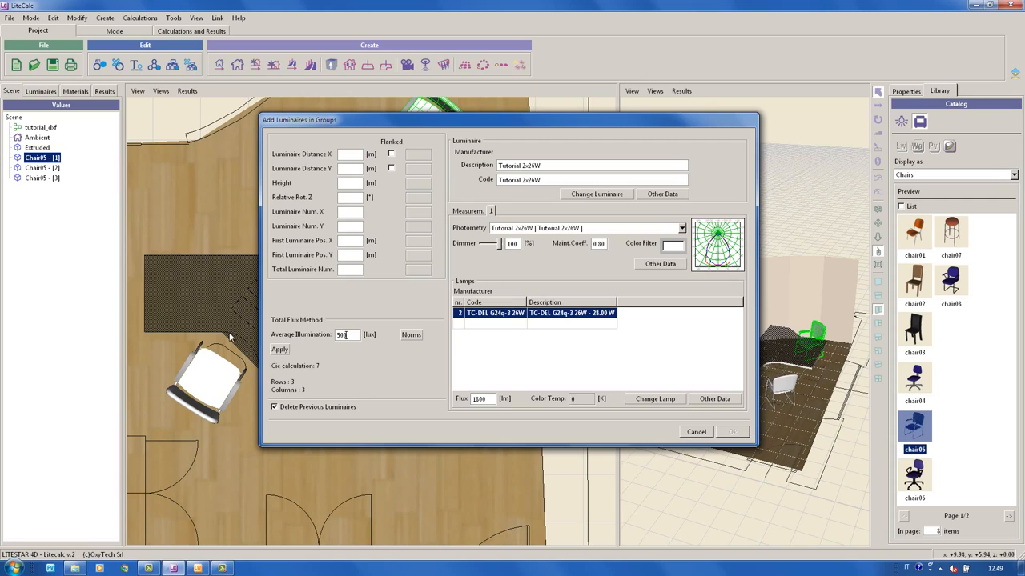
left_click(279, 350)
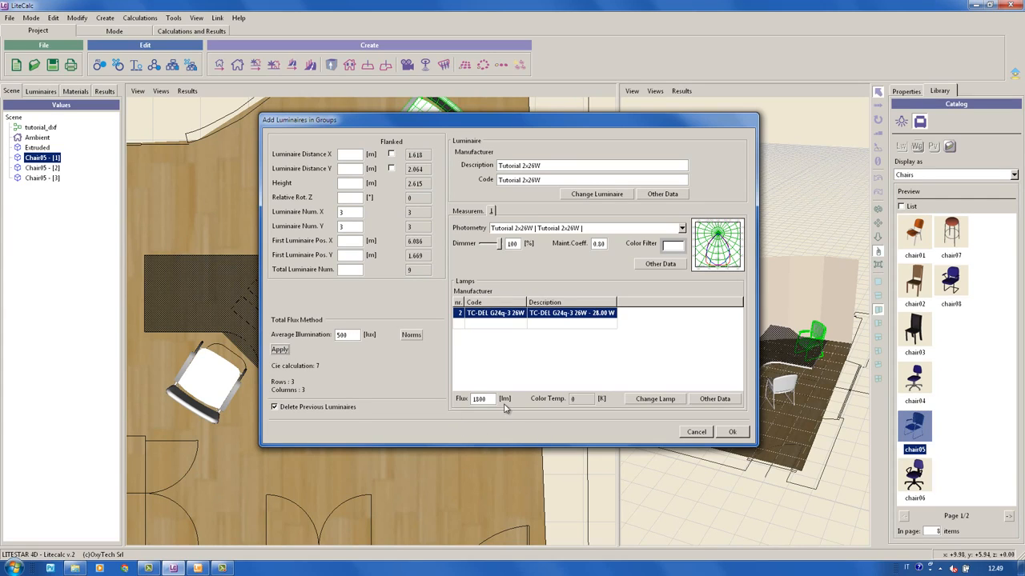
left_click(734, 432)
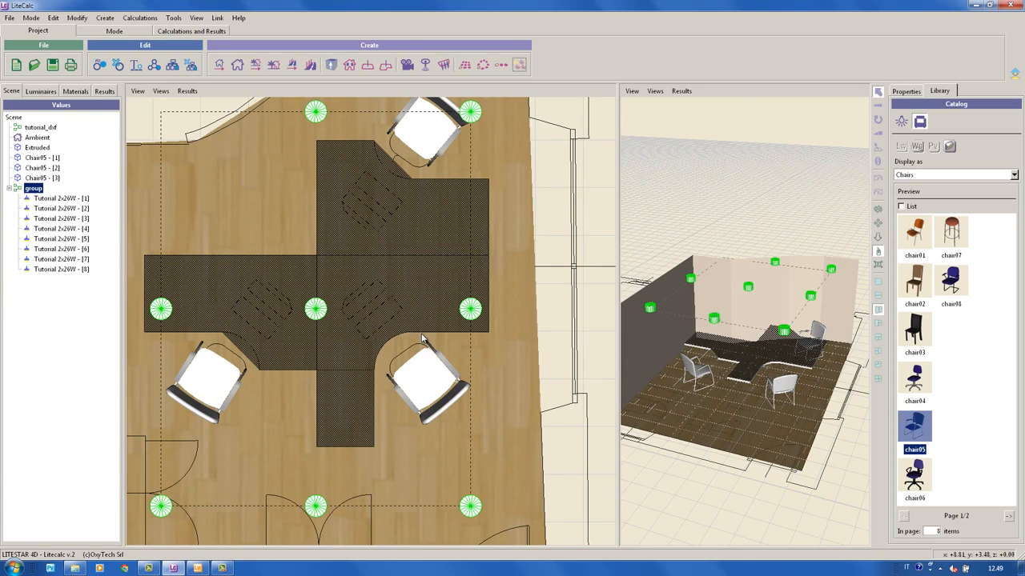
Switch to Liswin, set the manufacturer to Martinelli Luce SpA, and select the ELICA JUNIOR - 36x0,4W LED table luminaire
scroll(415, 316, "down", 3)
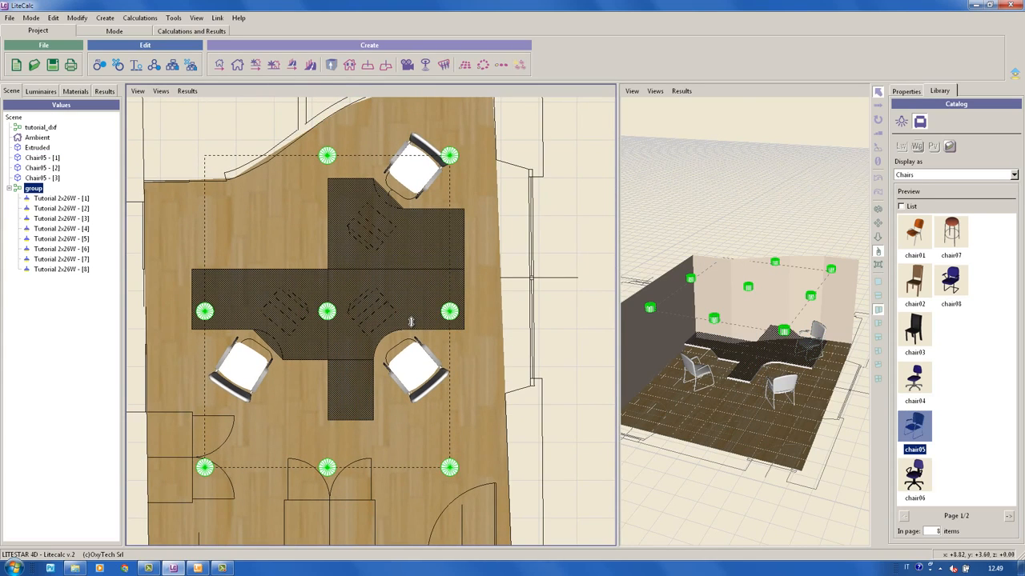
middle_click_drag(424, 376, 415, 336)
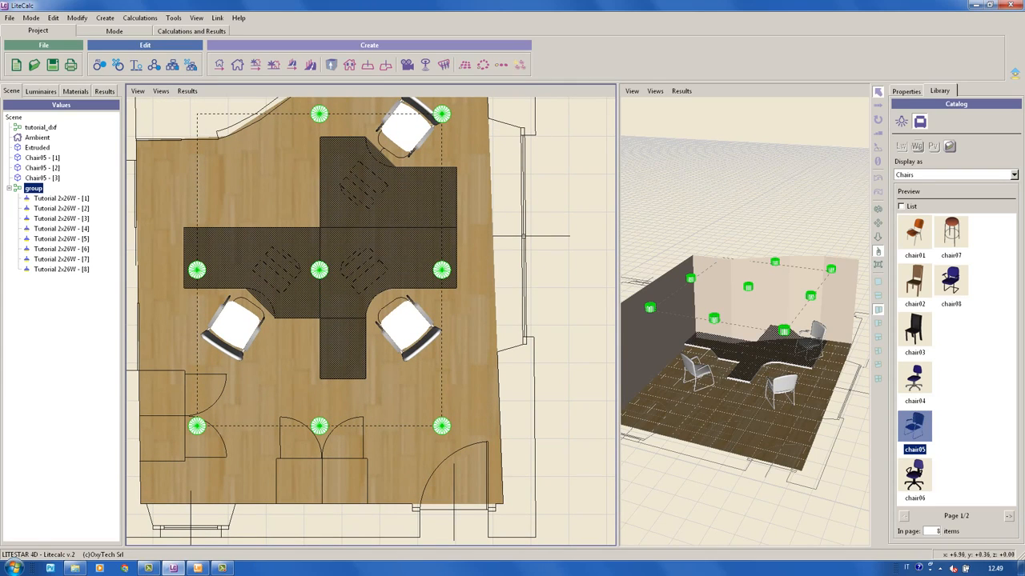
left_click(198, 569)
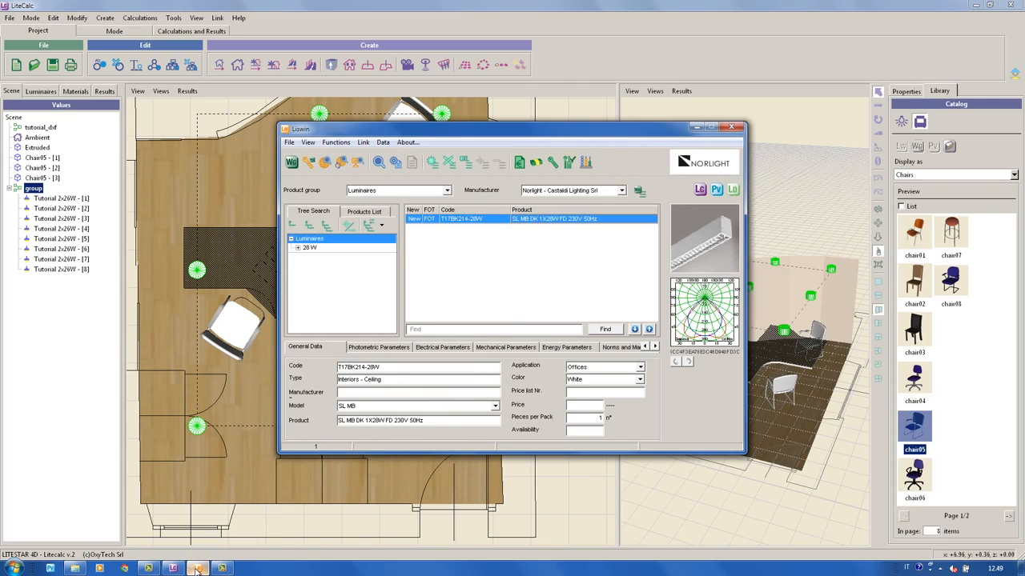
left_click(576, 190)
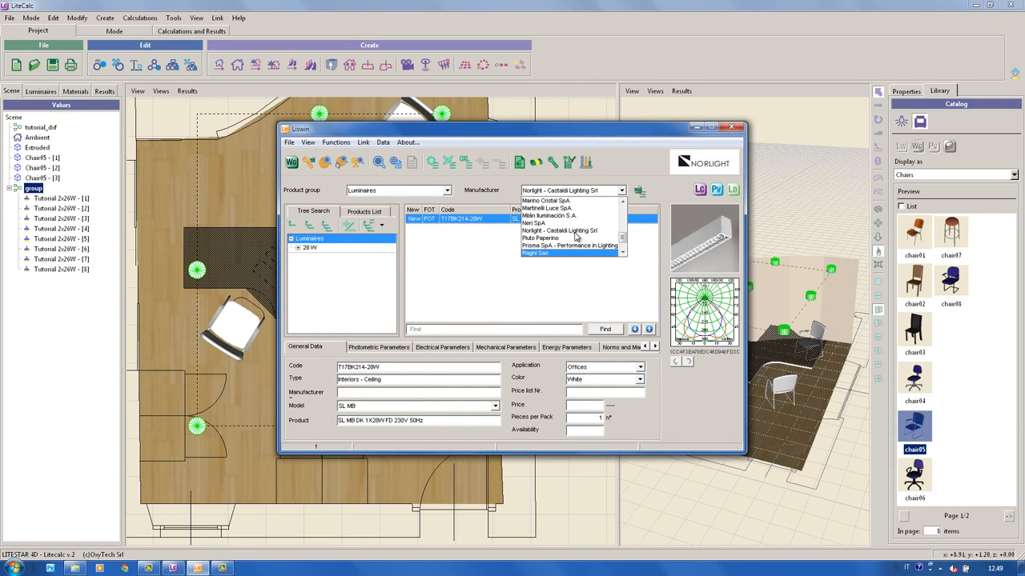
scroll(571, 209, "up", 1)
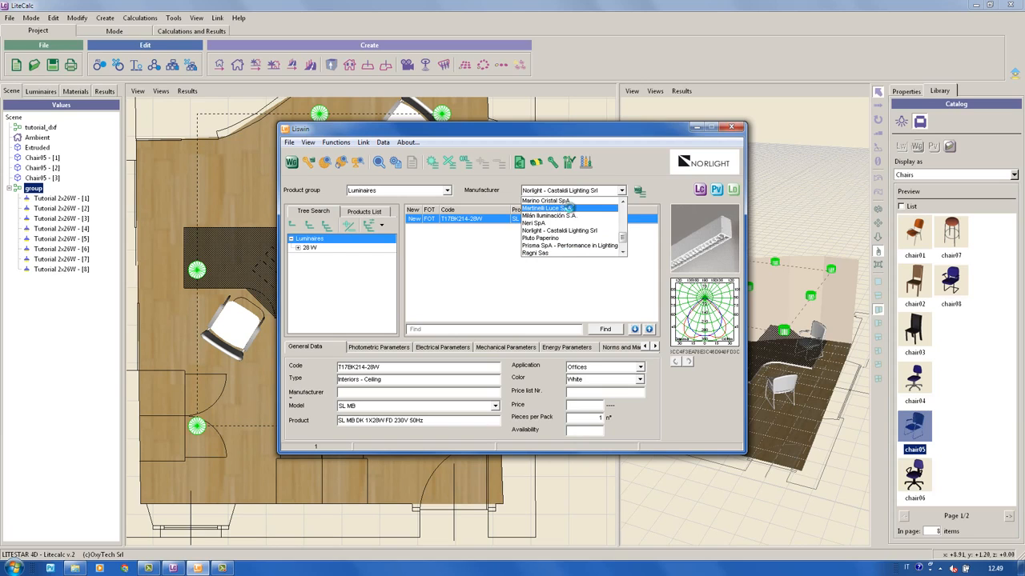
left_click(571, 209)
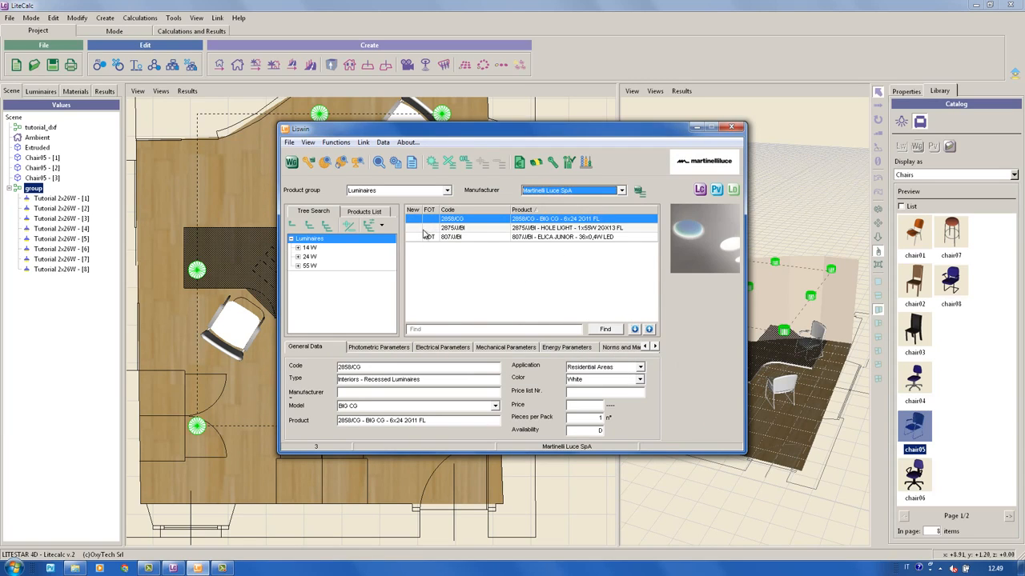
left_click(434, 238)
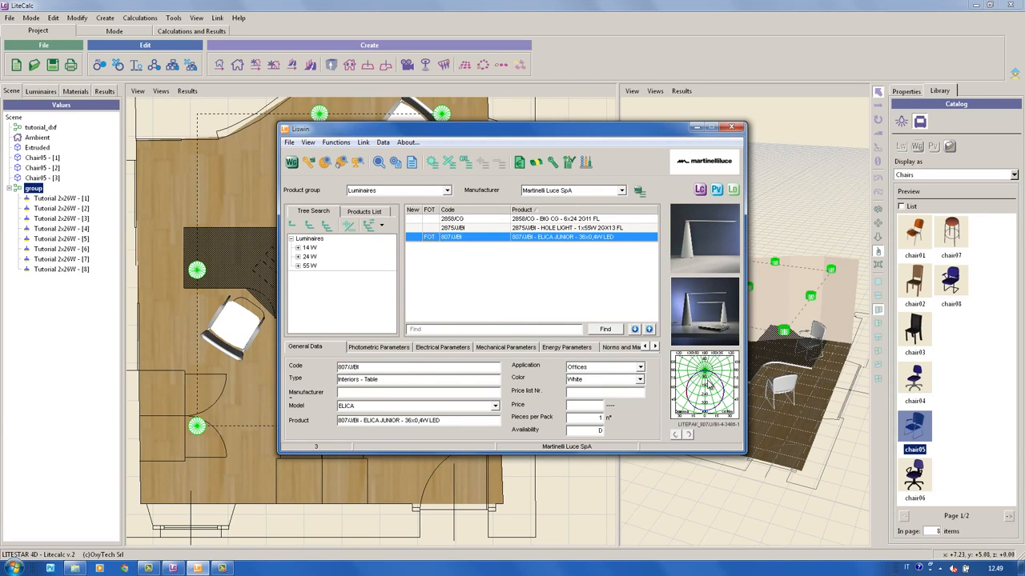
Place the ELICA JUNIOR lamp on the desk's left wing at about X 6.67, Y 3.96, and set its Z position to 0.85
left_click_drag(708, 384, 243, 256)
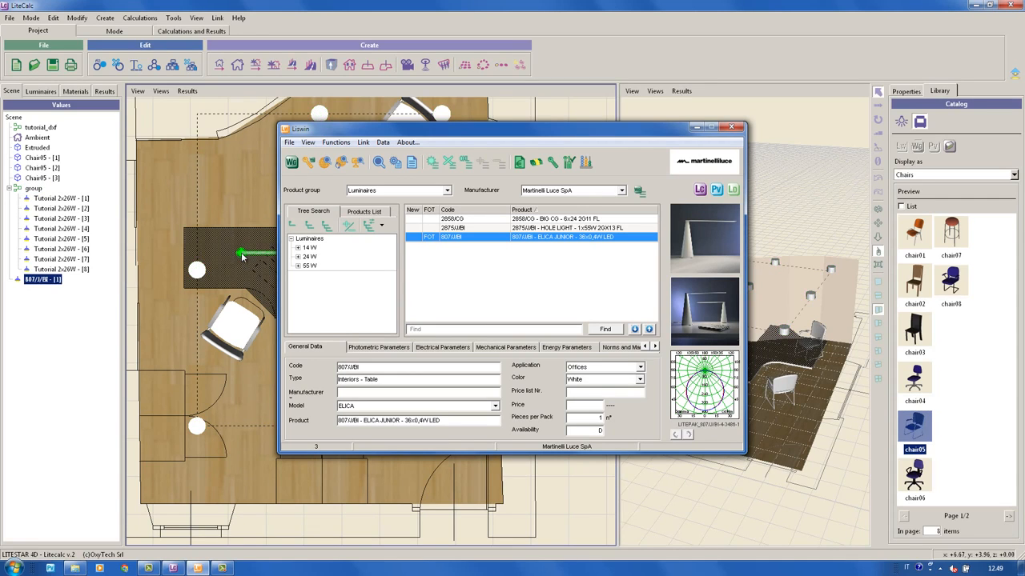
left_click(696, 128)
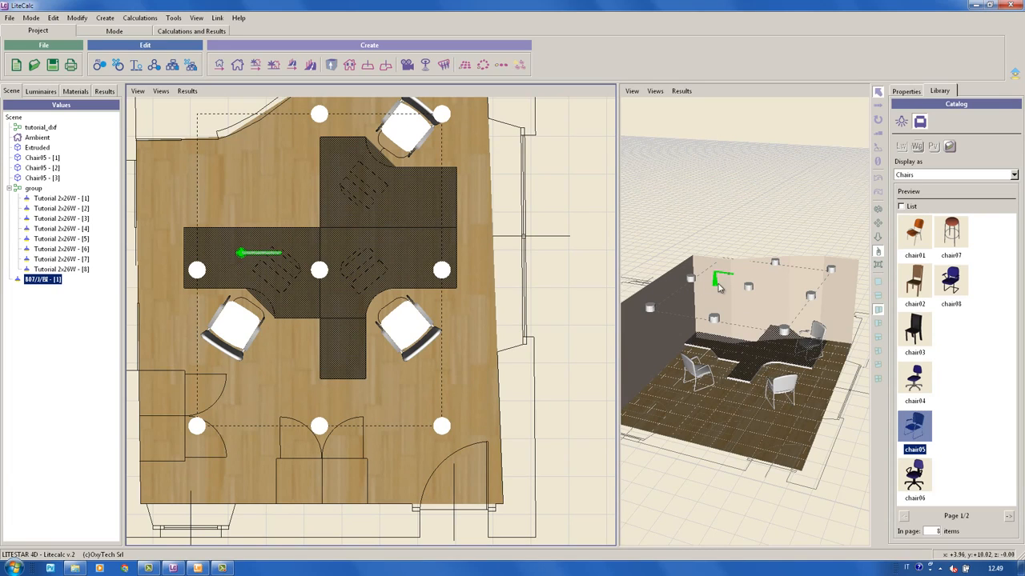
left_click(715, 286)
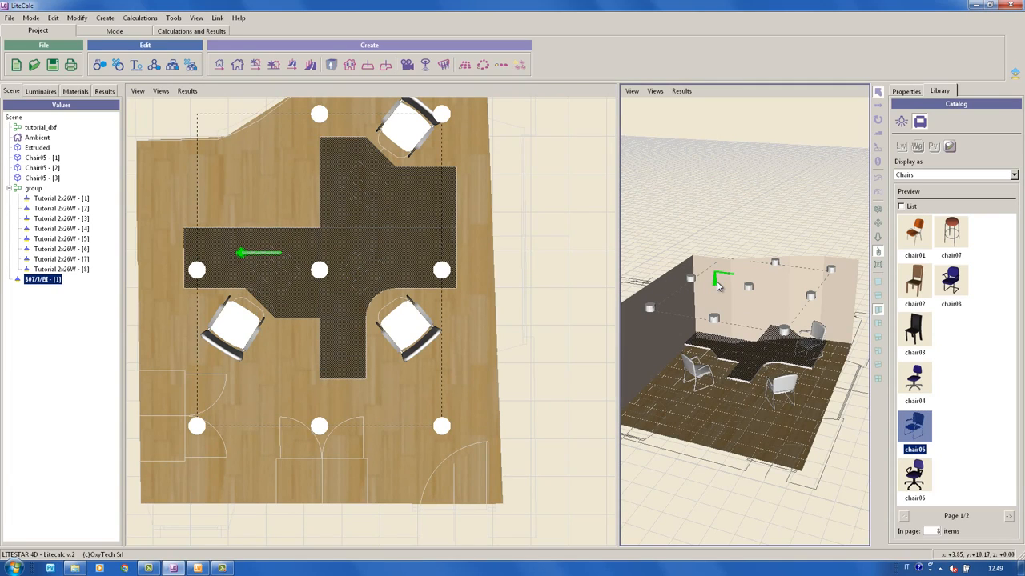
left_click(879, 106)
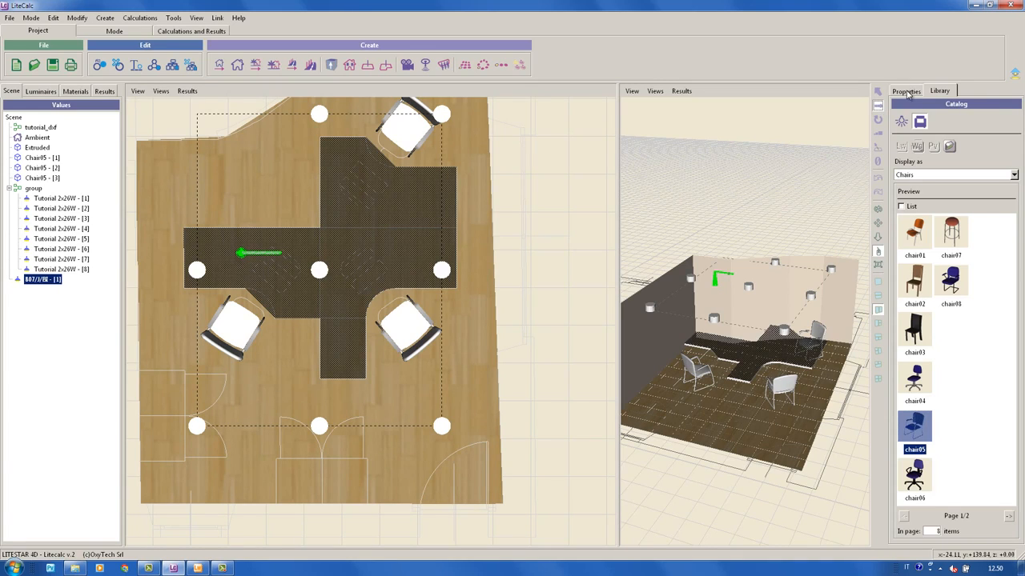
left_click(907, 90)
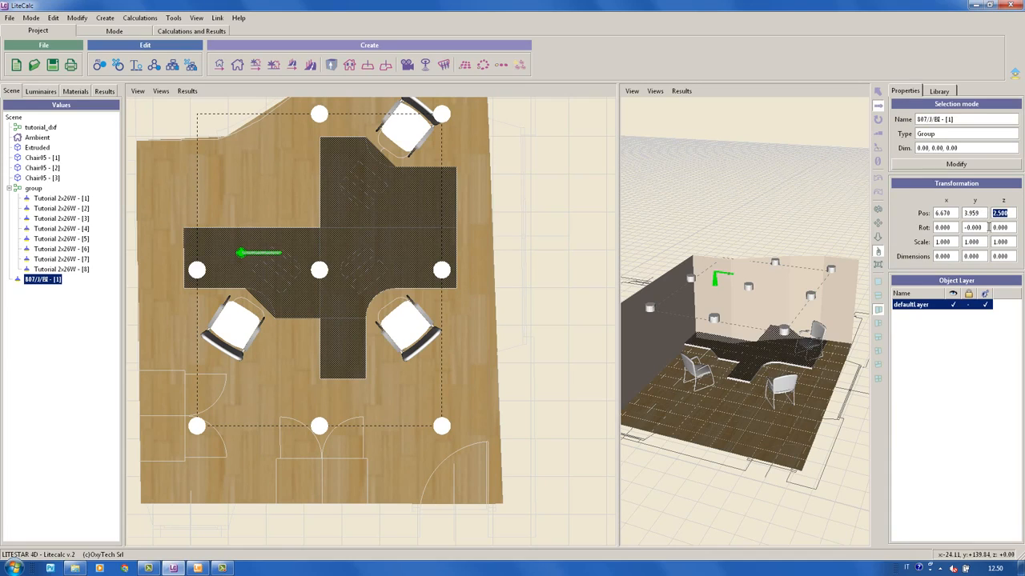
type("0.85")
key("Return")
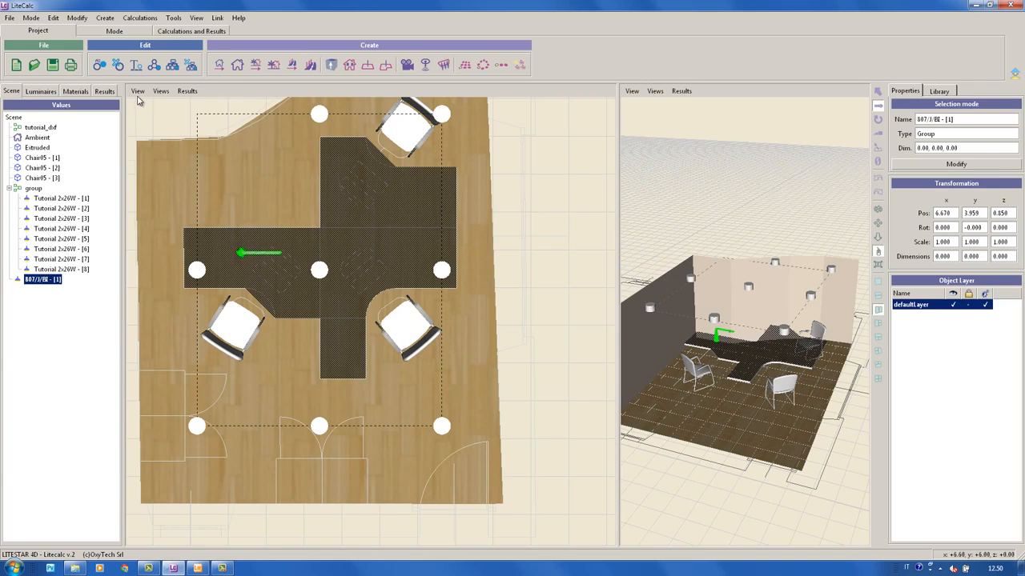
Display the photometric solids of all luminaires in the plan view
left_click(138, 92)
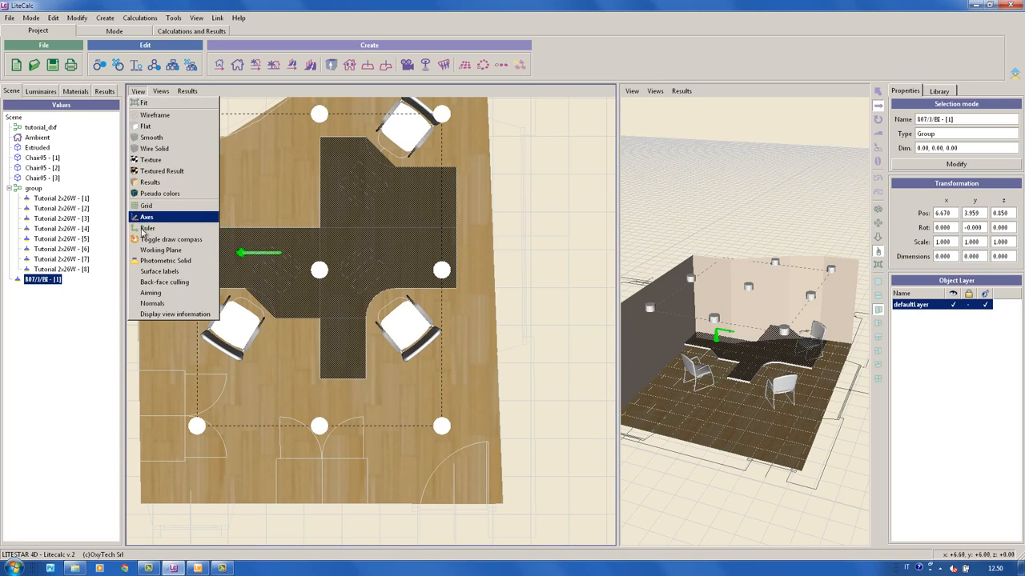
left_click(156, 263)
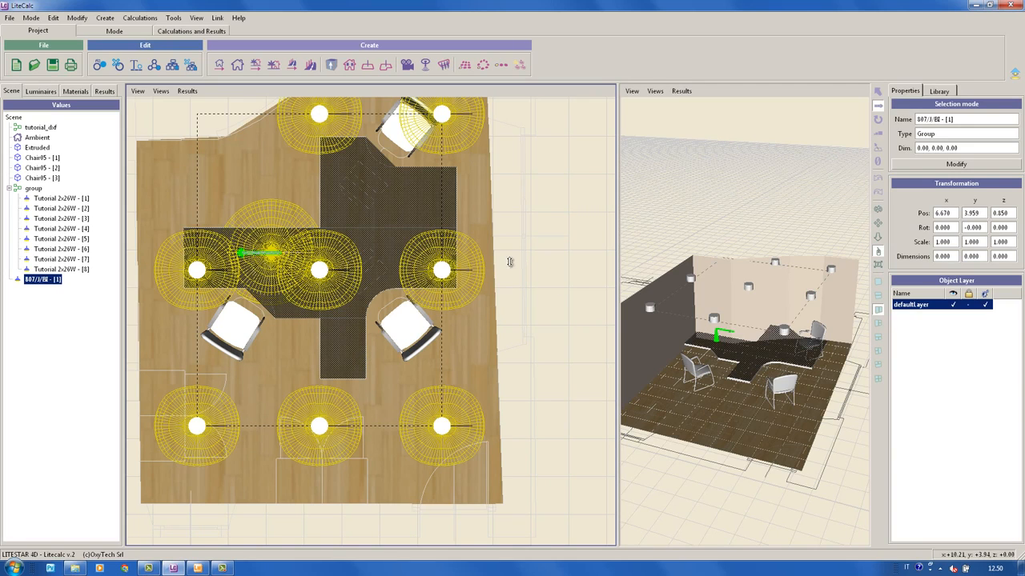
scroll(509, 263, "down", 2)
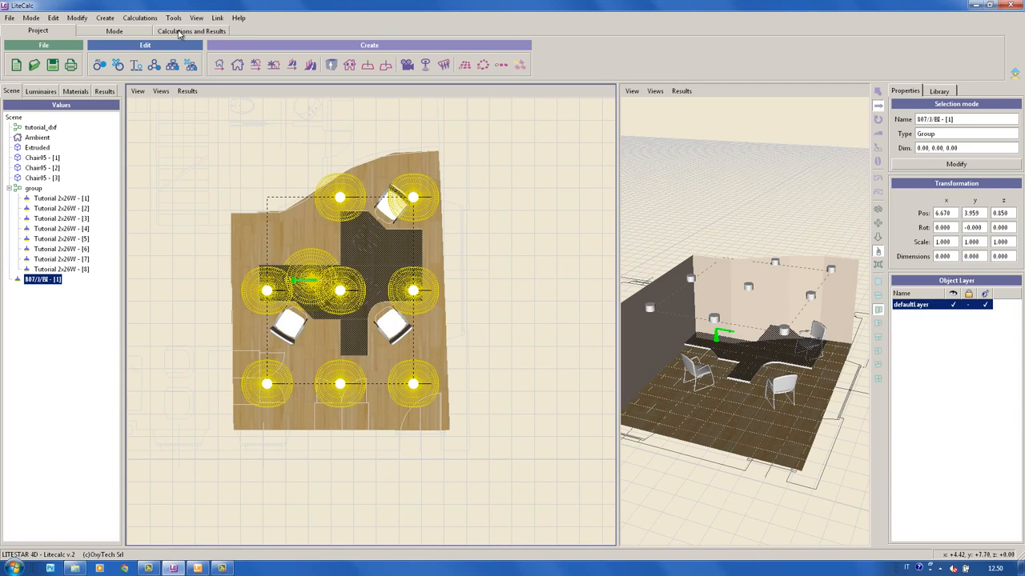
Run the lighting calculation with the Direct + indirect component mode
left_click(181, 32)
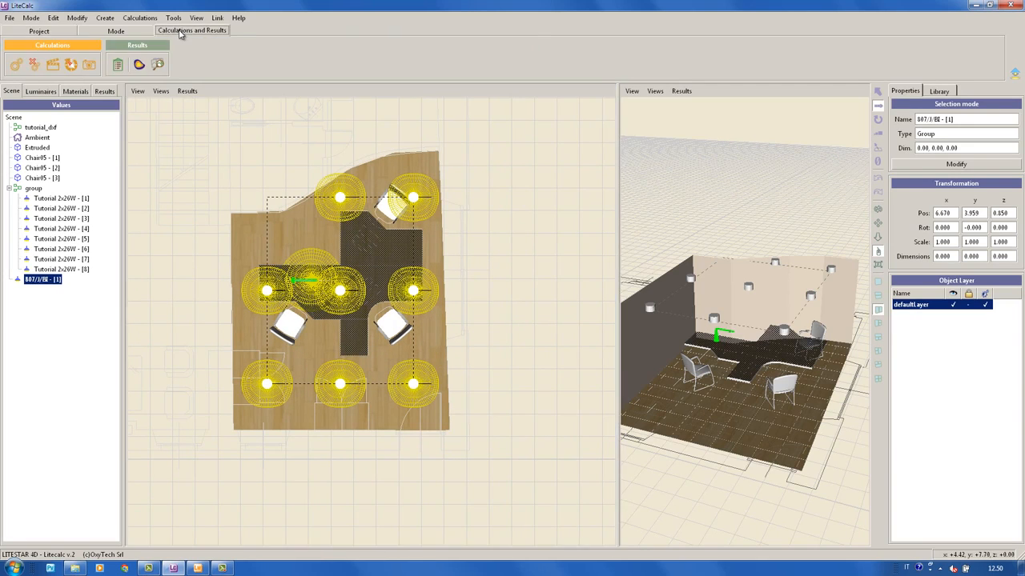
left_click(14, 64)
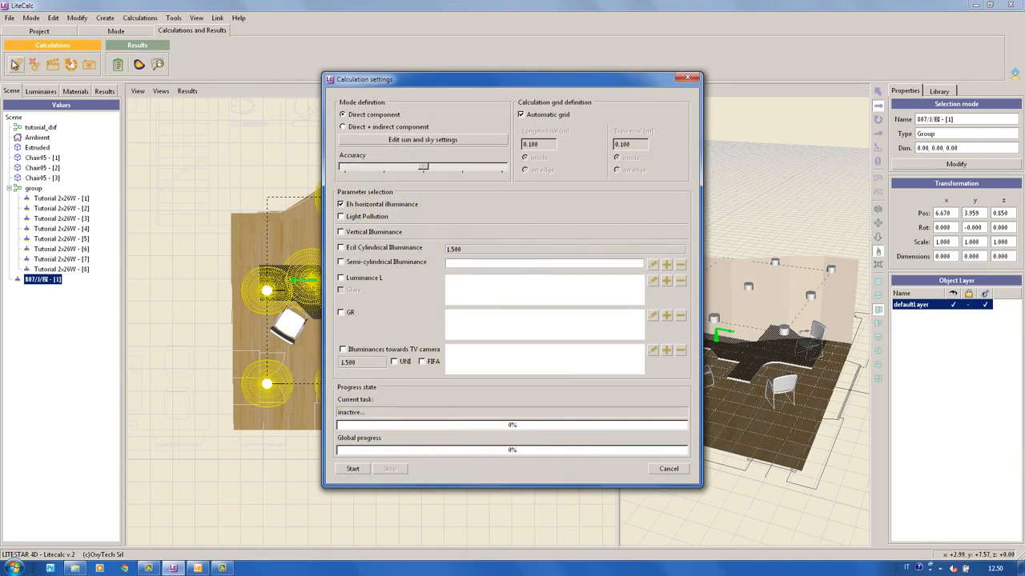
left_click(343, 127)
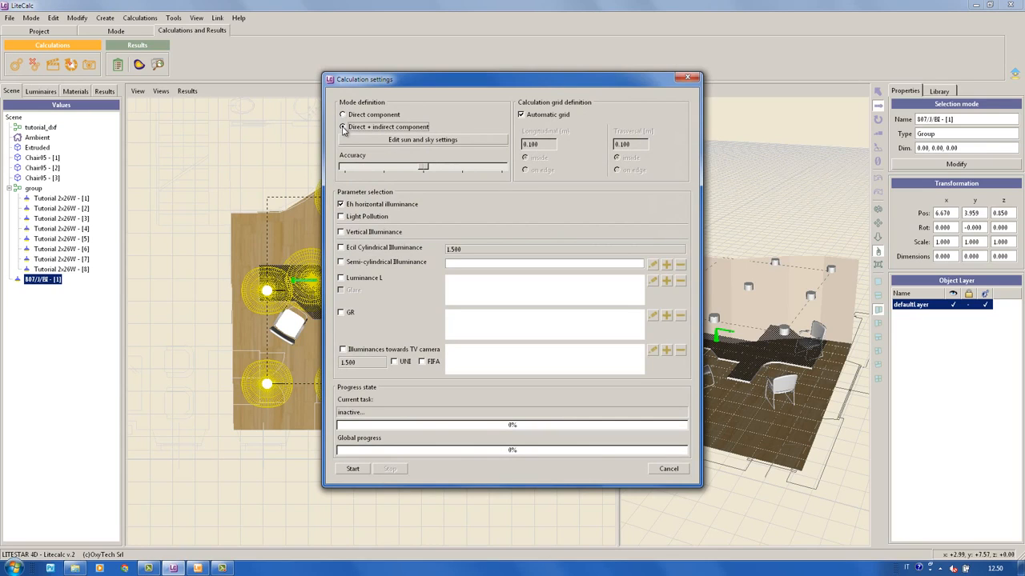
left_click(350, 469)
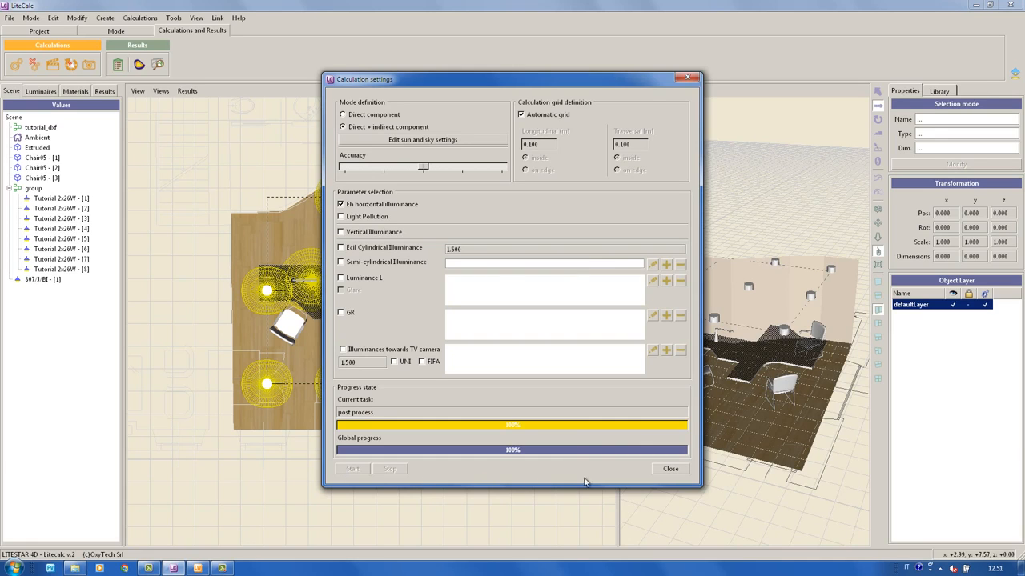
Close the calculation settings and display the Working Plane's horizontal illuminance values from the results summary
left_click(671, 470)
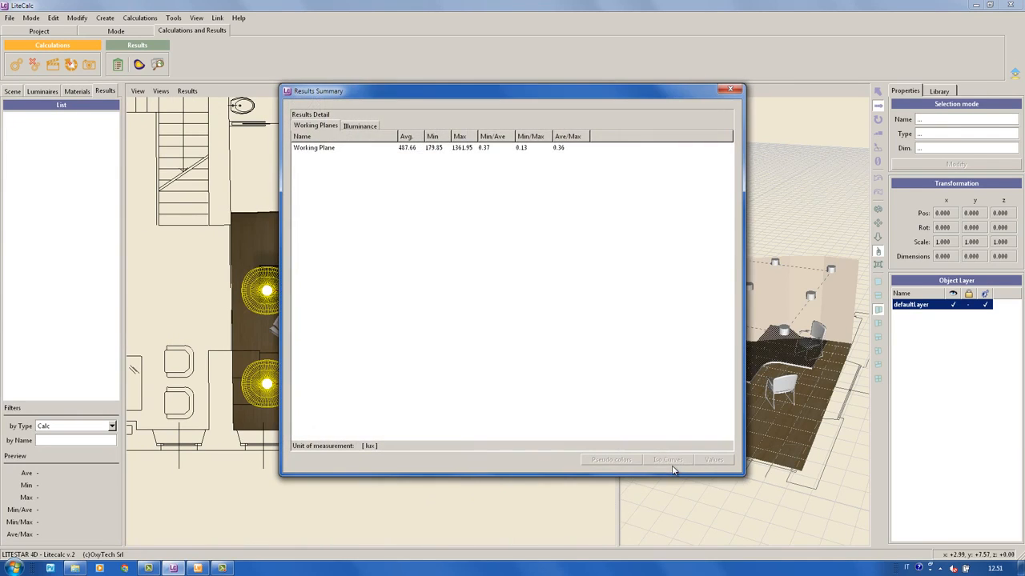
left_click(331, 152)
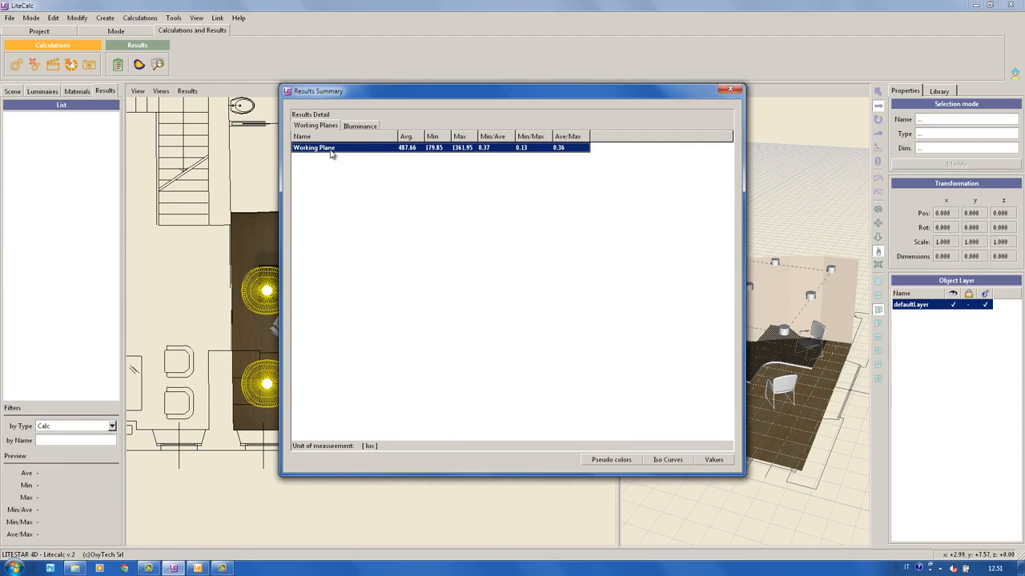
left_click(715, 459)
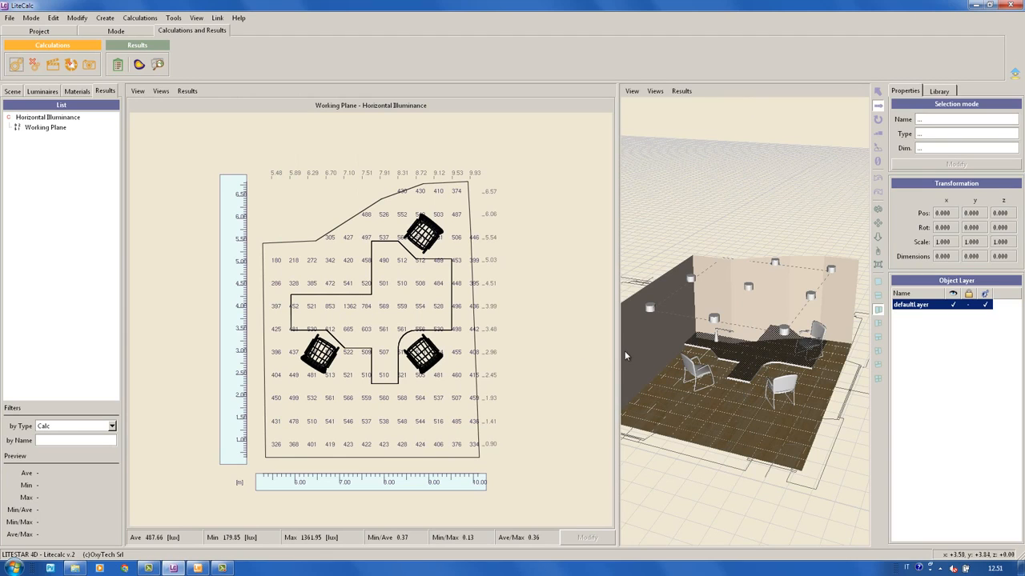
Enlarge the 3D view and orbit it to frame the office interior from the curved-wall side, with the desk, lamp and ceiling luminaires in view
left_click_drag(618, 350, 619, 350)
left_click_drag(543, 356, 478, 354)
middle_click_drag(602, 396, 604, 348)
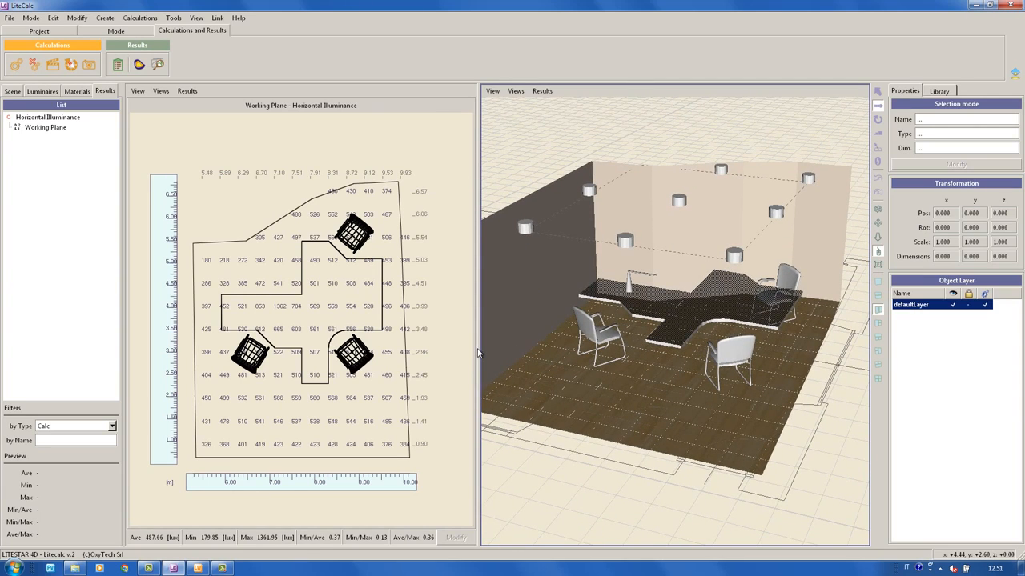
left_click_drag(477, 349, 415, 351)
middle_click_drag(752, 378, 768, 398)
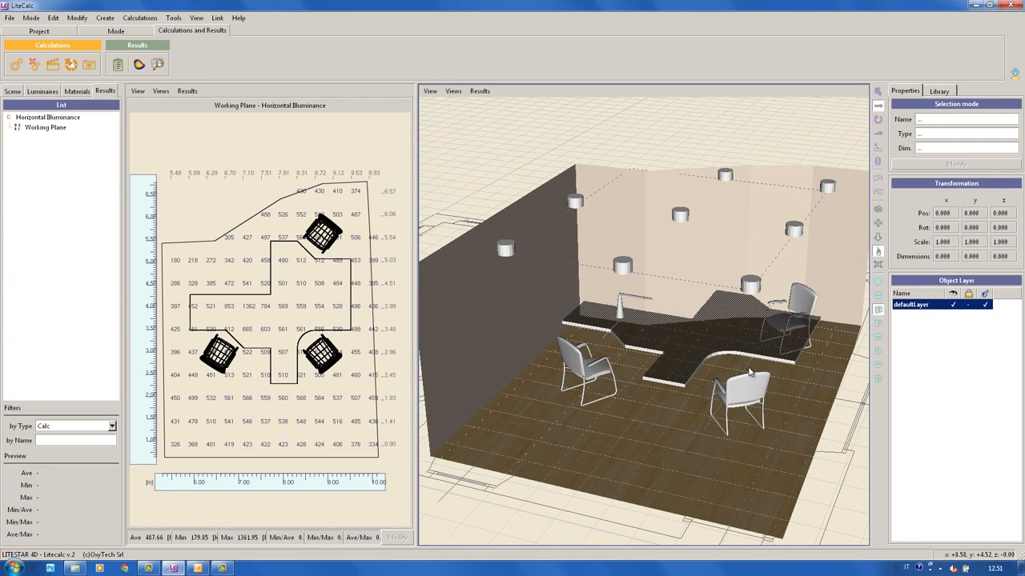
scroll(748, 370, "up", 2)
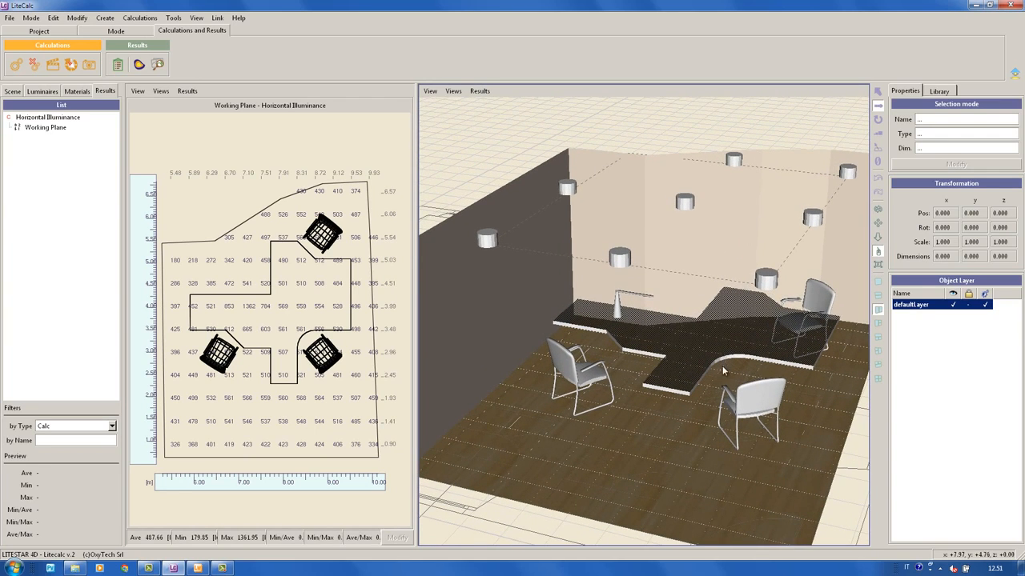
middle_click_drag(757, 458, 532, 421)
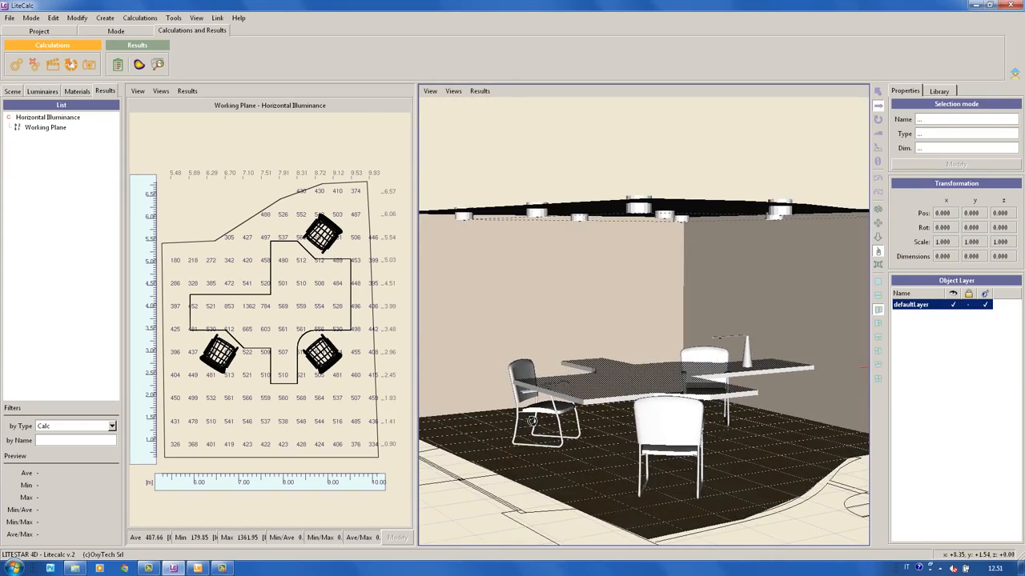
right_click_drag(579, 442, 579, 430)
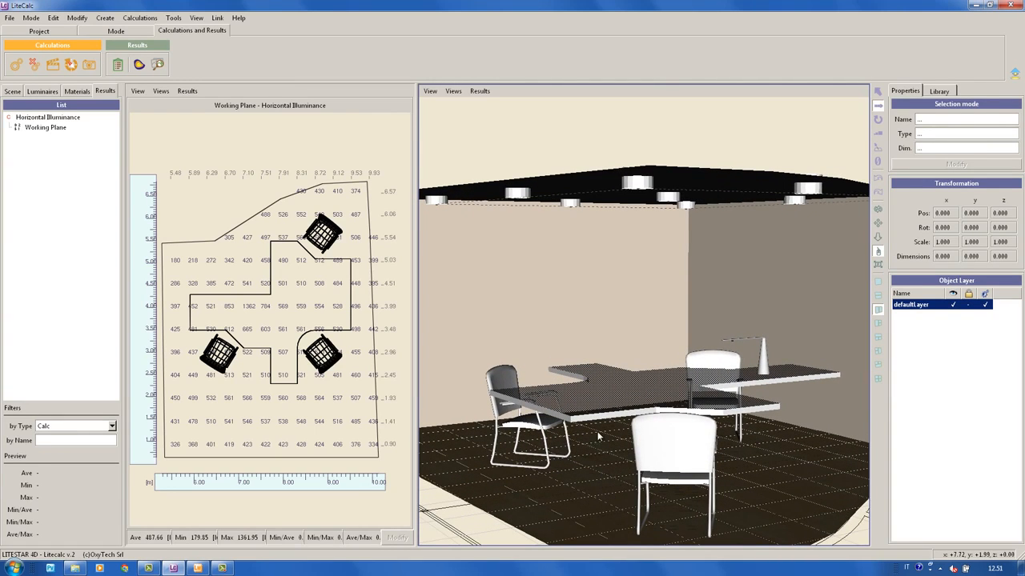
Set the tone mapping maximum to 400 with the Log type and accept it
left_click(160, 69)
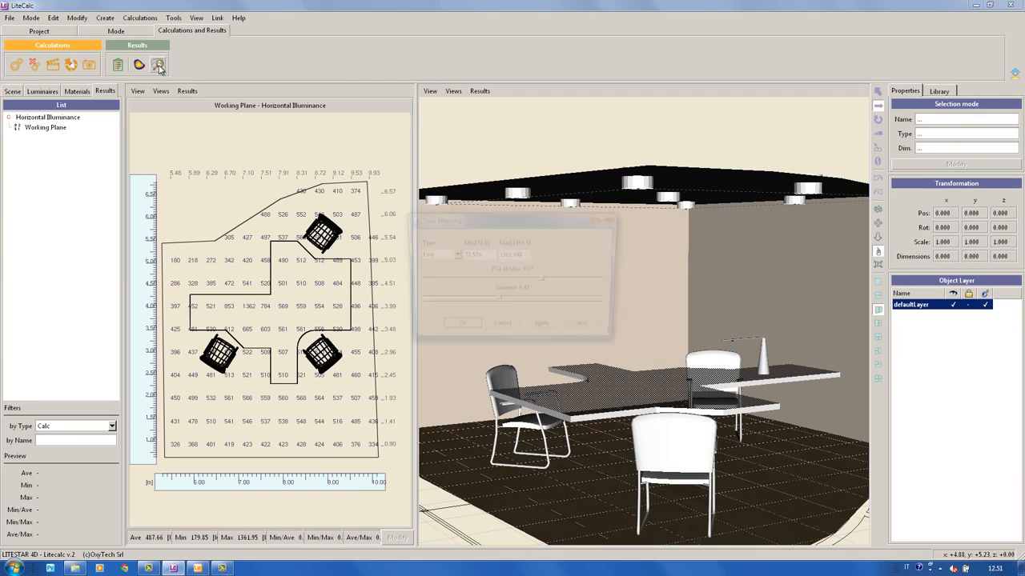
double_click(526, 253)
type("400")
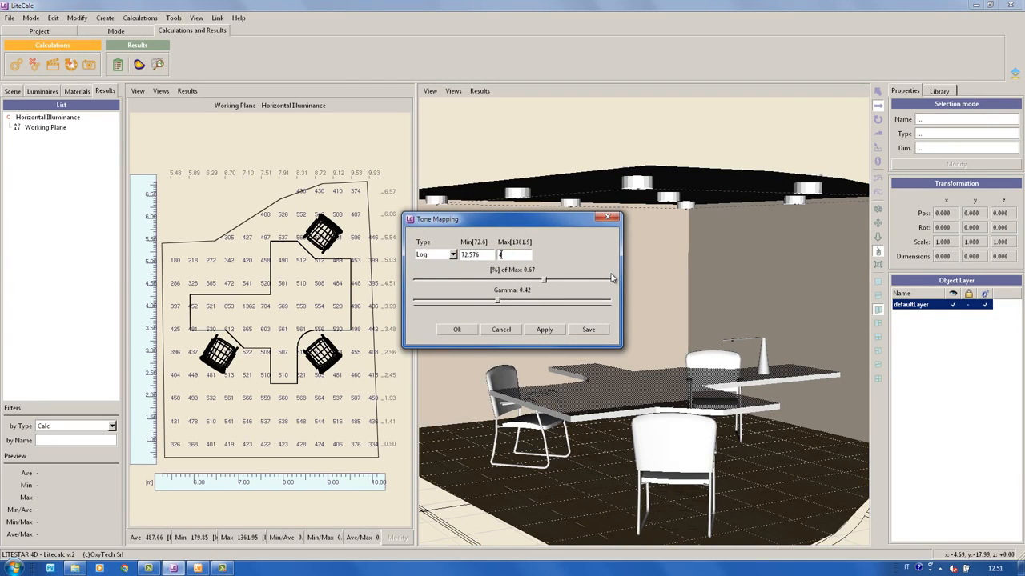
left_click(457, 330)
Show the 3D view as Textured Result, render the scene from this viewpoint, and accept the rendering
left_click(431, 91)
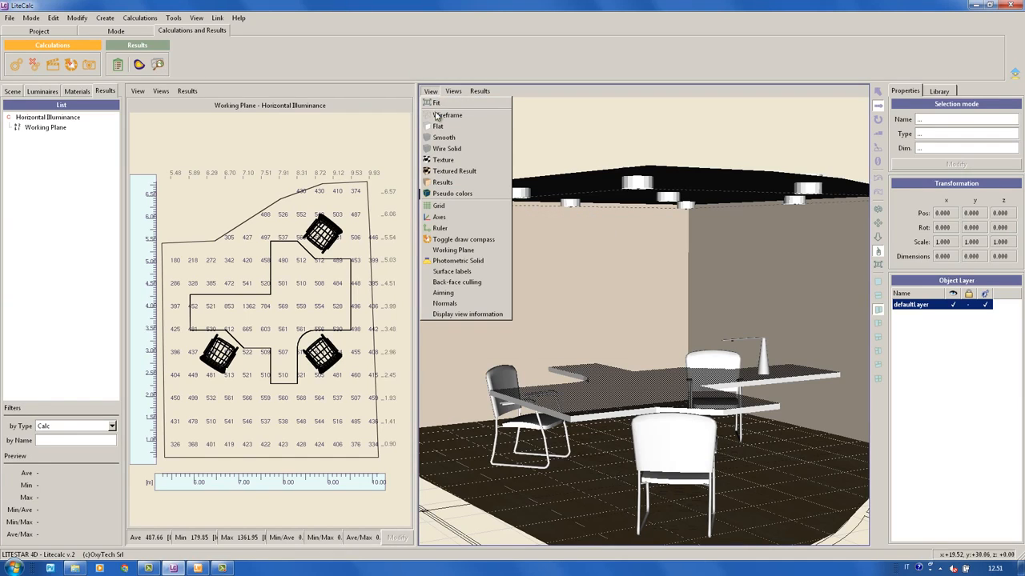
left_click(472, 171)
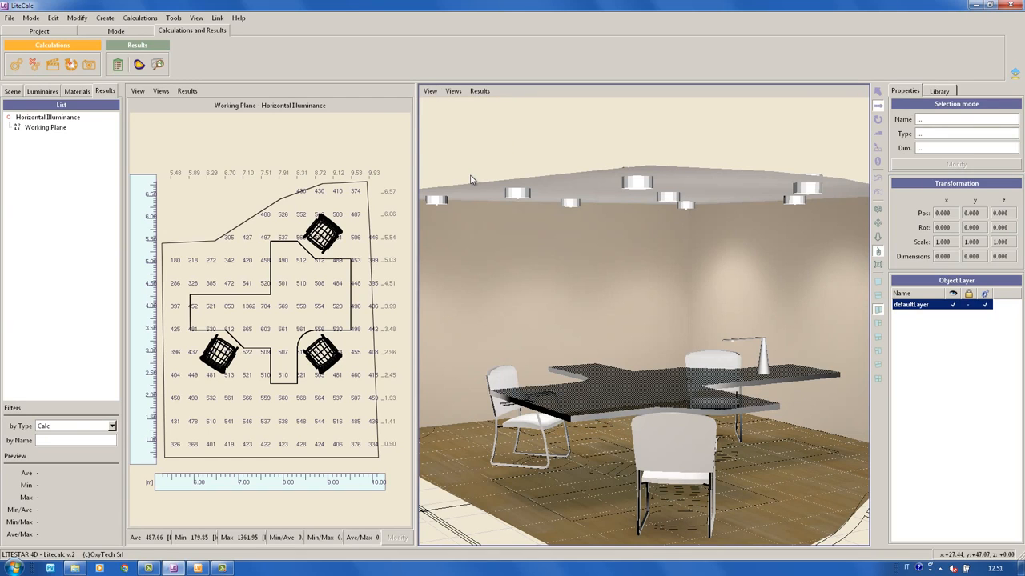
left_click(53, 69)
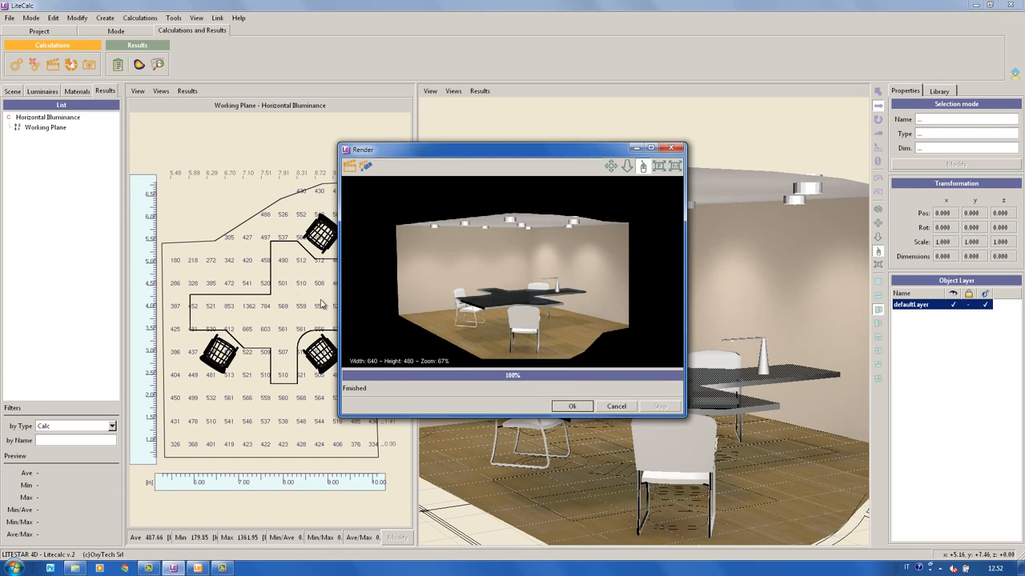
left_click(573, 406)
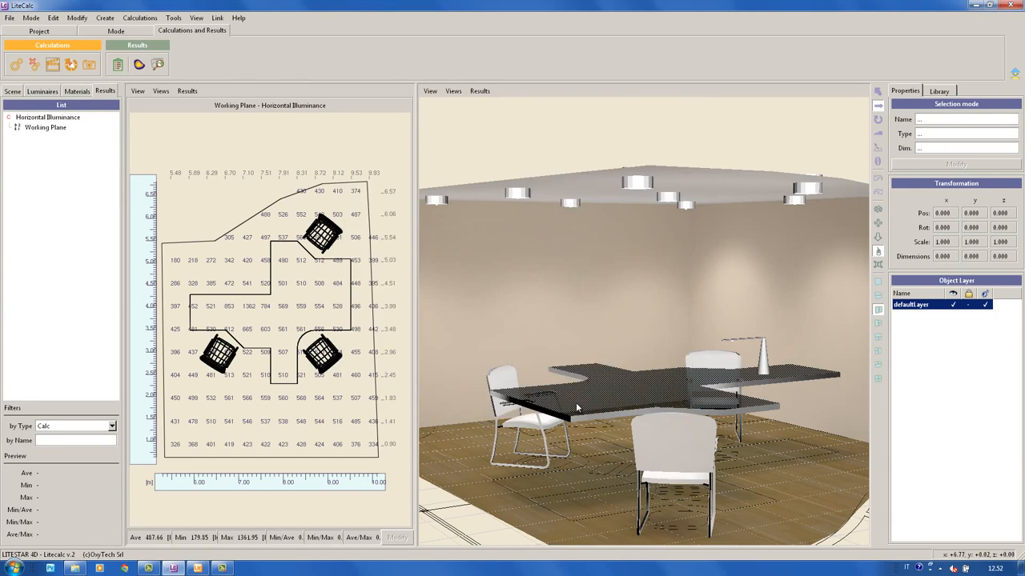
Display the 3D view in pseudo colors with the default RGB linear scale
left_click(139, 65)
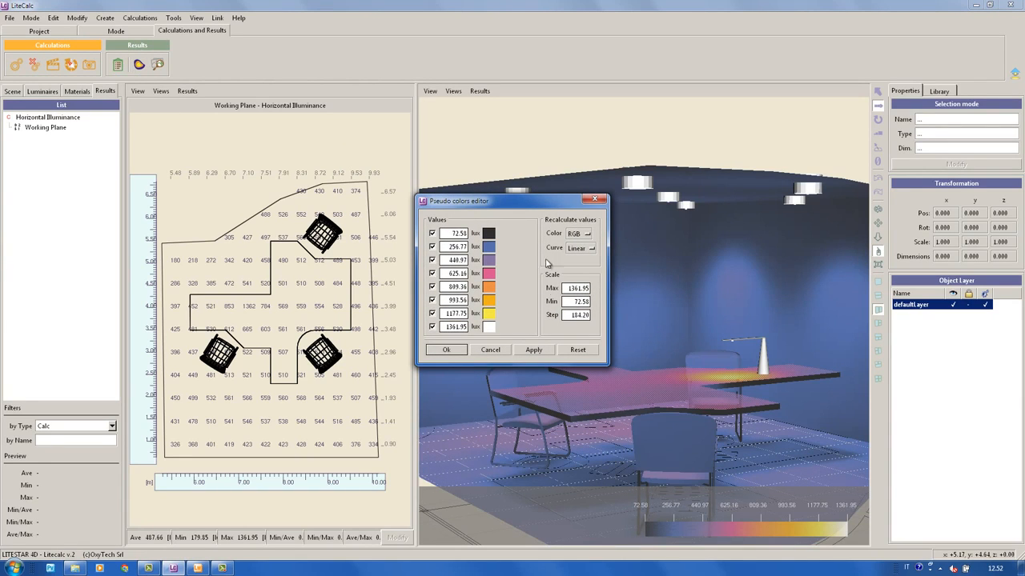
left_click(443, 351)
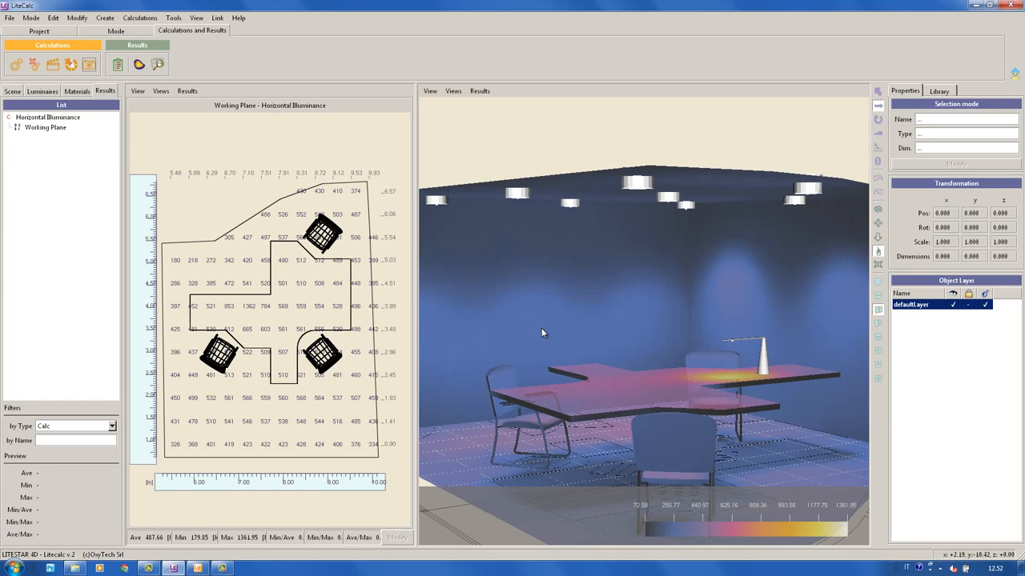
Open the project printout with all sections included and generate its print preview
left_click(8, 18)
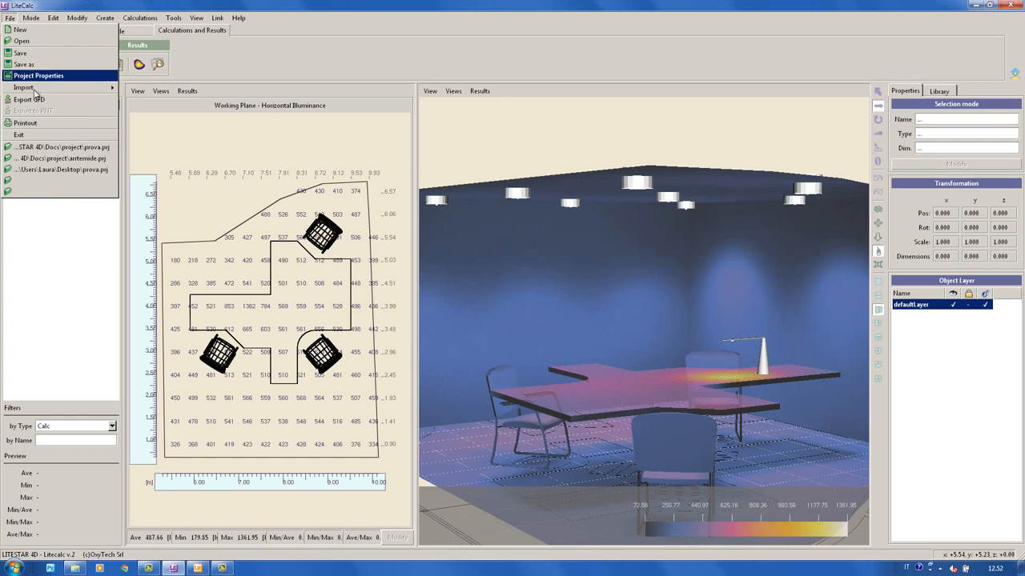
left_click(45, 129)
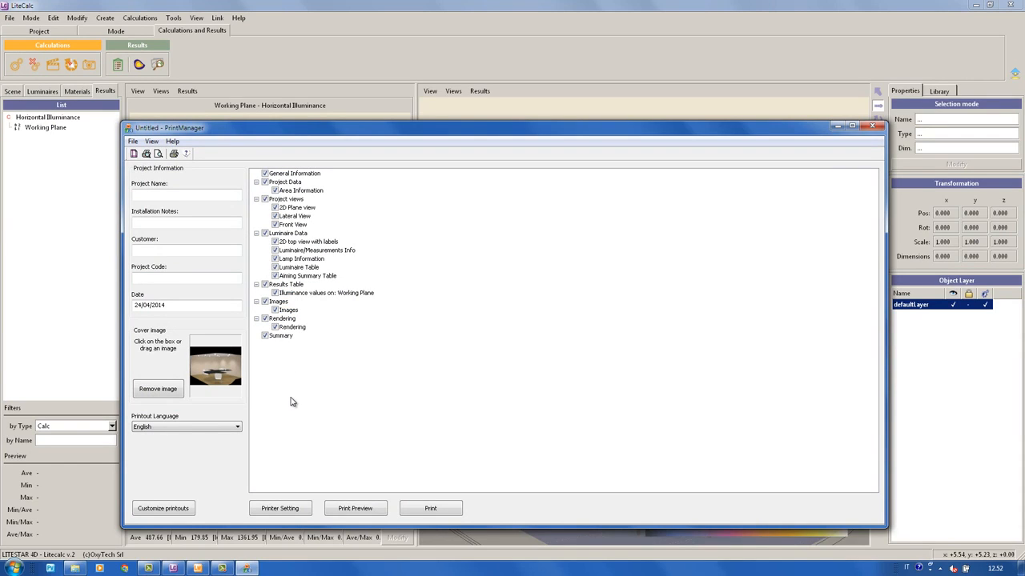
left_click(357, 509)
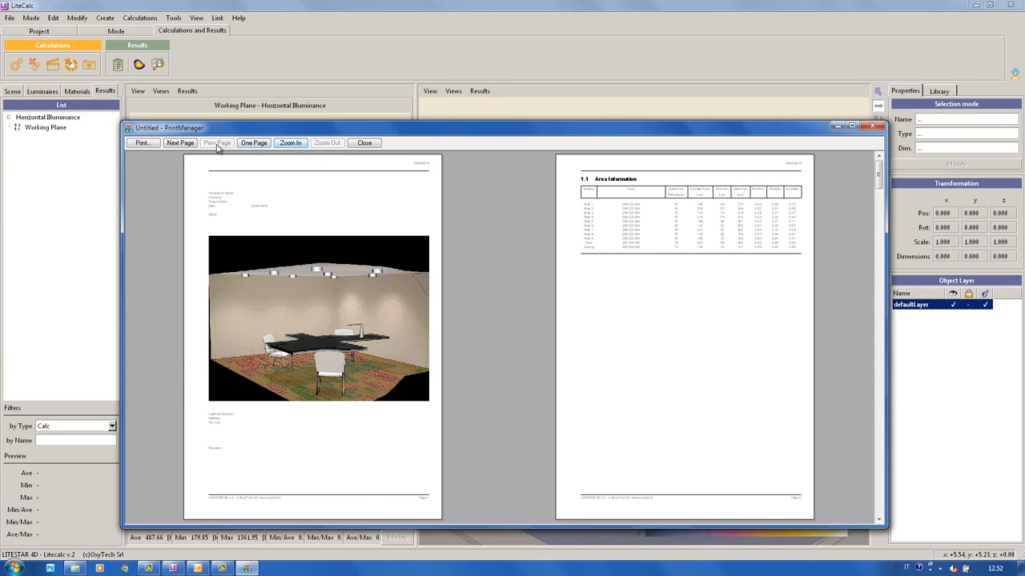
Examine the print preview page by page, from the area information to the closing summary
left_click(181, 145)
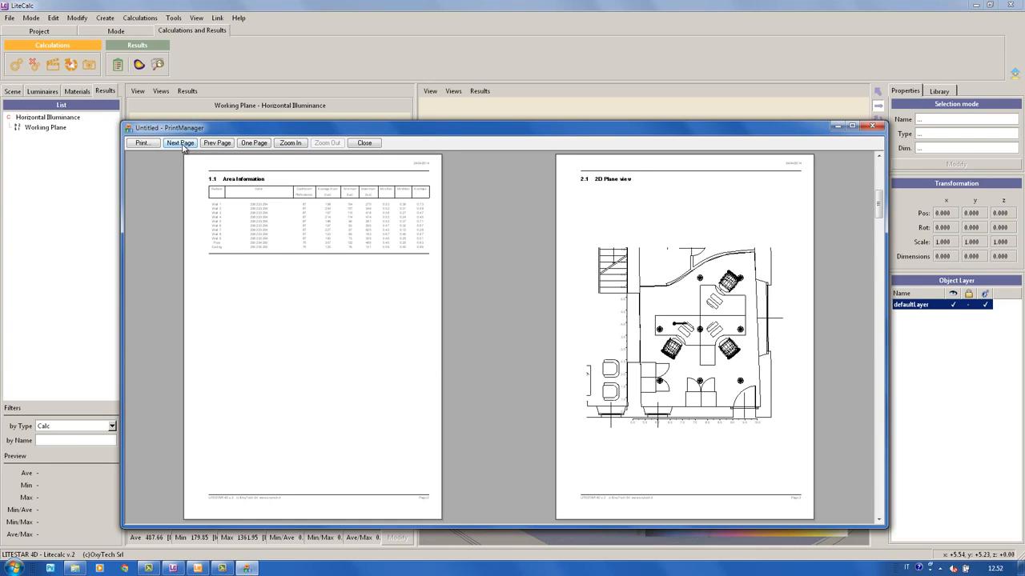
left_click(181, 143)
left_click(181, 144)
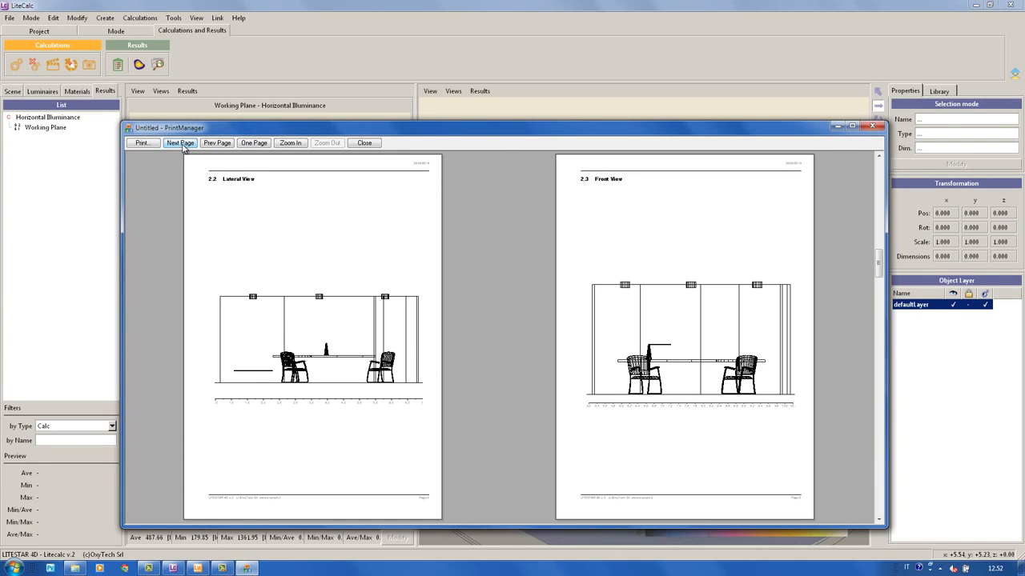
left_click(182, 145)
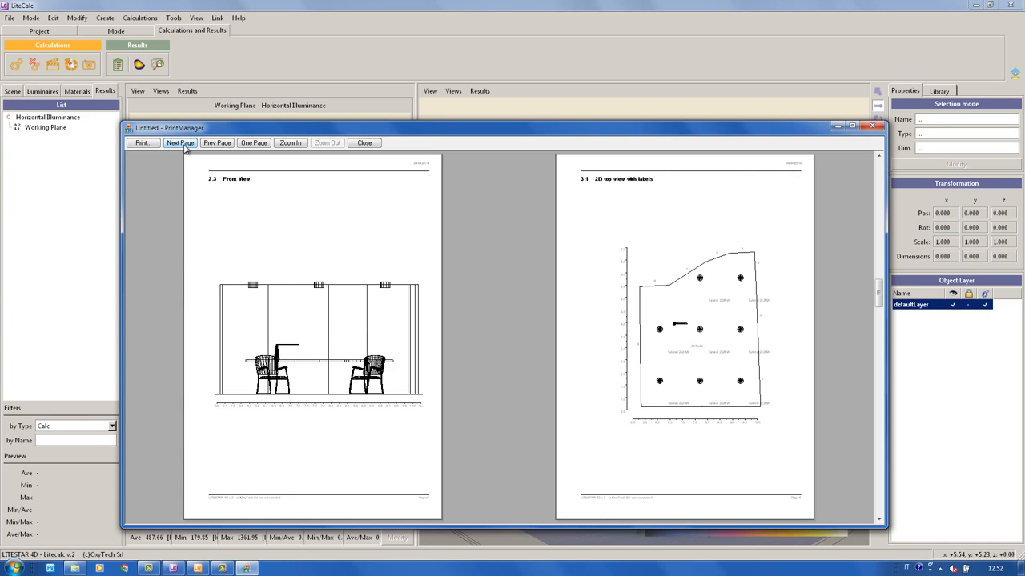
left_click(183, 145)
left_click(183, 144)
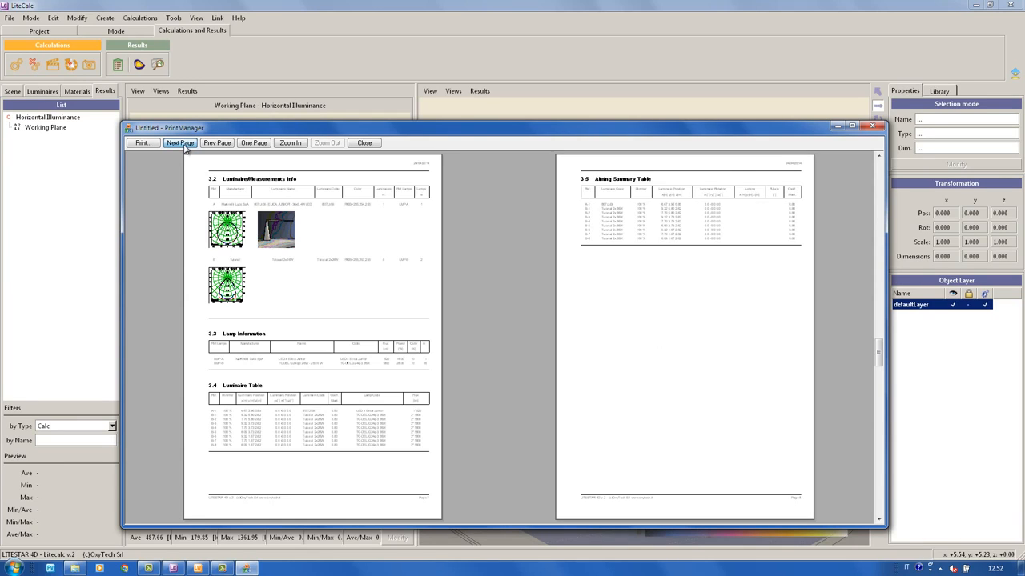
left_click(182, 144)
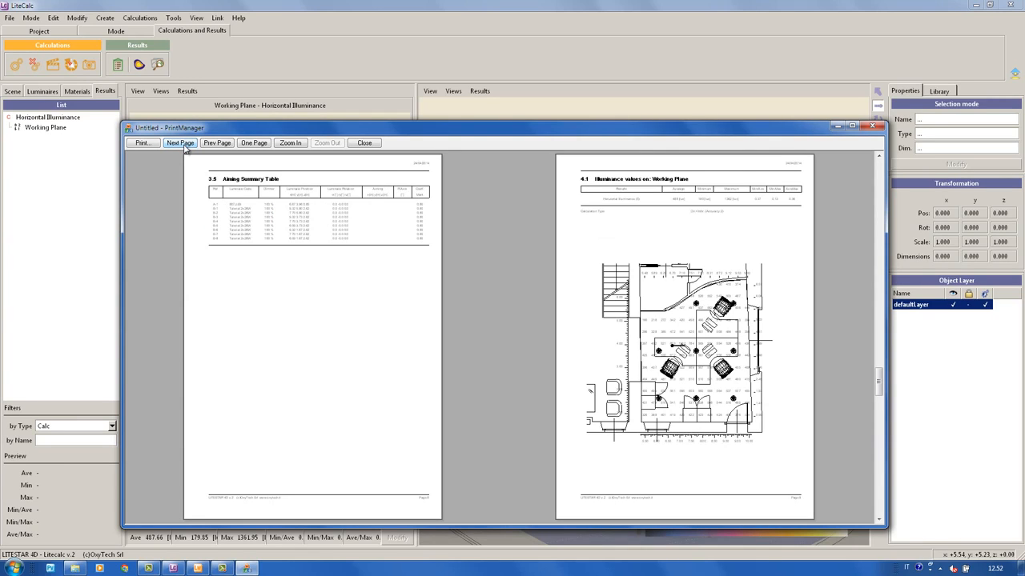
left_click(182, 144)
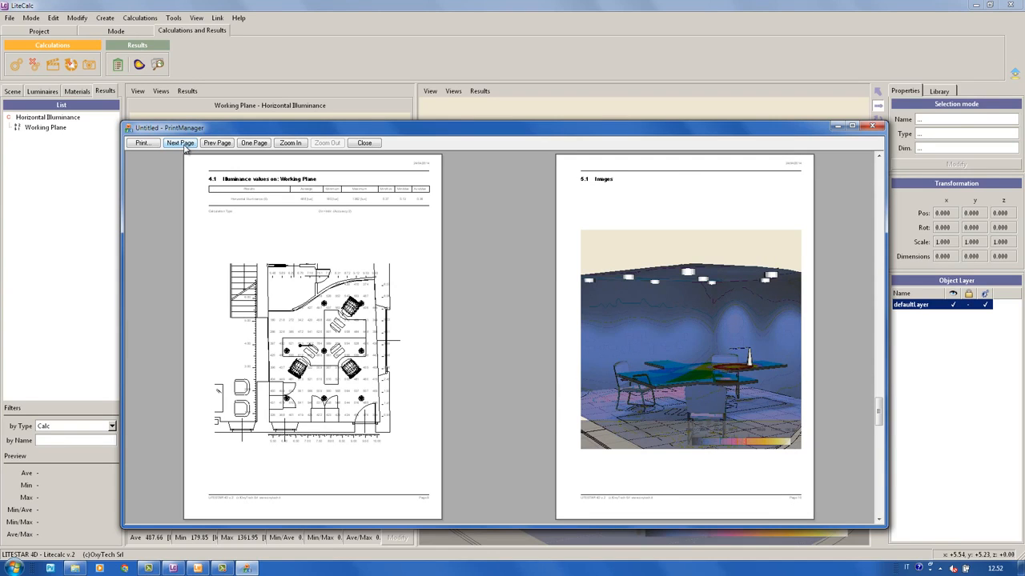
left_click(182, 144)
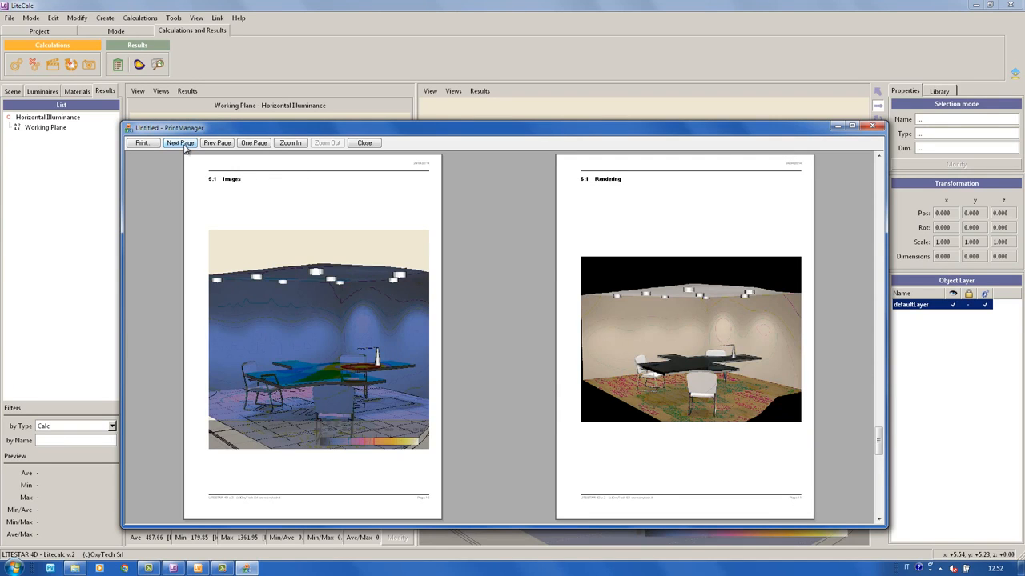
left_click(182, 144)
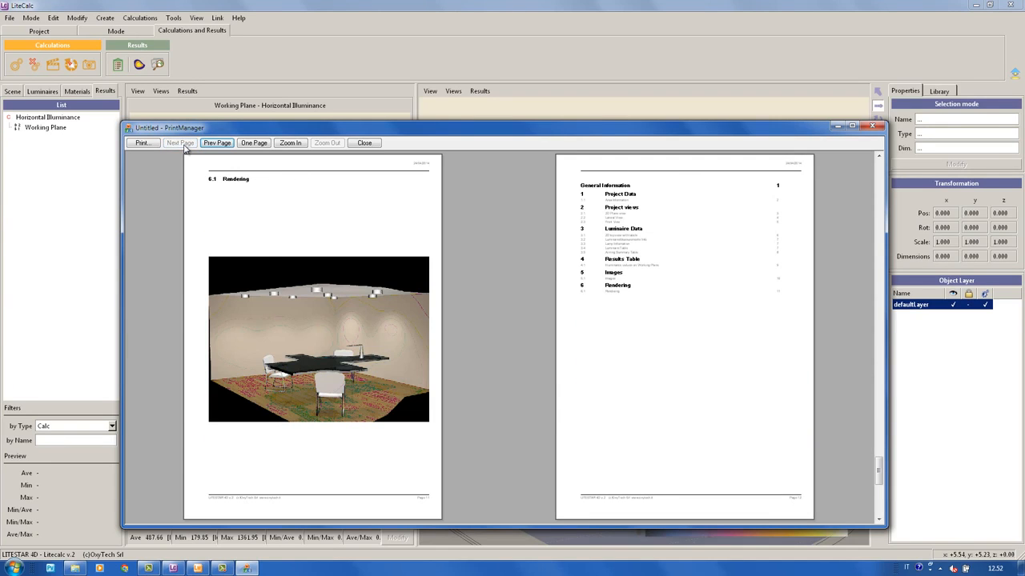